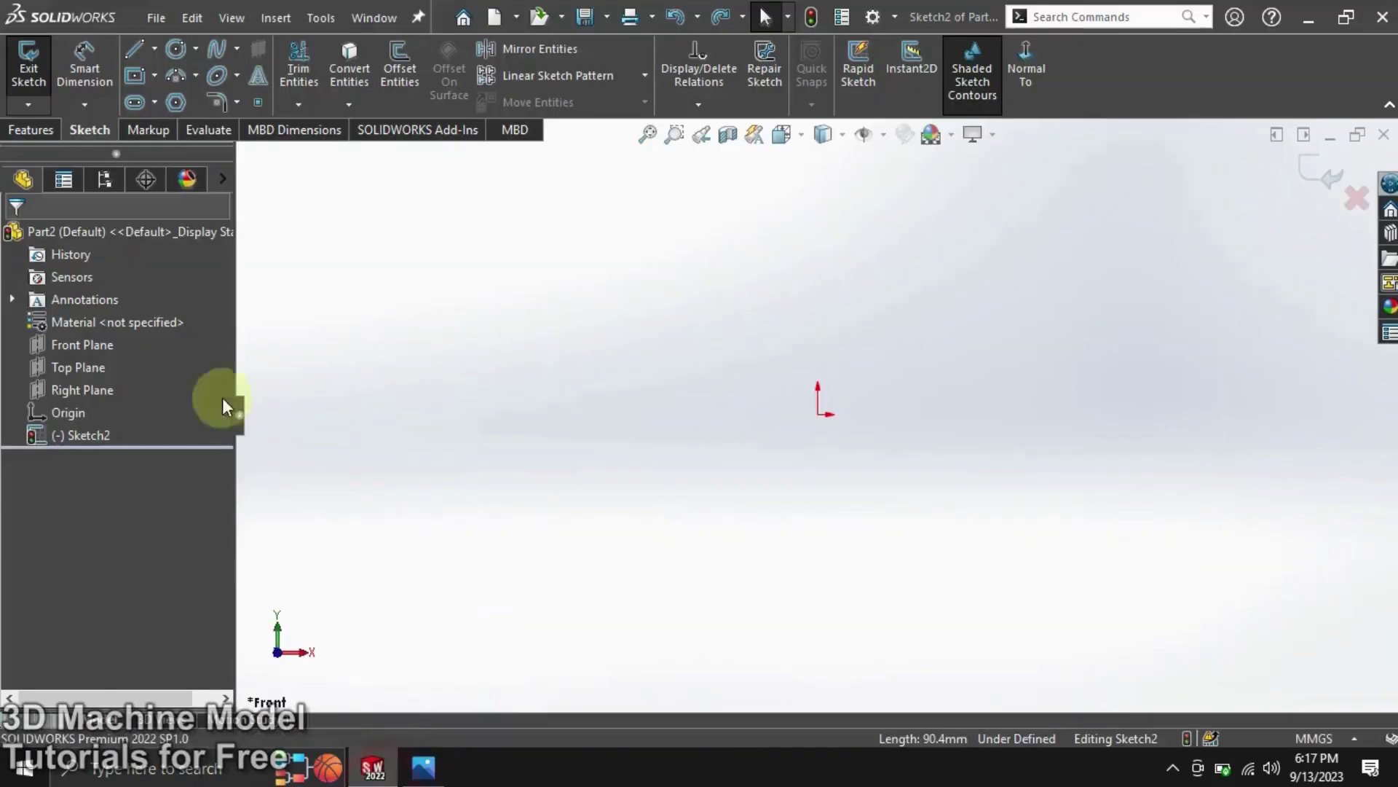
Draw a vertical centerline through the origin.
click(154, 48)
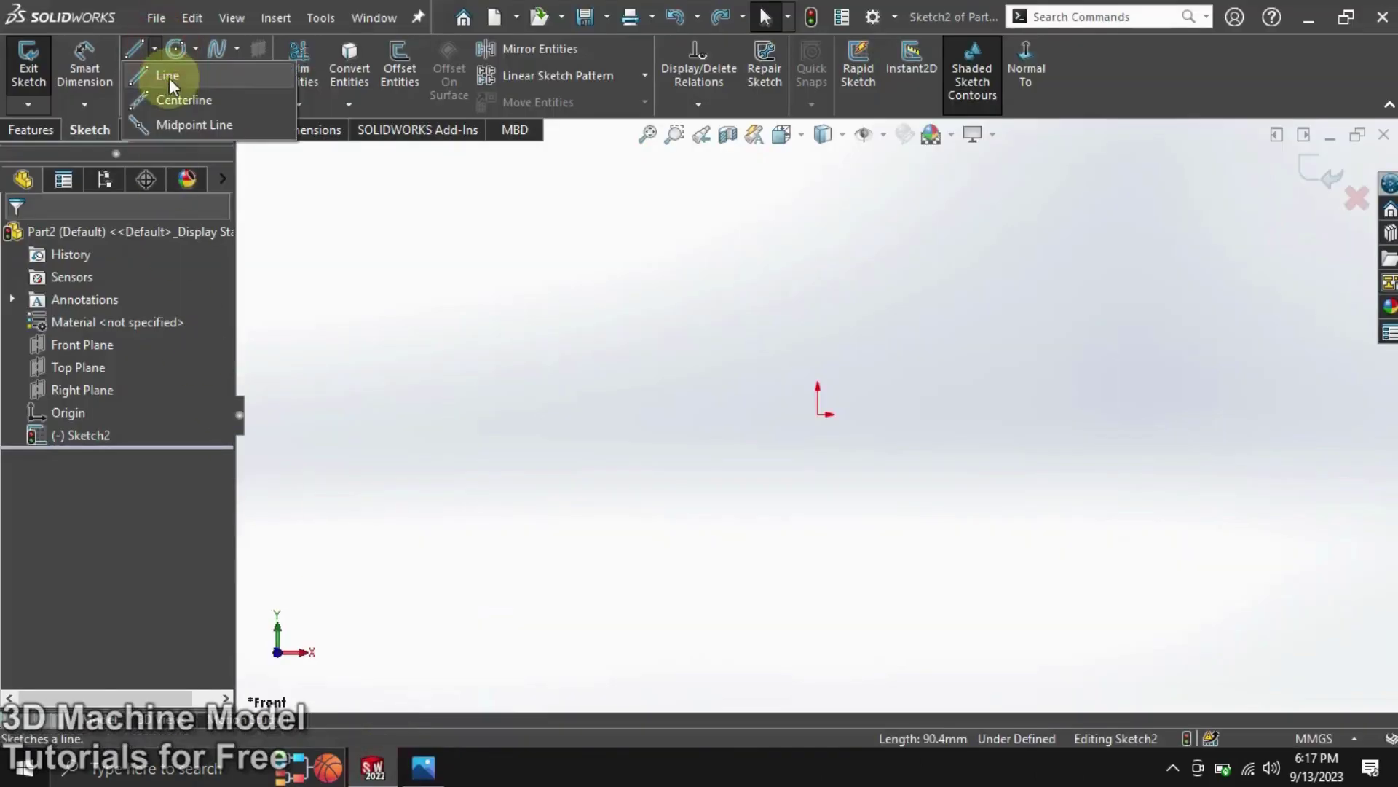
click(178, 123)
click(163, 58)
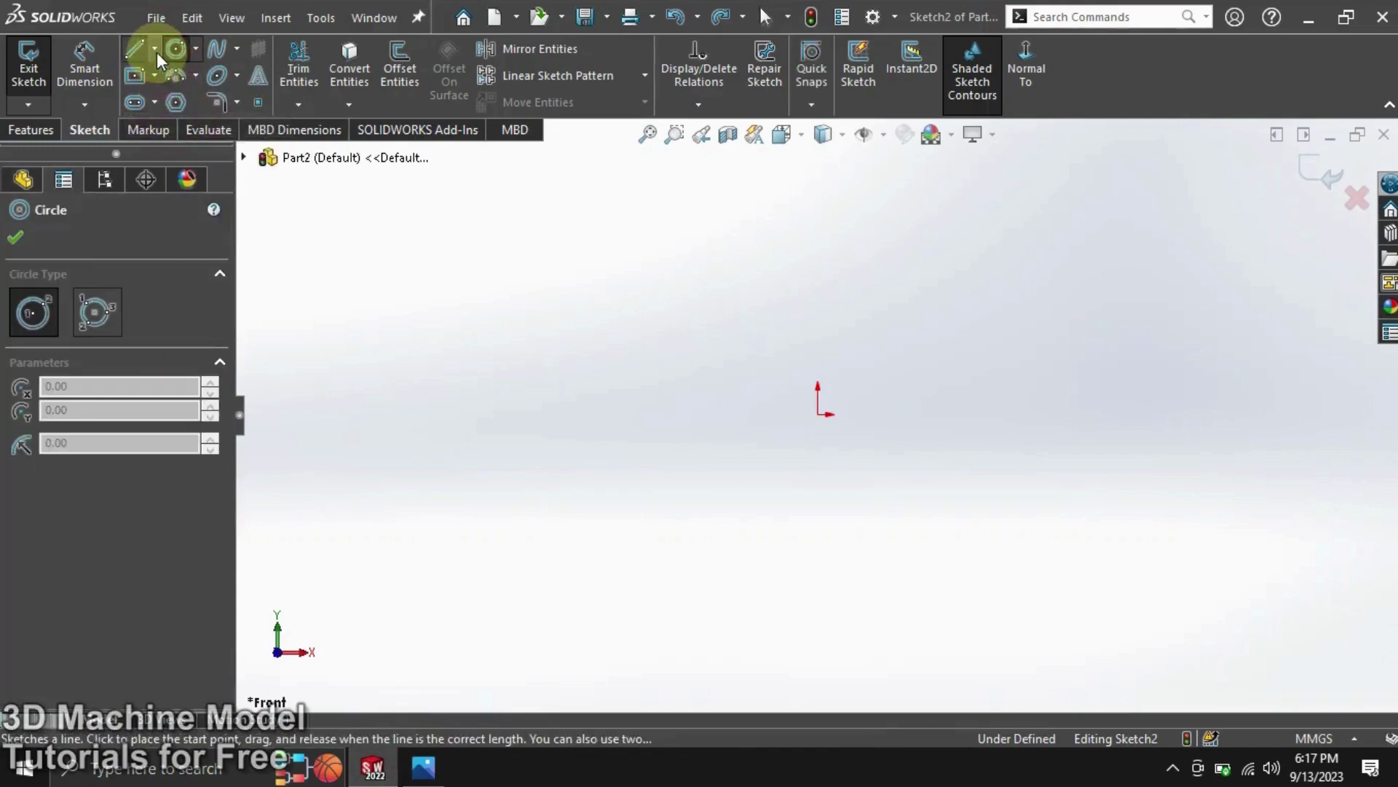
click(175, 98)
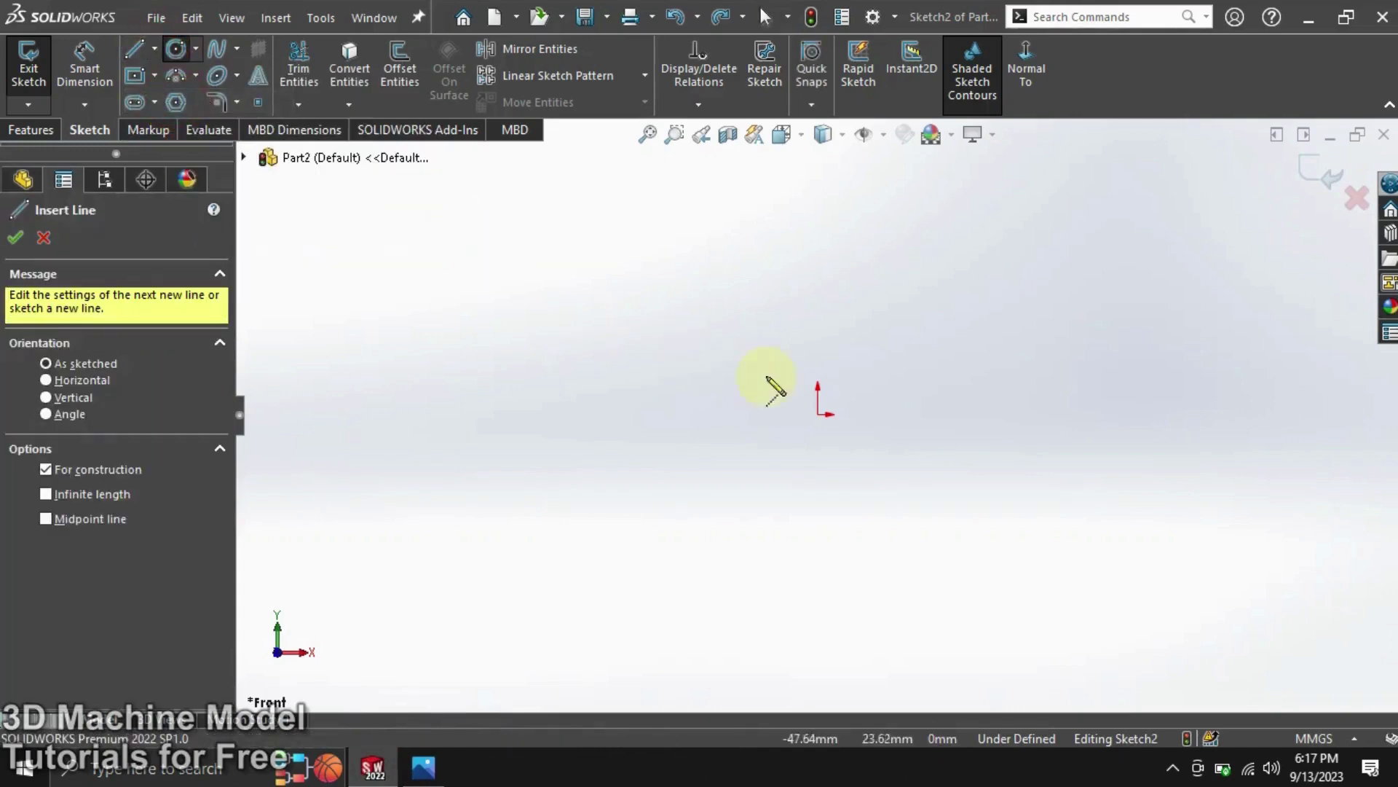
click(818, 197)
click(818, 595)
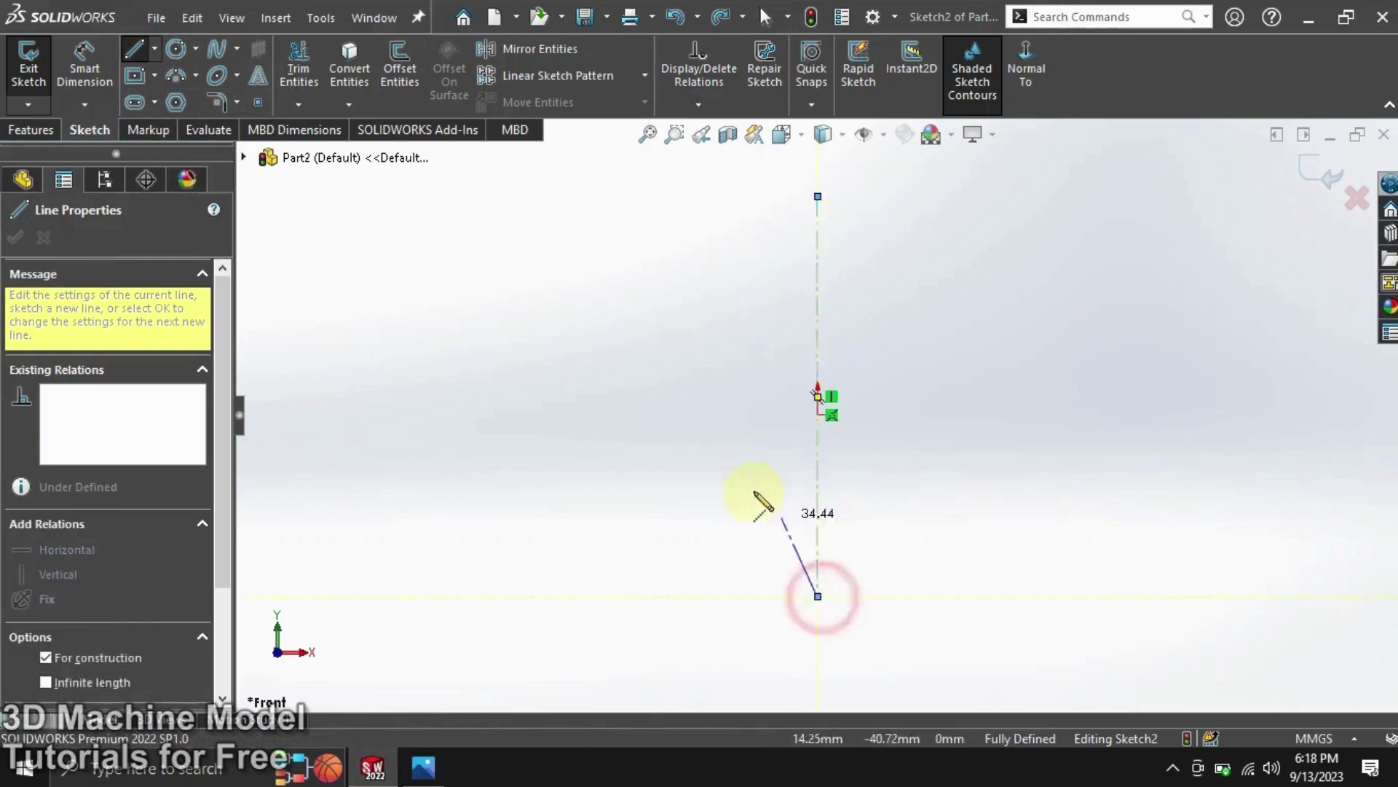
double_click(603, 354)
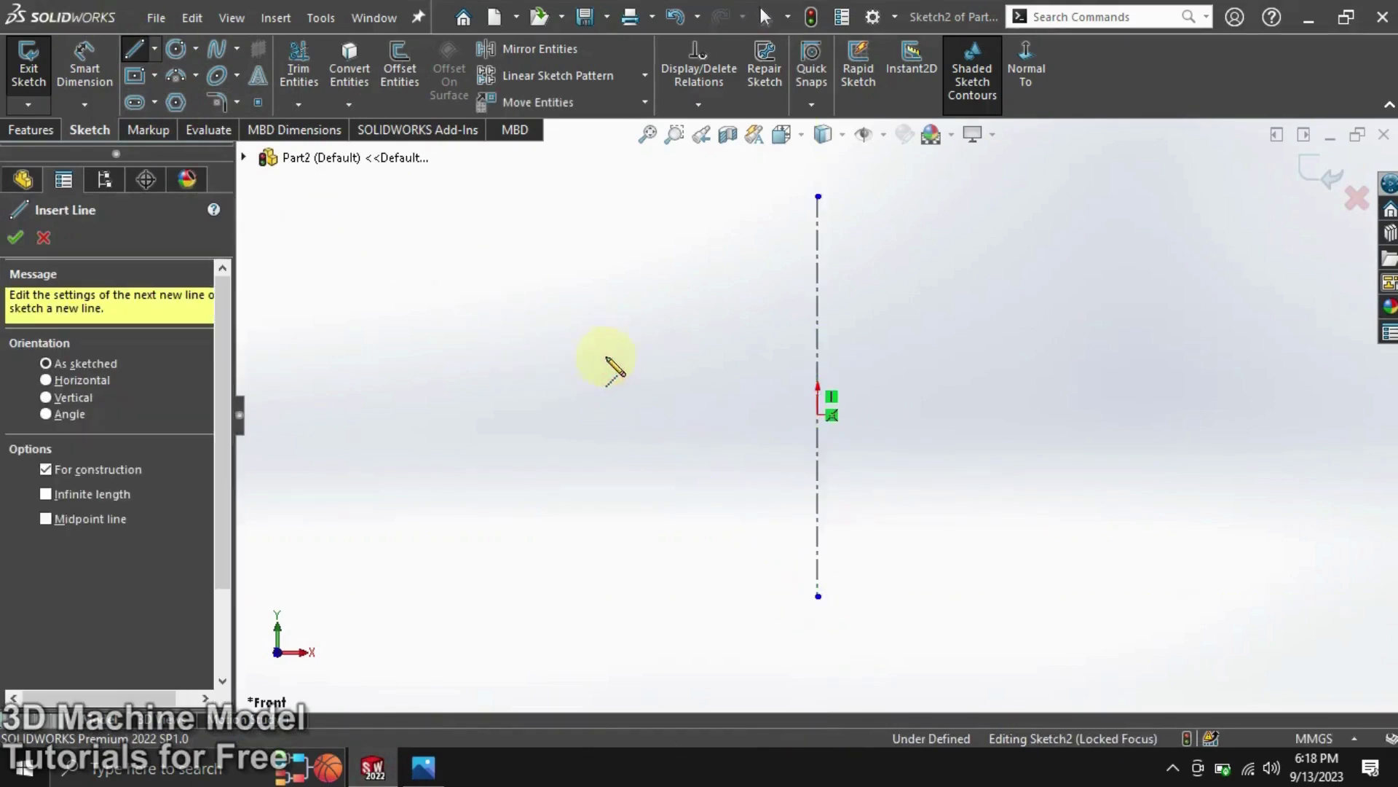
Add a slanted construction line from the origin and make it infinite length.
click(818, 415)
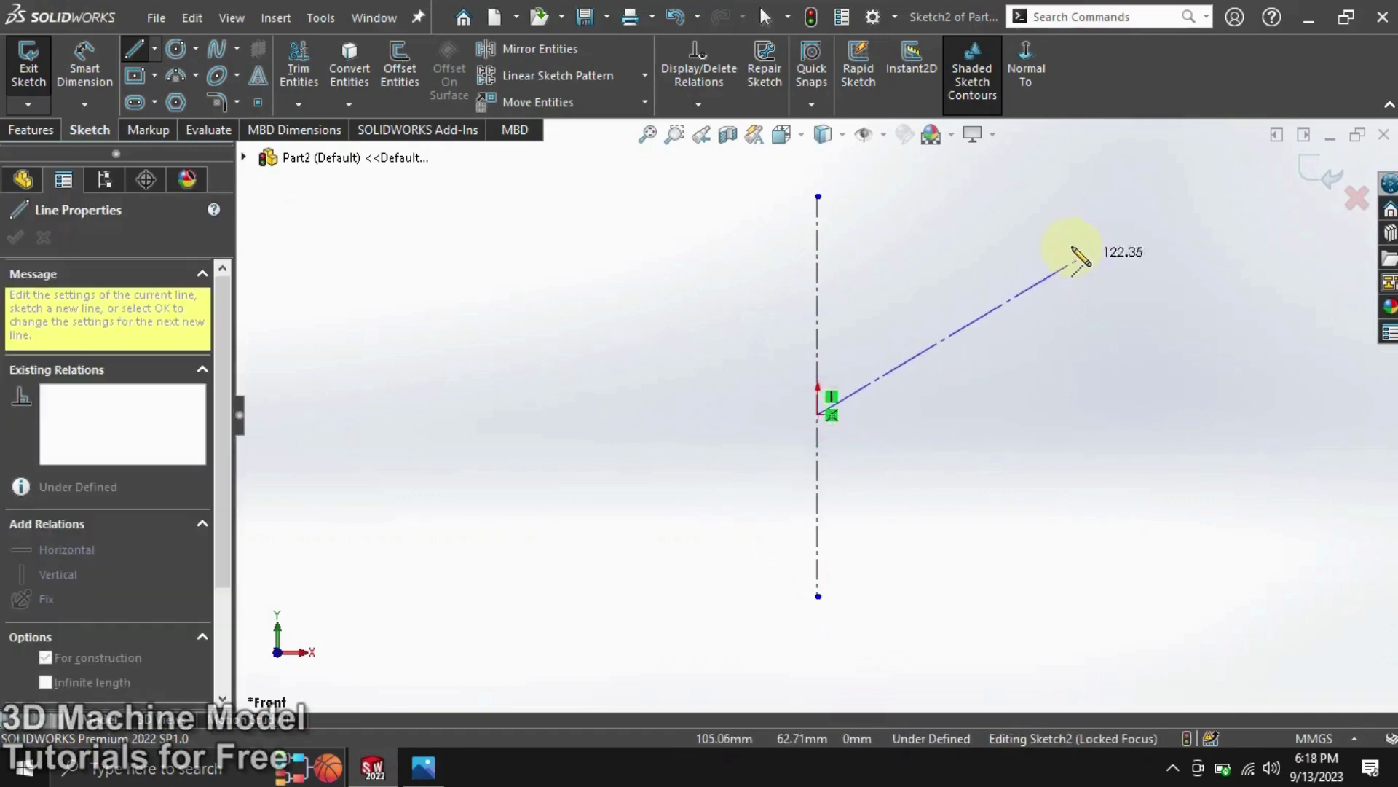
click(1069, 244)
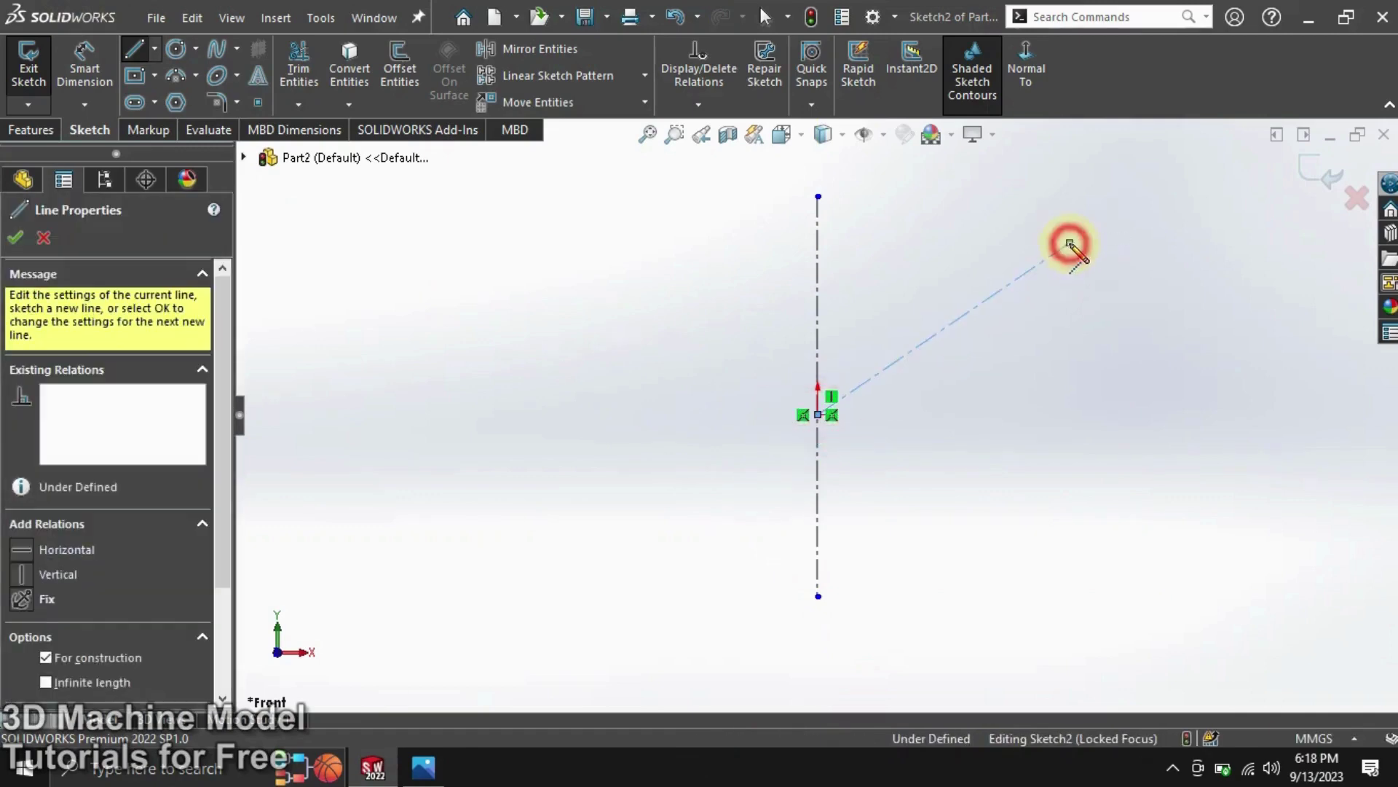
right_click(973, 411)
click(1013, 418)
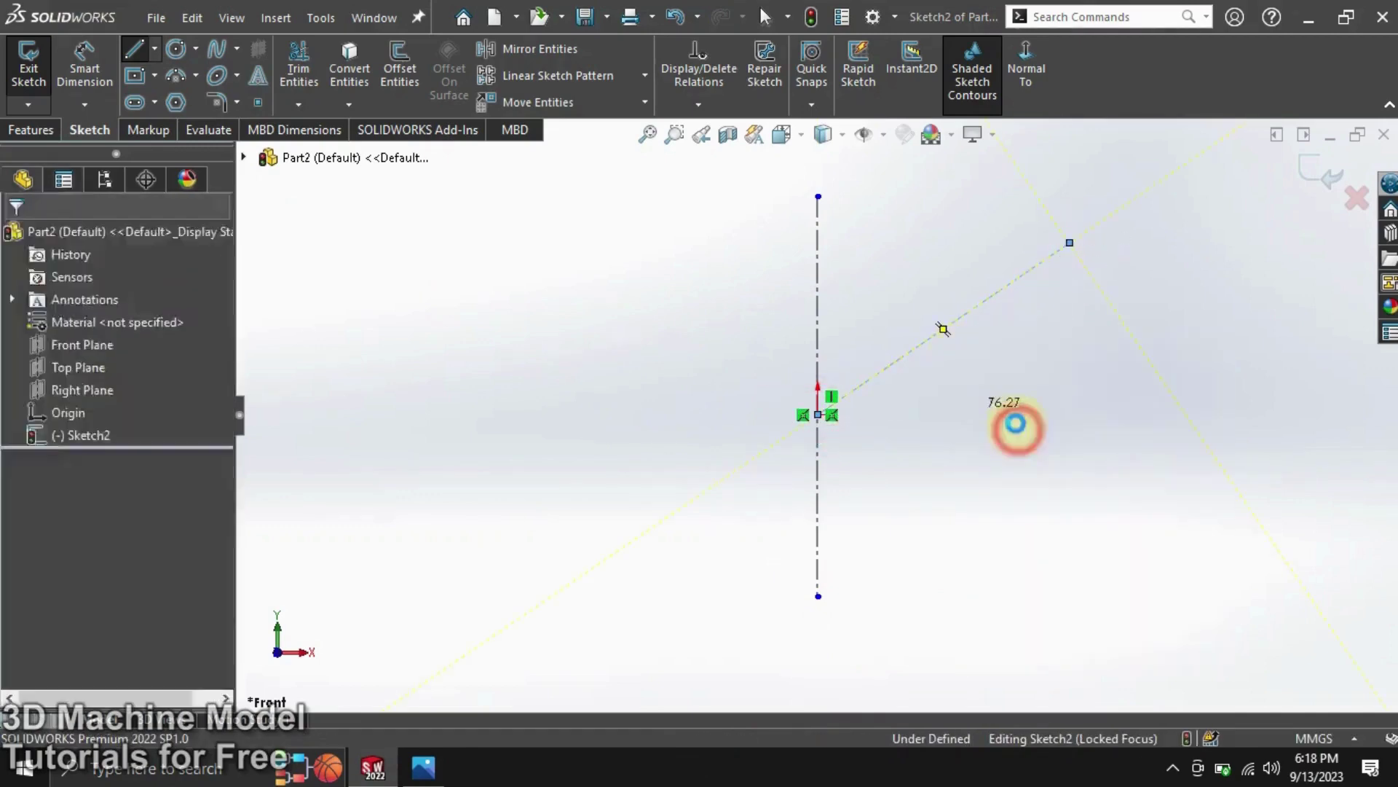
click(975, 315)
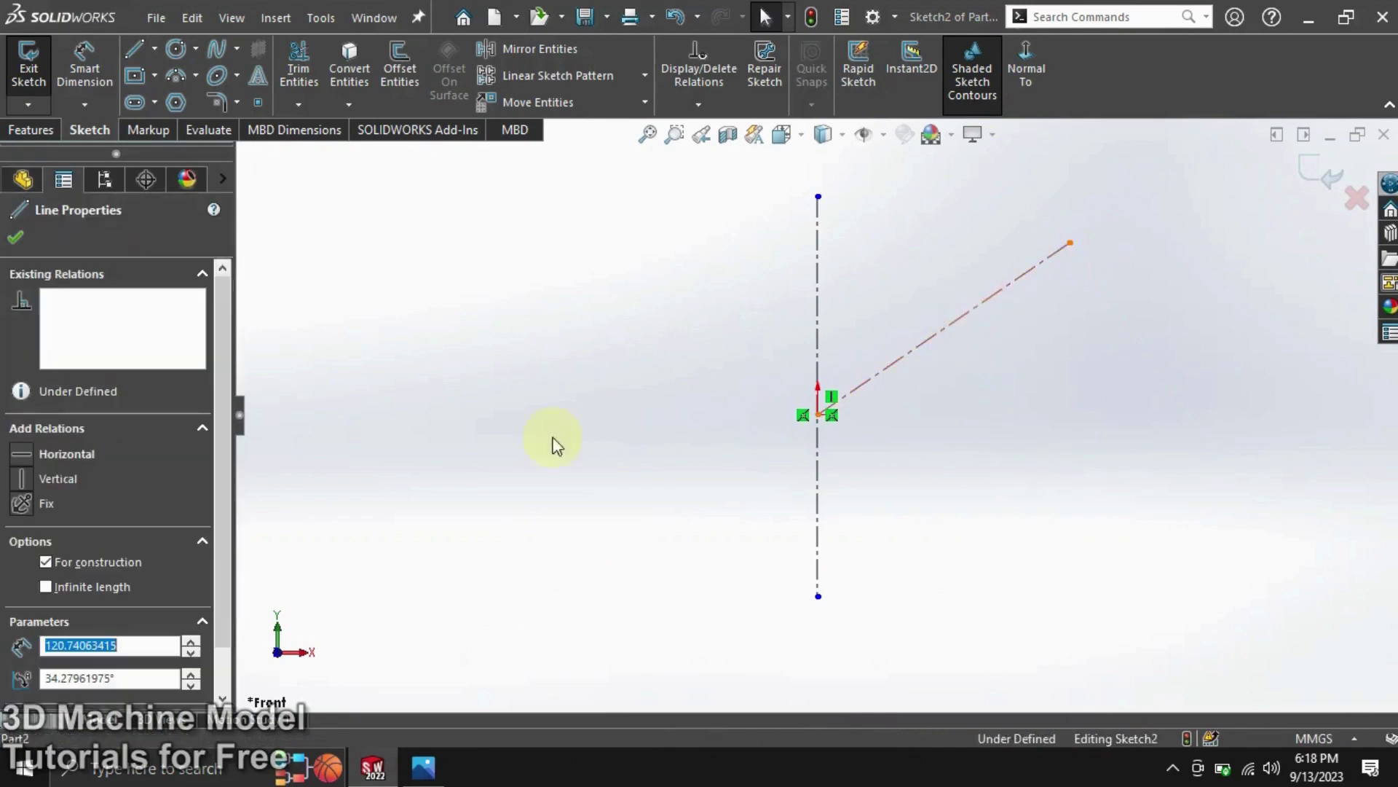
click(83, 586)
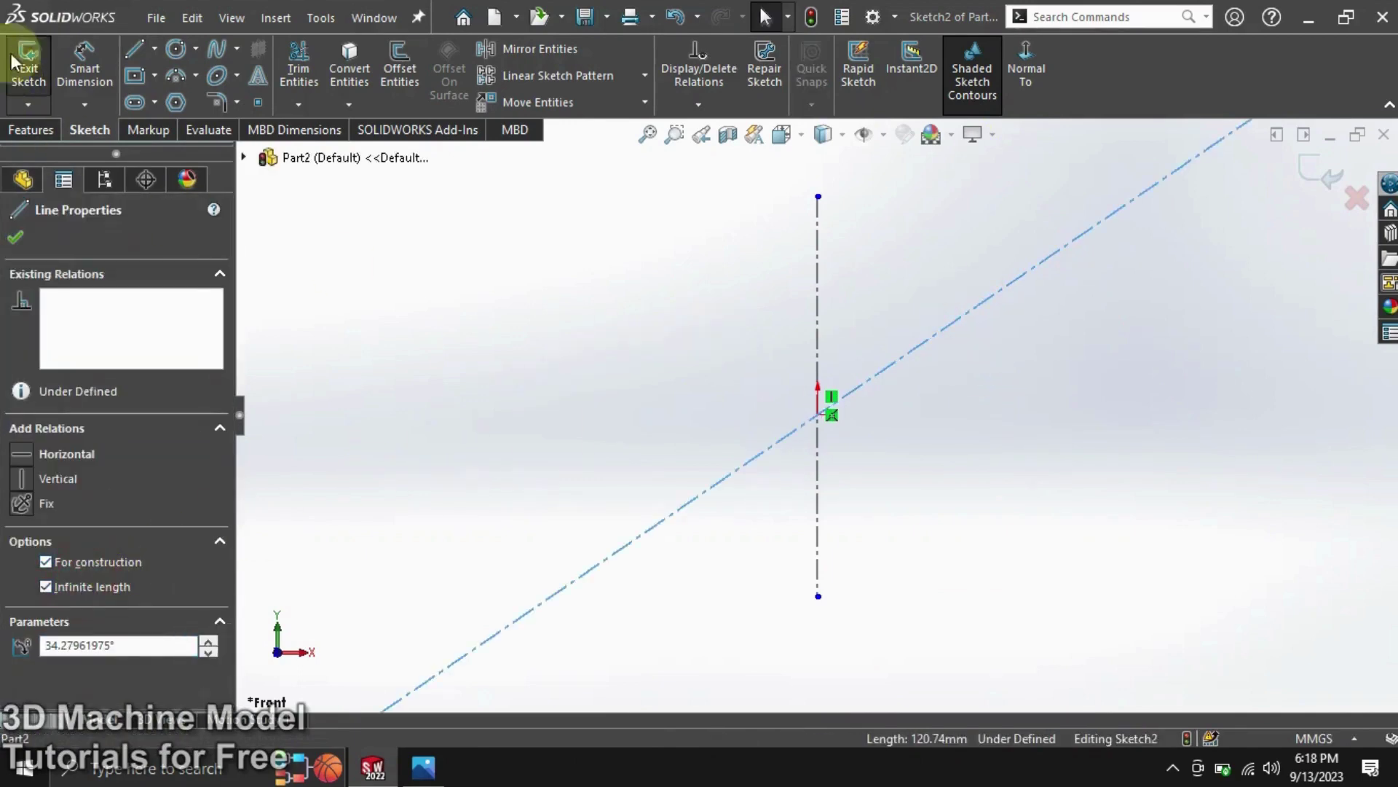
click(69, 64)
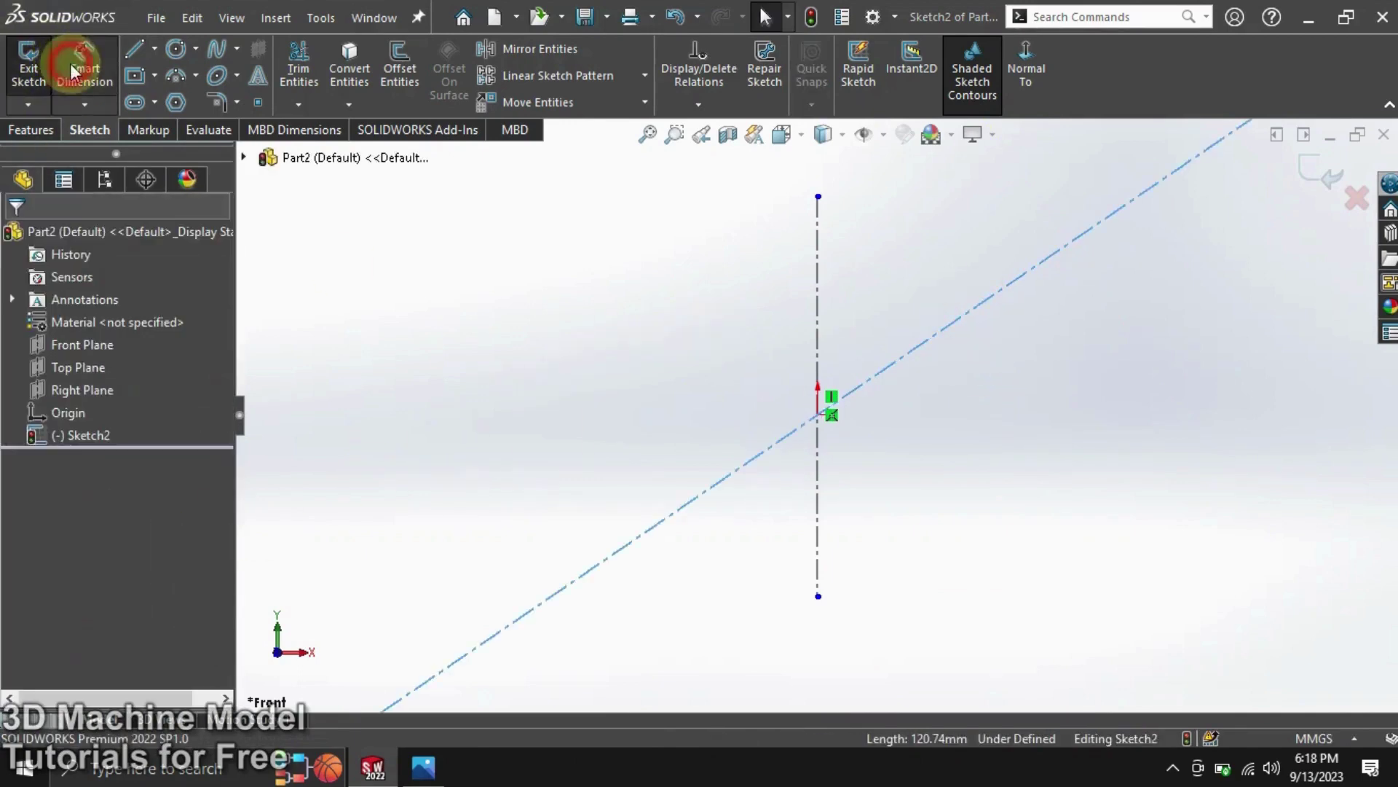
Dimension the slanted construction line at 30° from the vertical centerline.
click(744, 475)
click(818, 518)
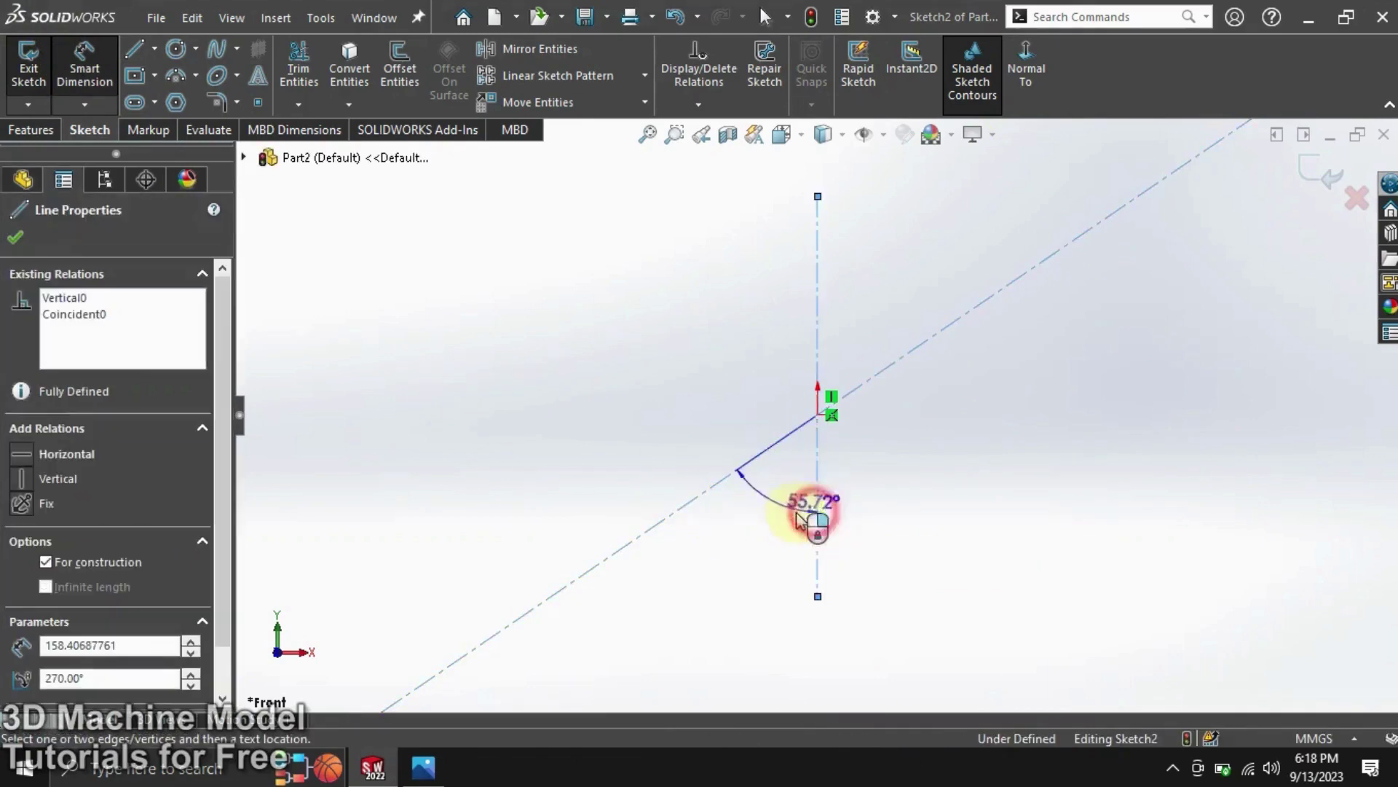
click(773, 540)
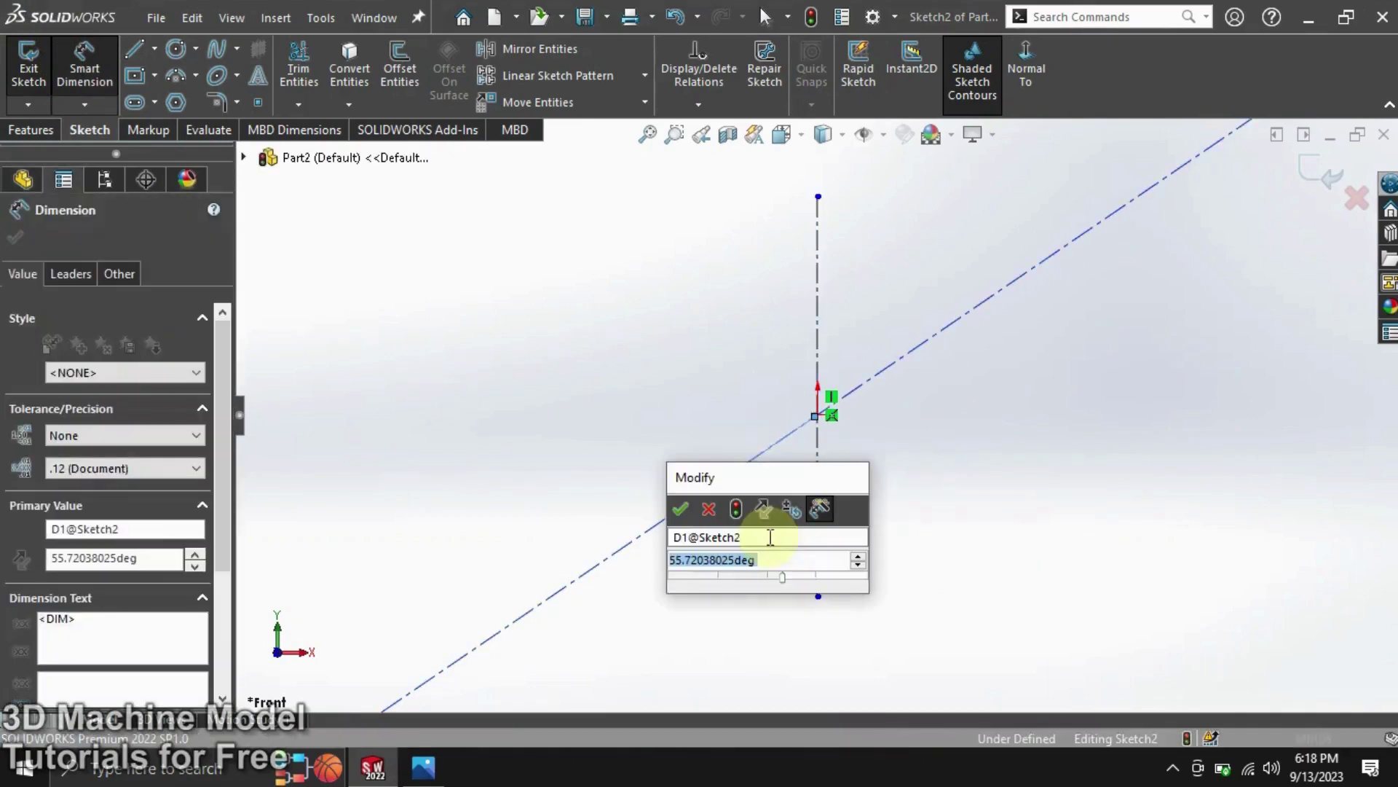
key(BackSpace)
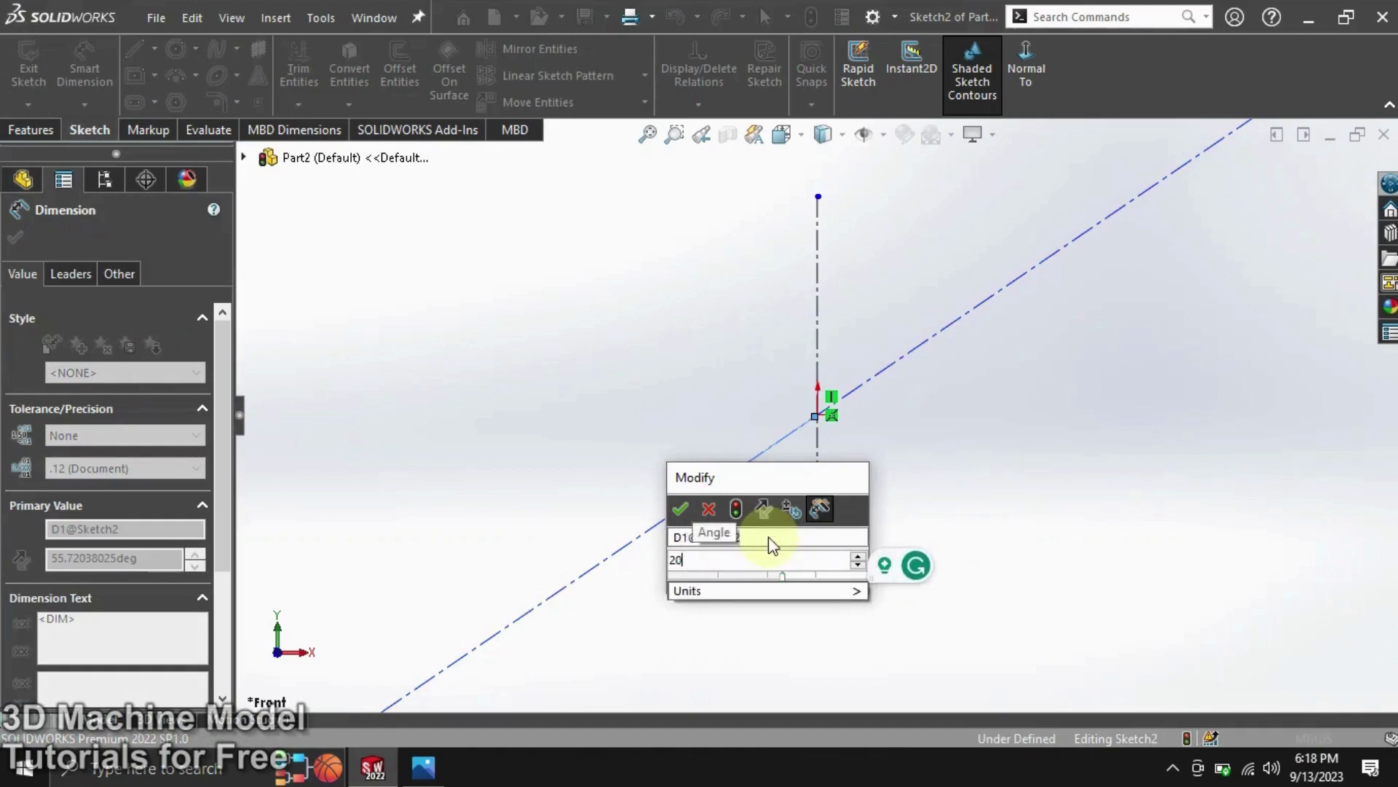
text(3)
text(4)
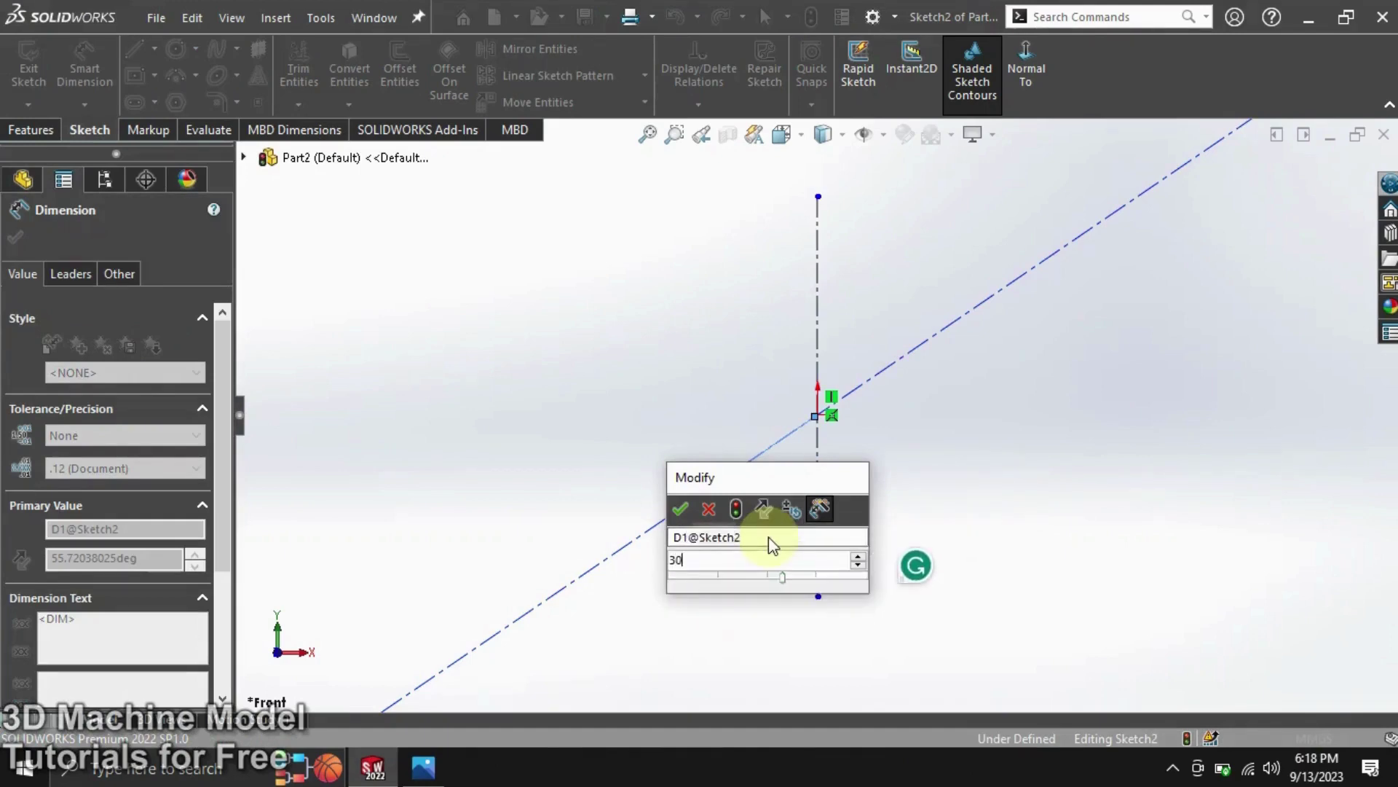
key(Escape)
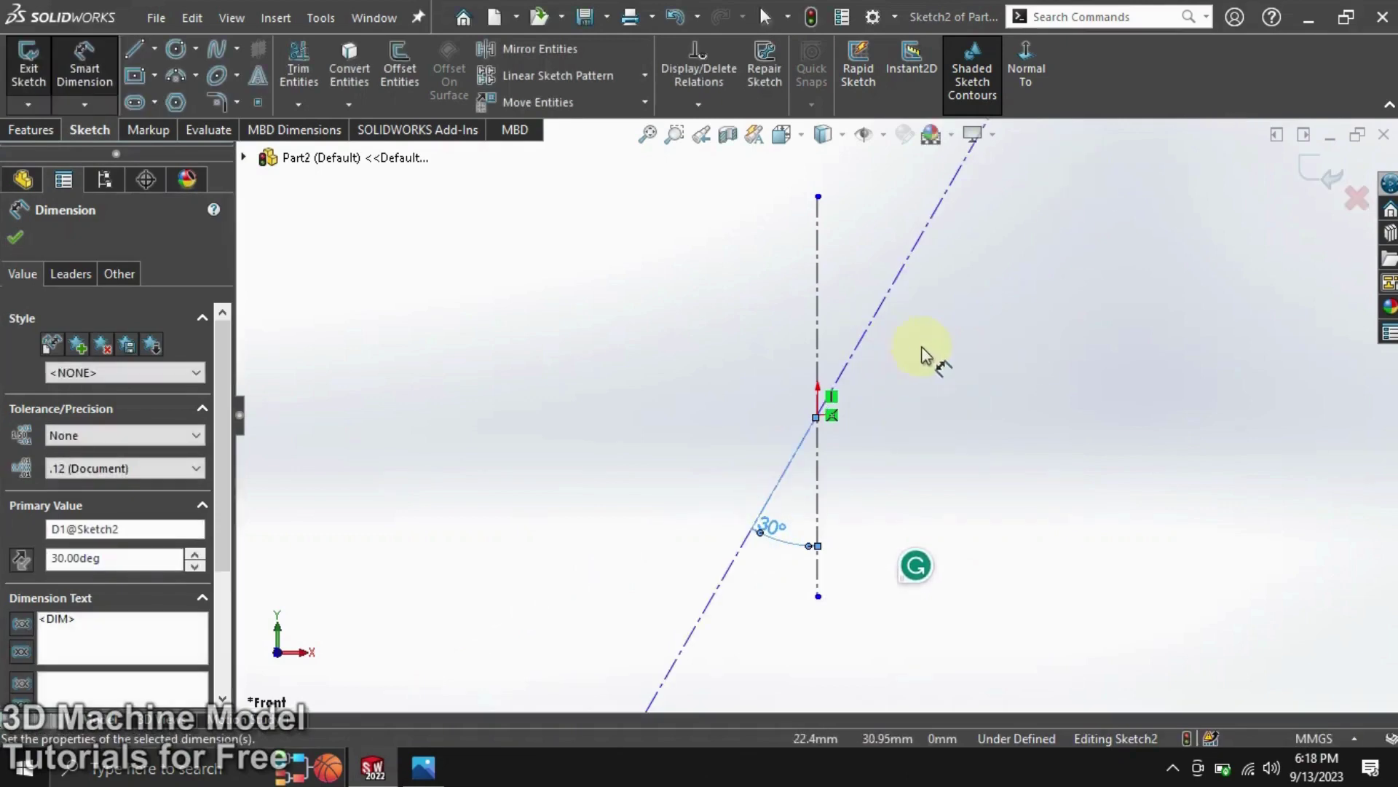
click(937, 349)
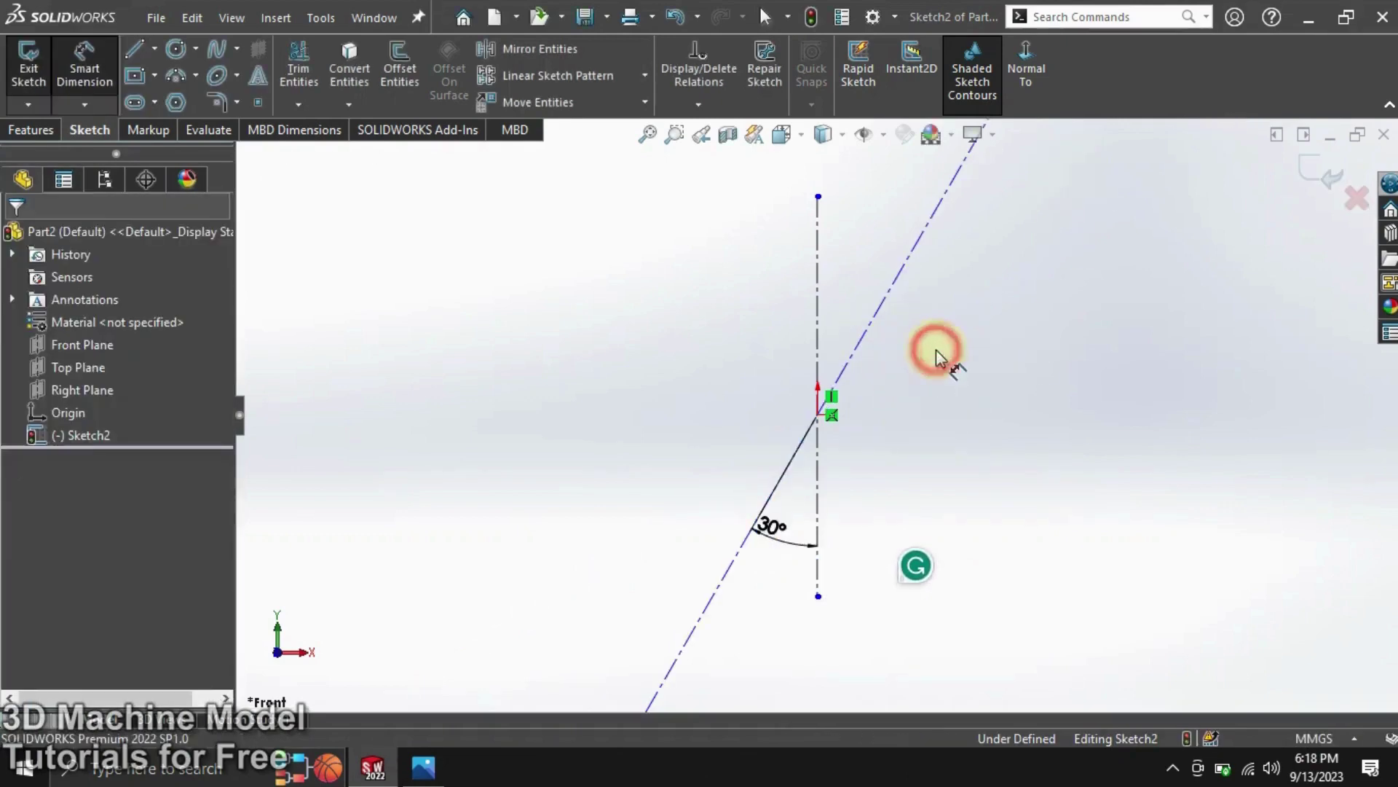
click(136, 53)
Dimension the vertical centerline's top endpoint 26 mm above the origin.
scroll(940, 214, down, 1)
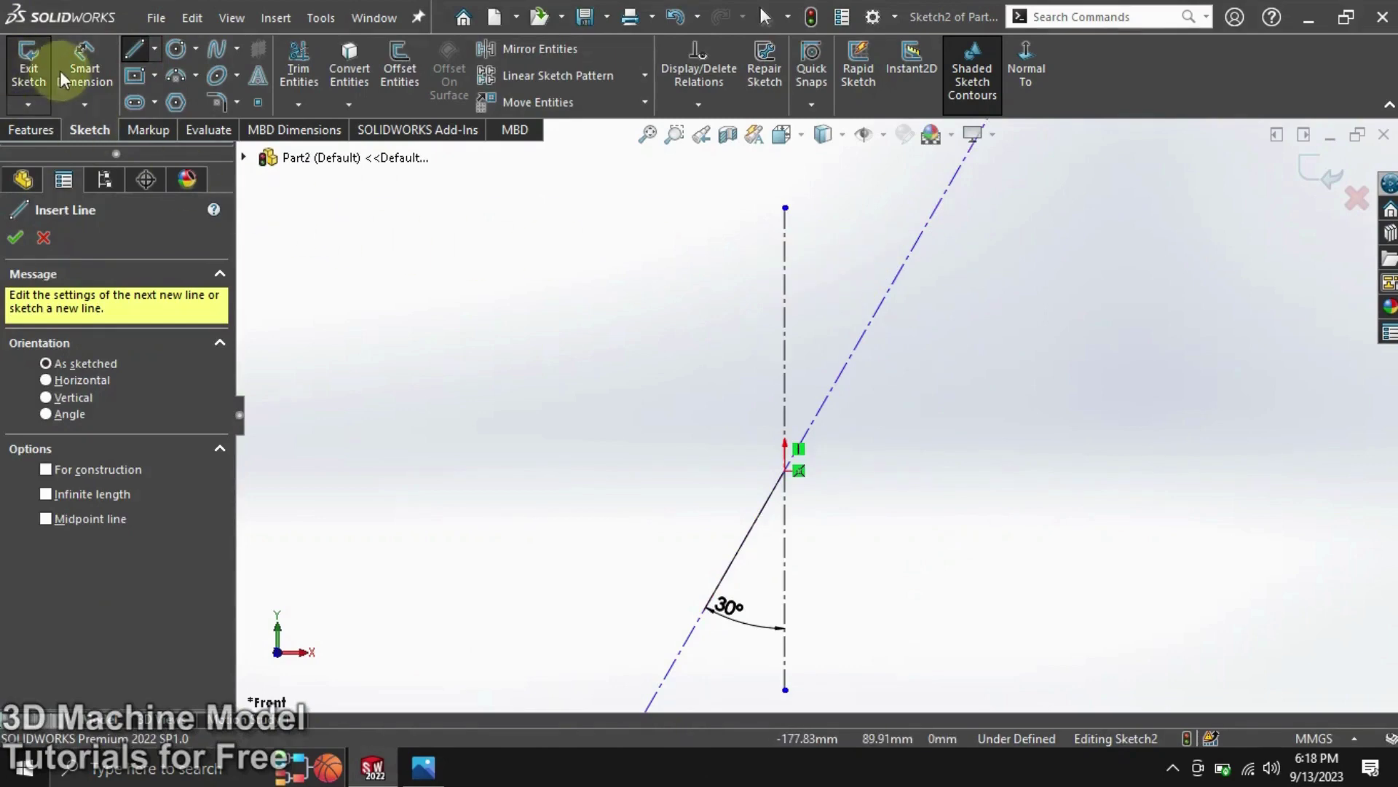
click(84, 62)
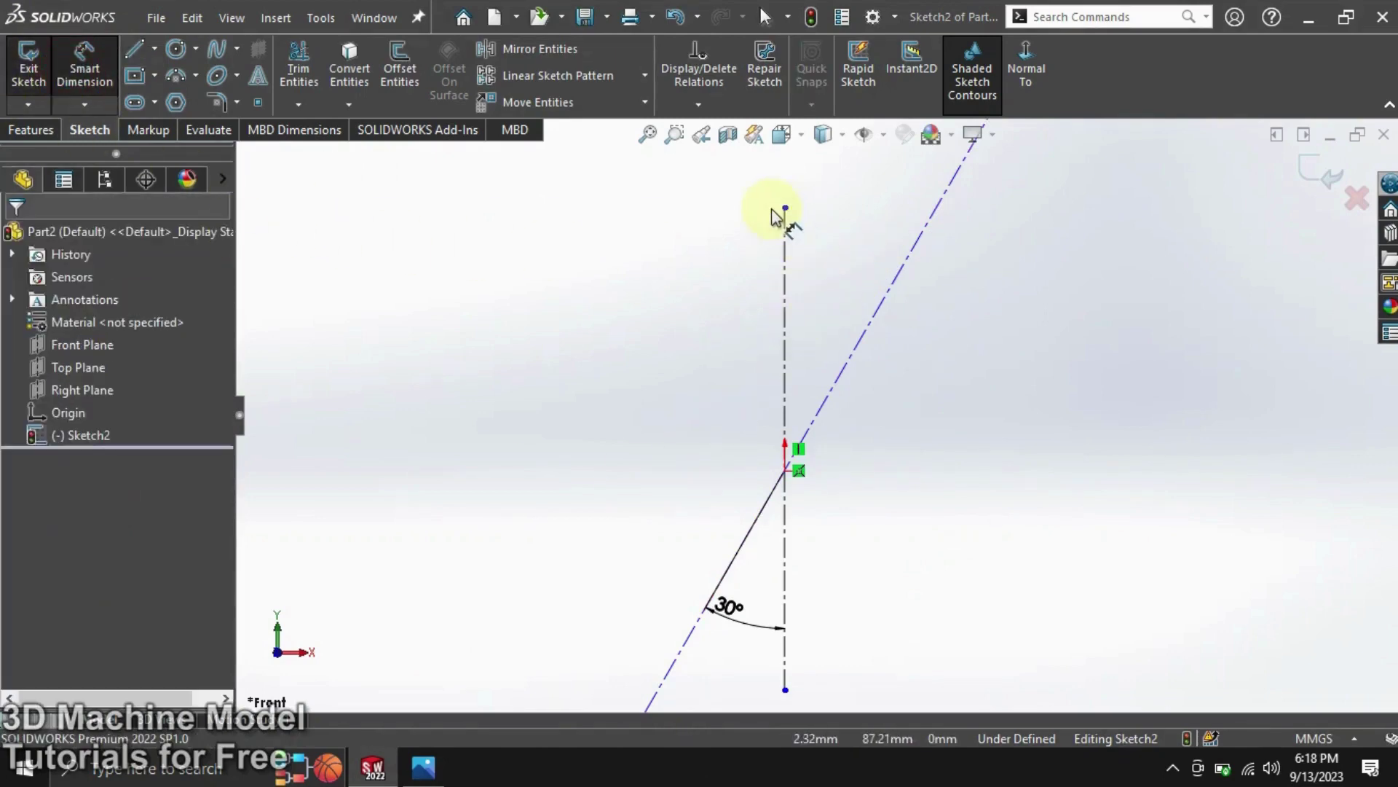
click(784, 209)
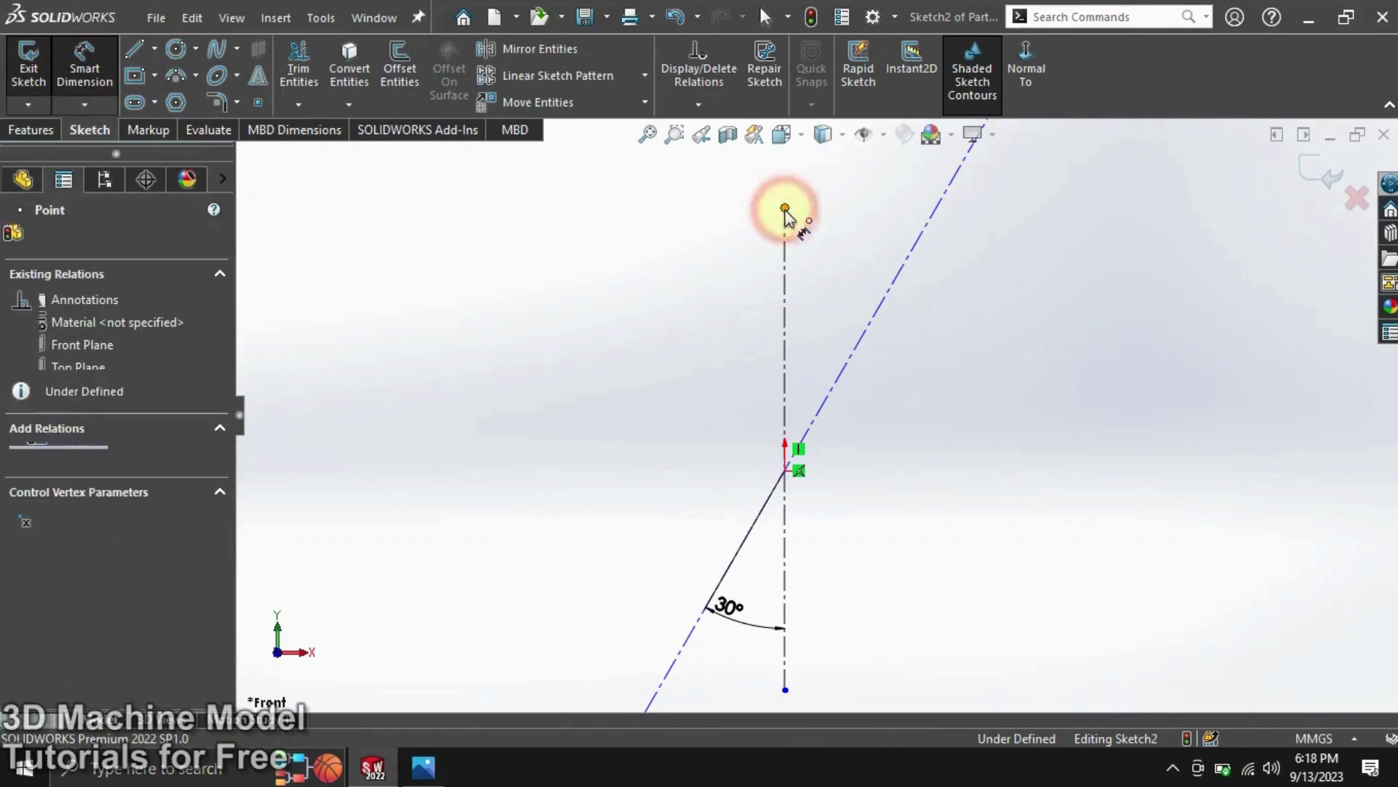
click(785, 471)
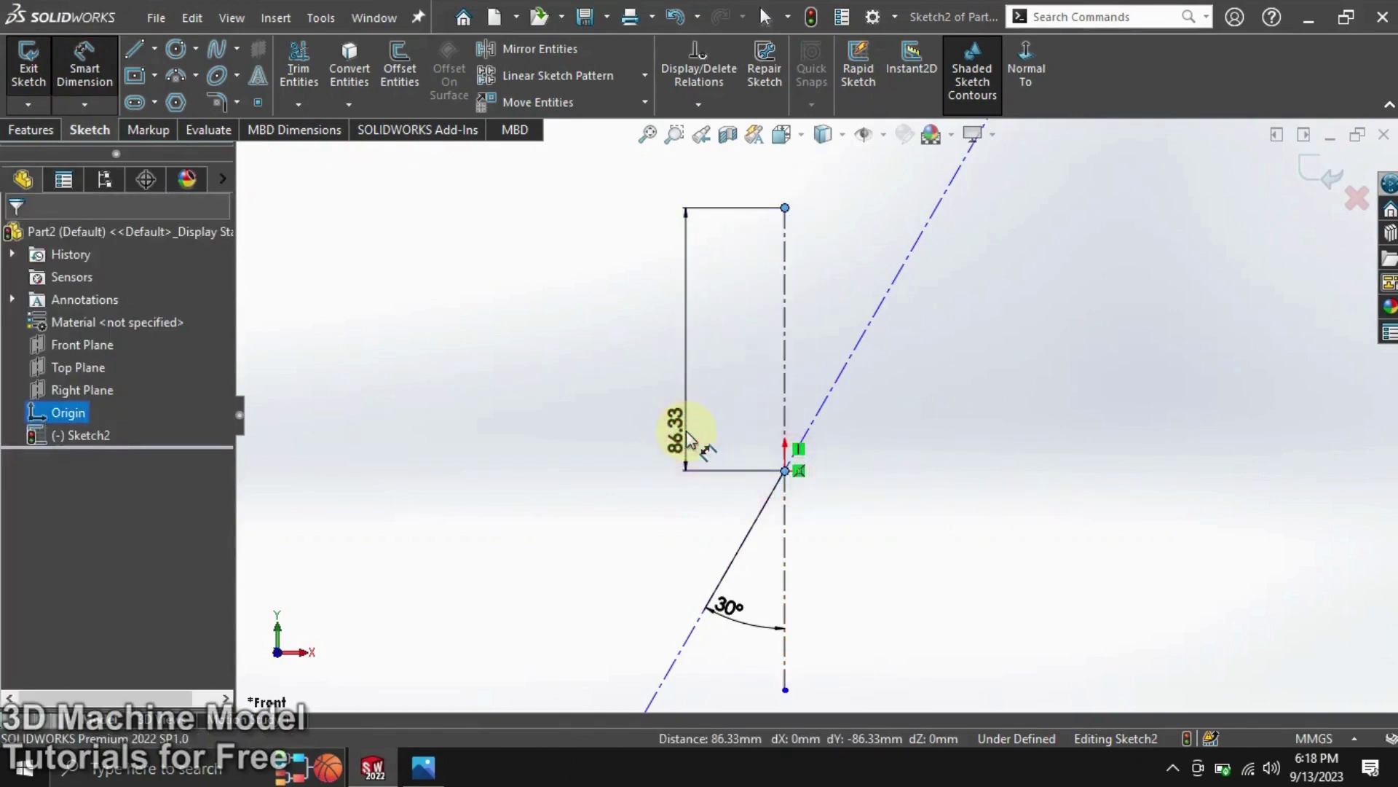
click(689, 435)
text(26)
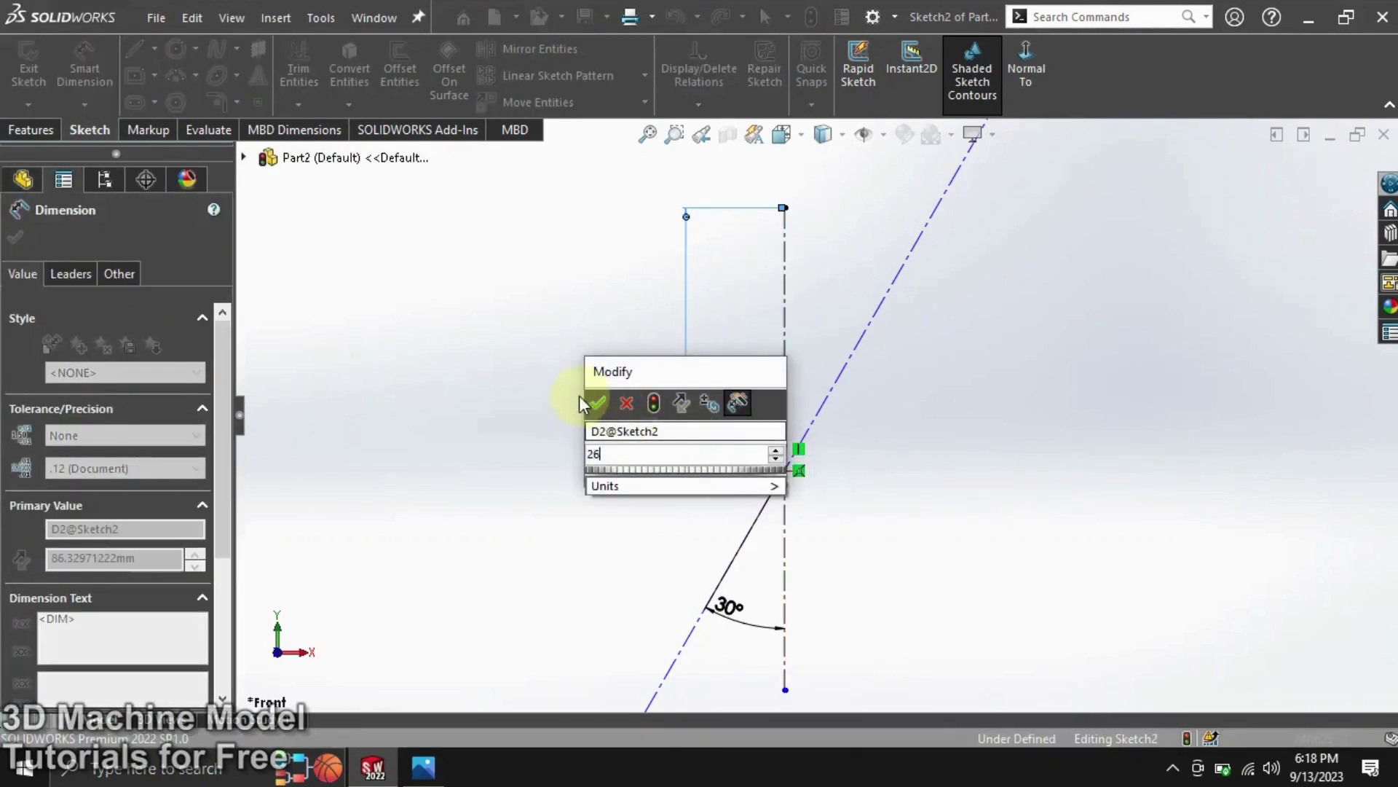
click(599, 404)
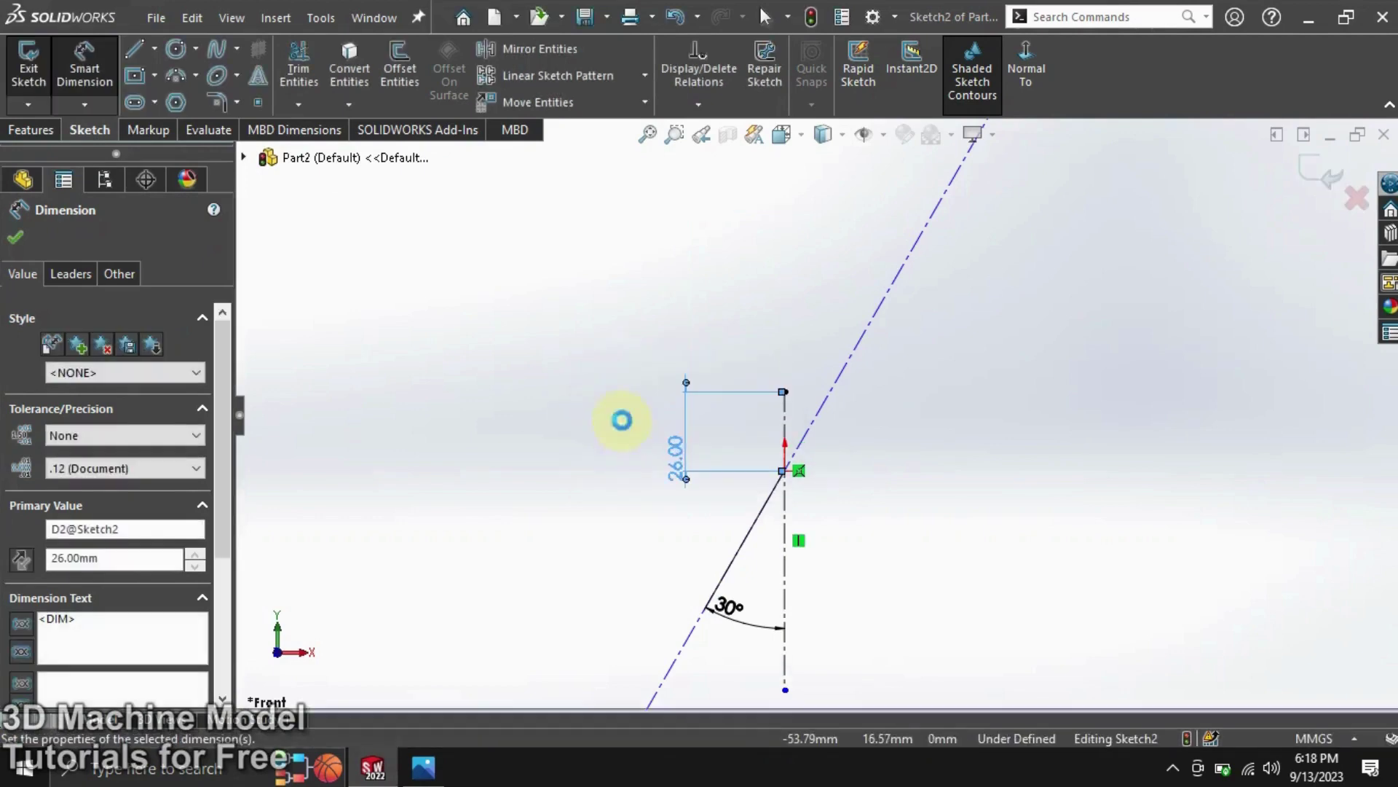
scroll(809, 452, down, 4)
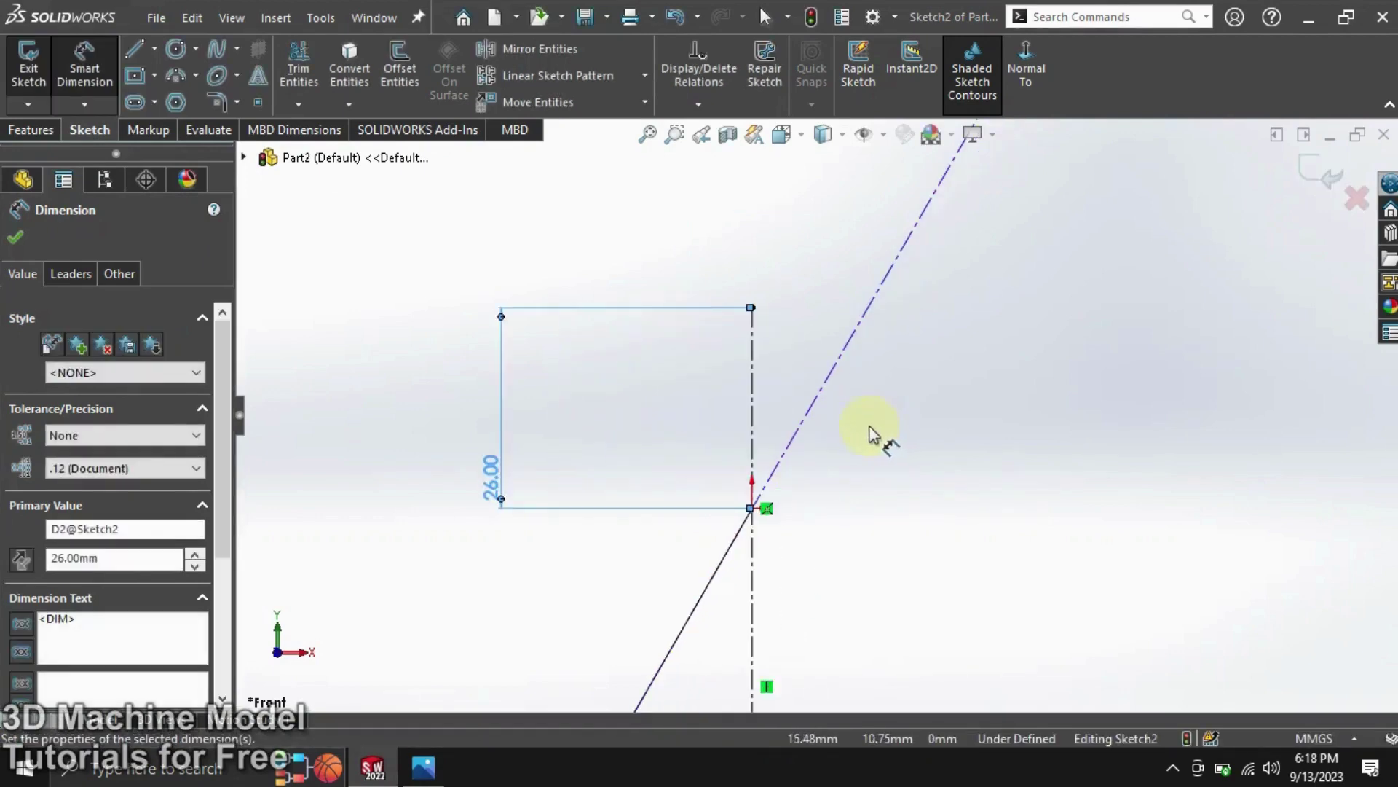
scroll(864, 429, down, 1)
scroll(843, 431, down, 1)
click(571, 334)
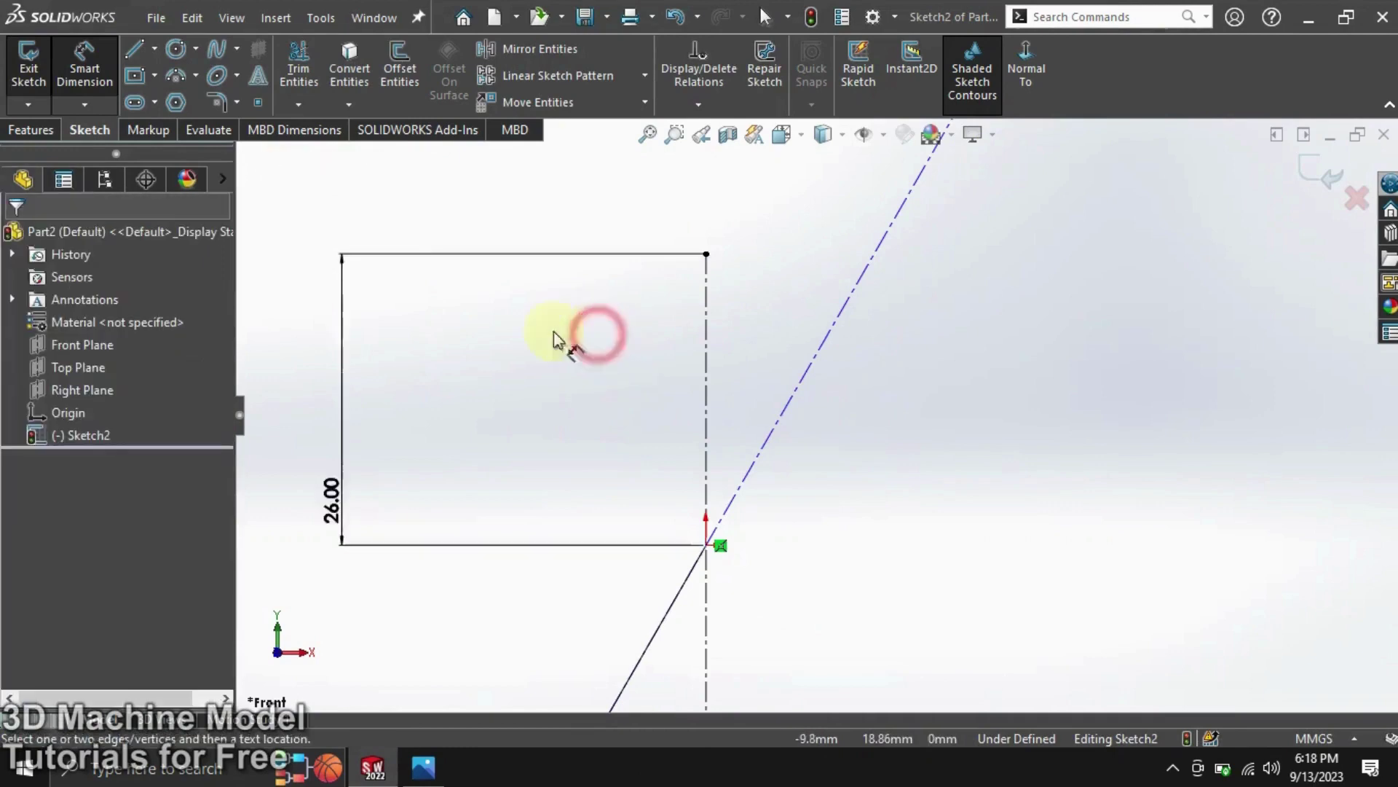
click(135, 50)
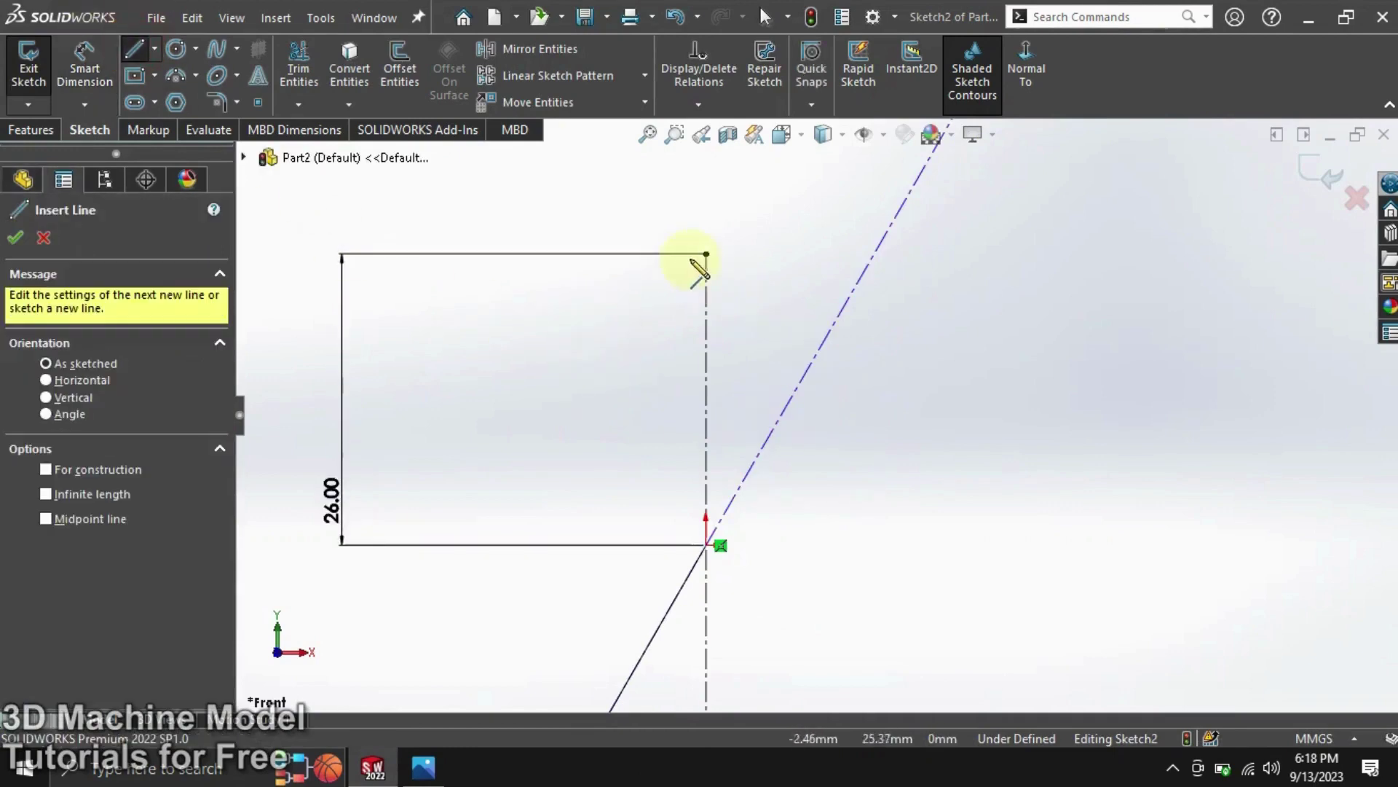
Sketch the stepped line outline from the centerline's top end down to the origin's level.
click(821, 253)
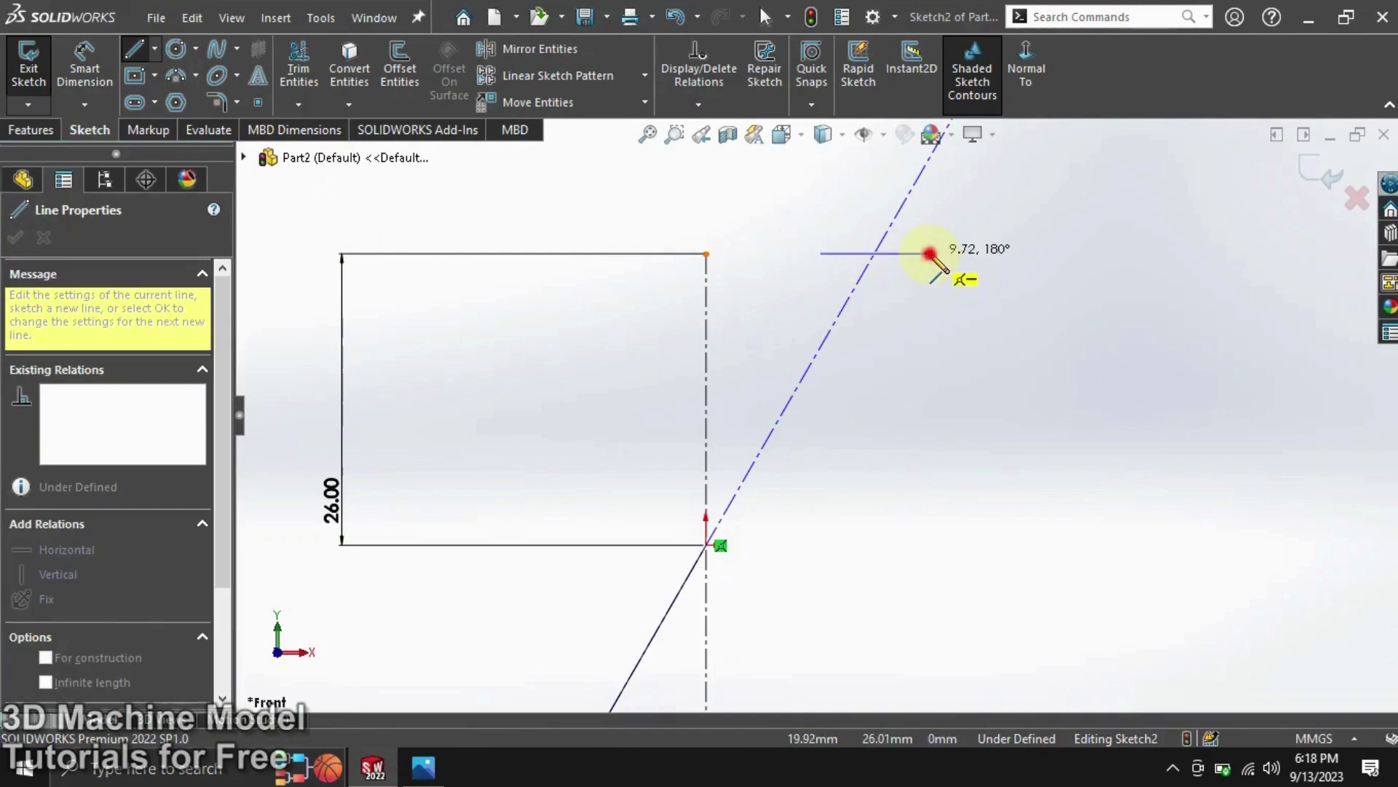
click(930, 253)
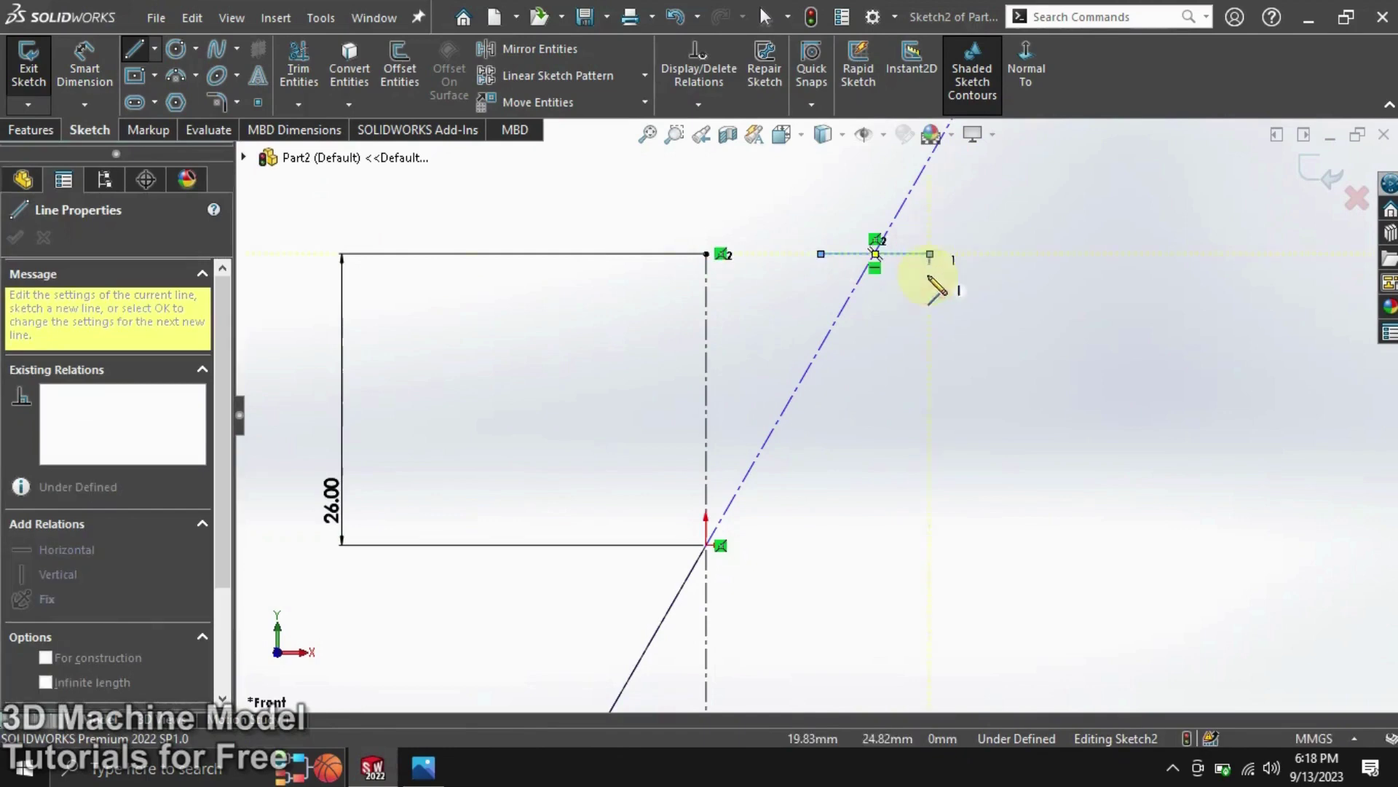
click(931, 323)
click(893, 323)
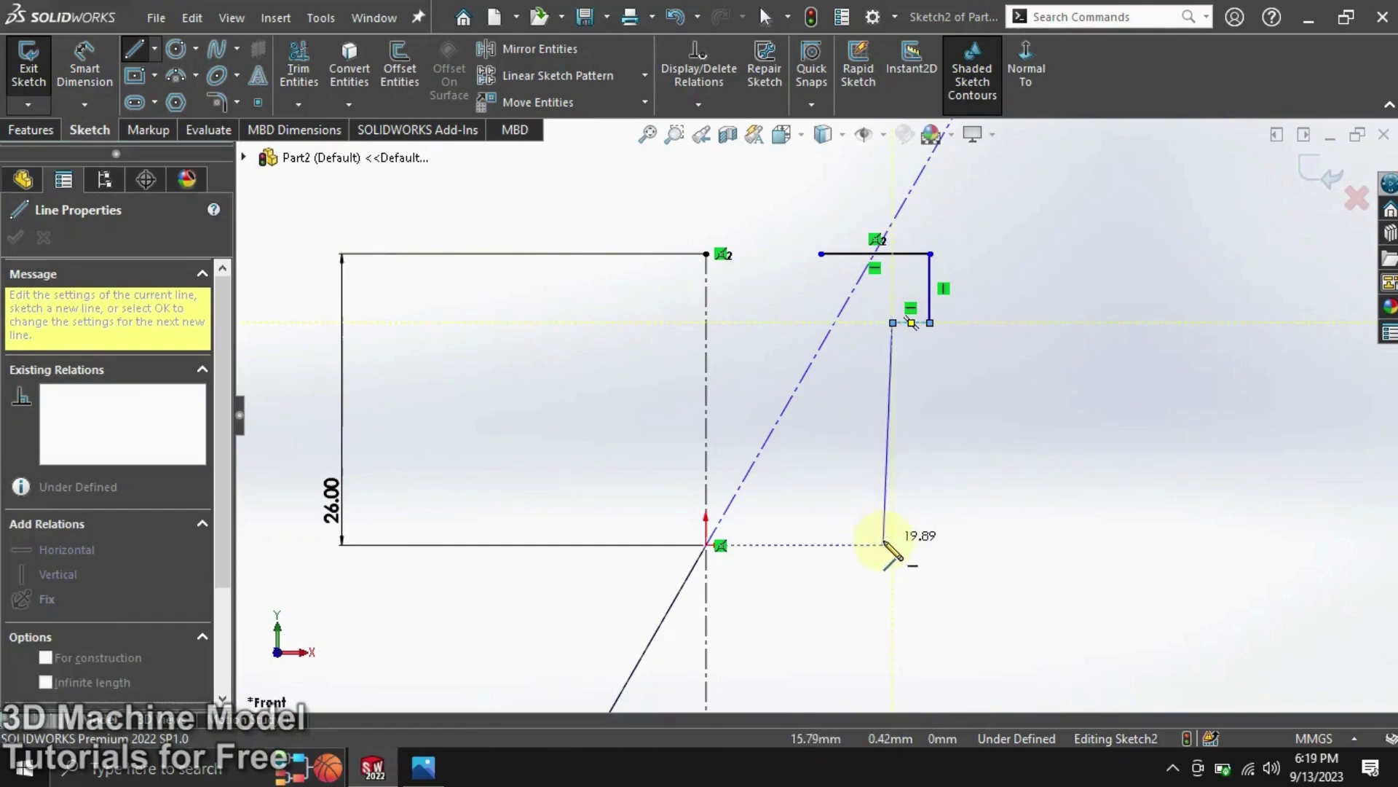
click(893, 545)
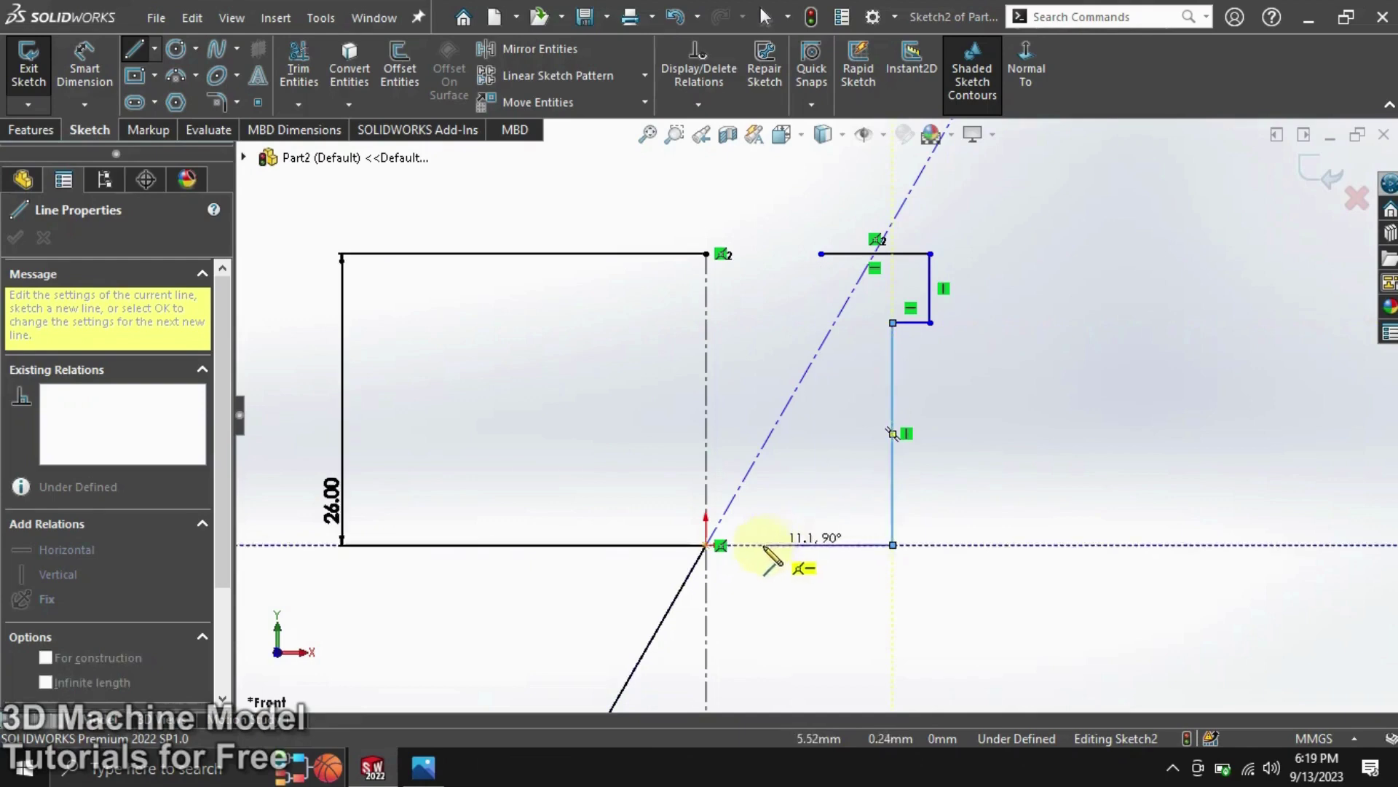
click(721, 545)
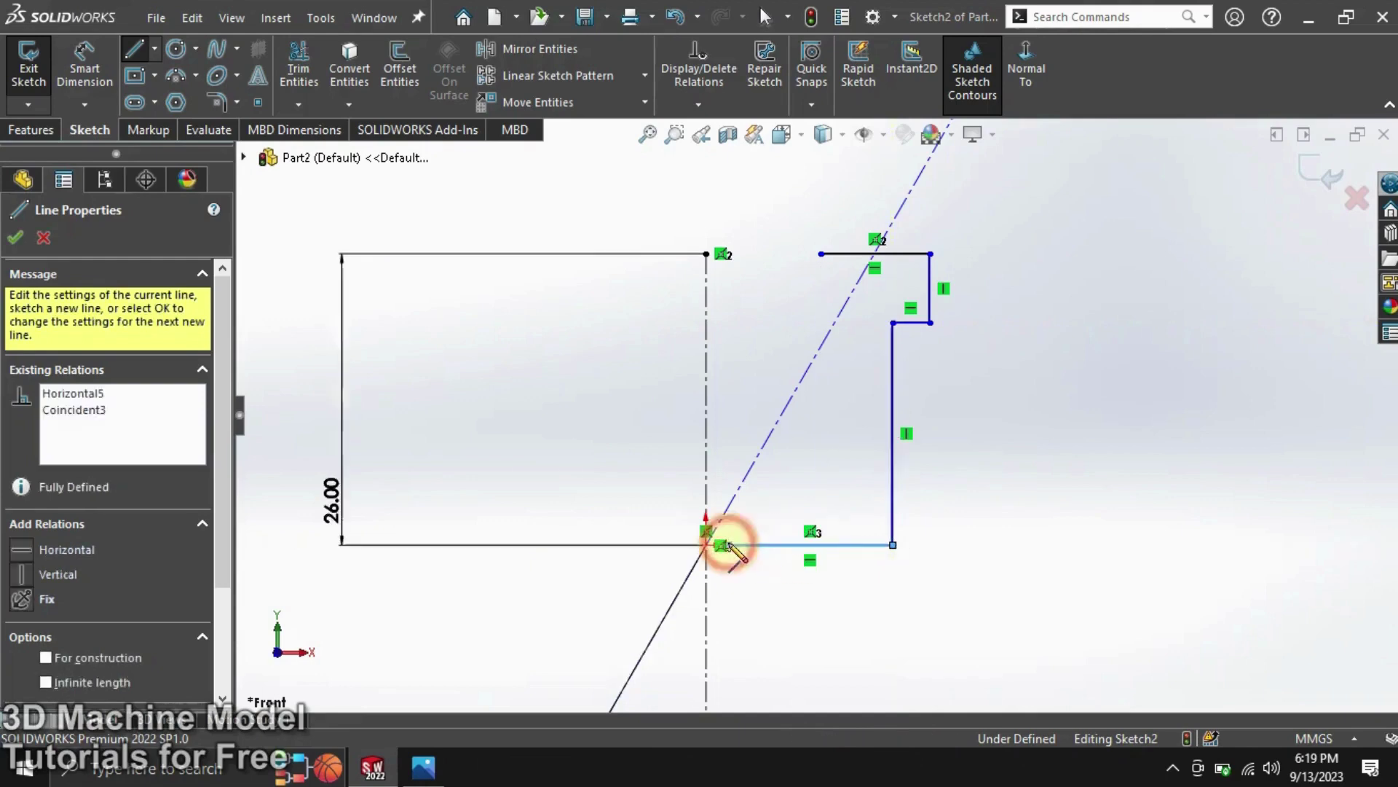
right_click(858, 502)
click(865, 508)
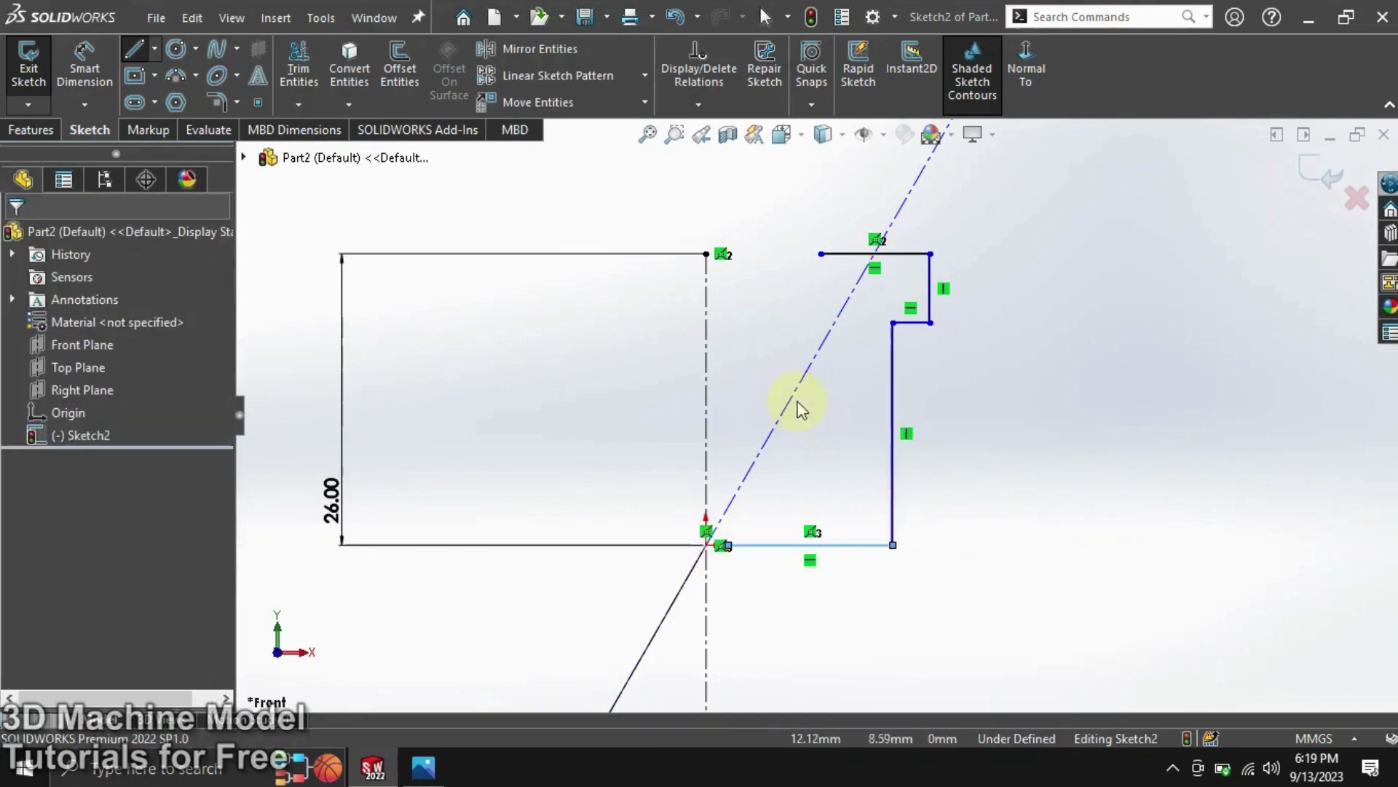
click(84, 55)
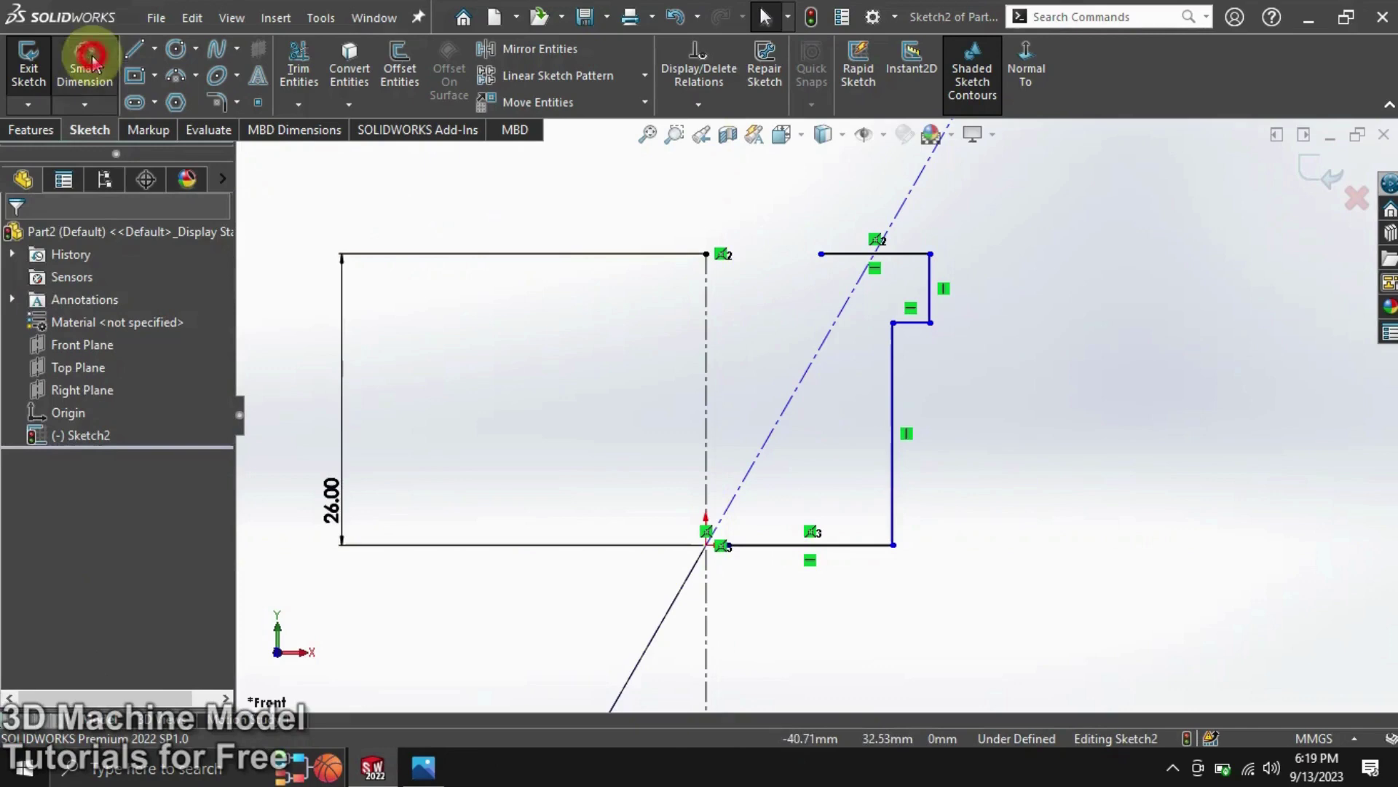
click(930, 291)
Dimension the profile's diameters about the centerline as 16, 6 and 13 mm.
click(703, 305)
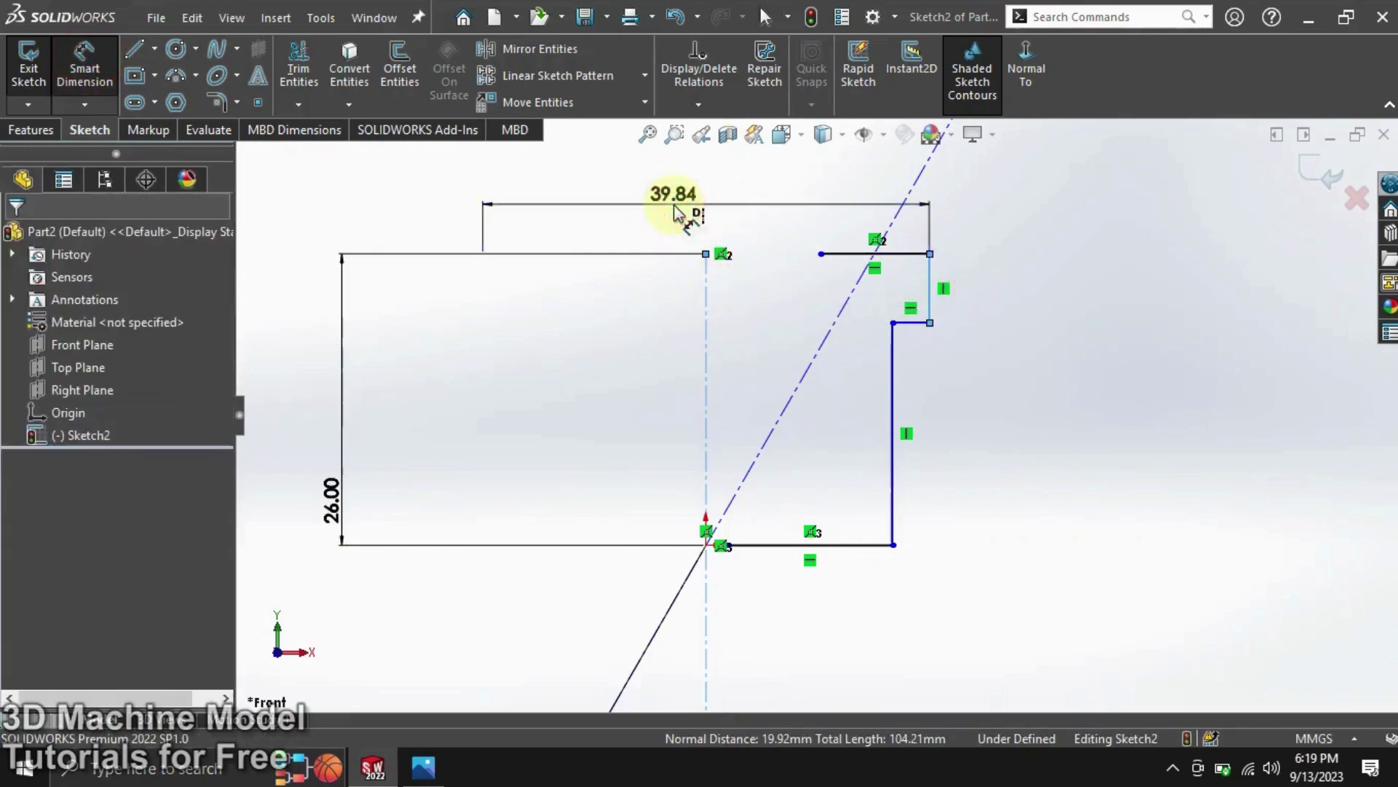
click(684, 211)
text(16)
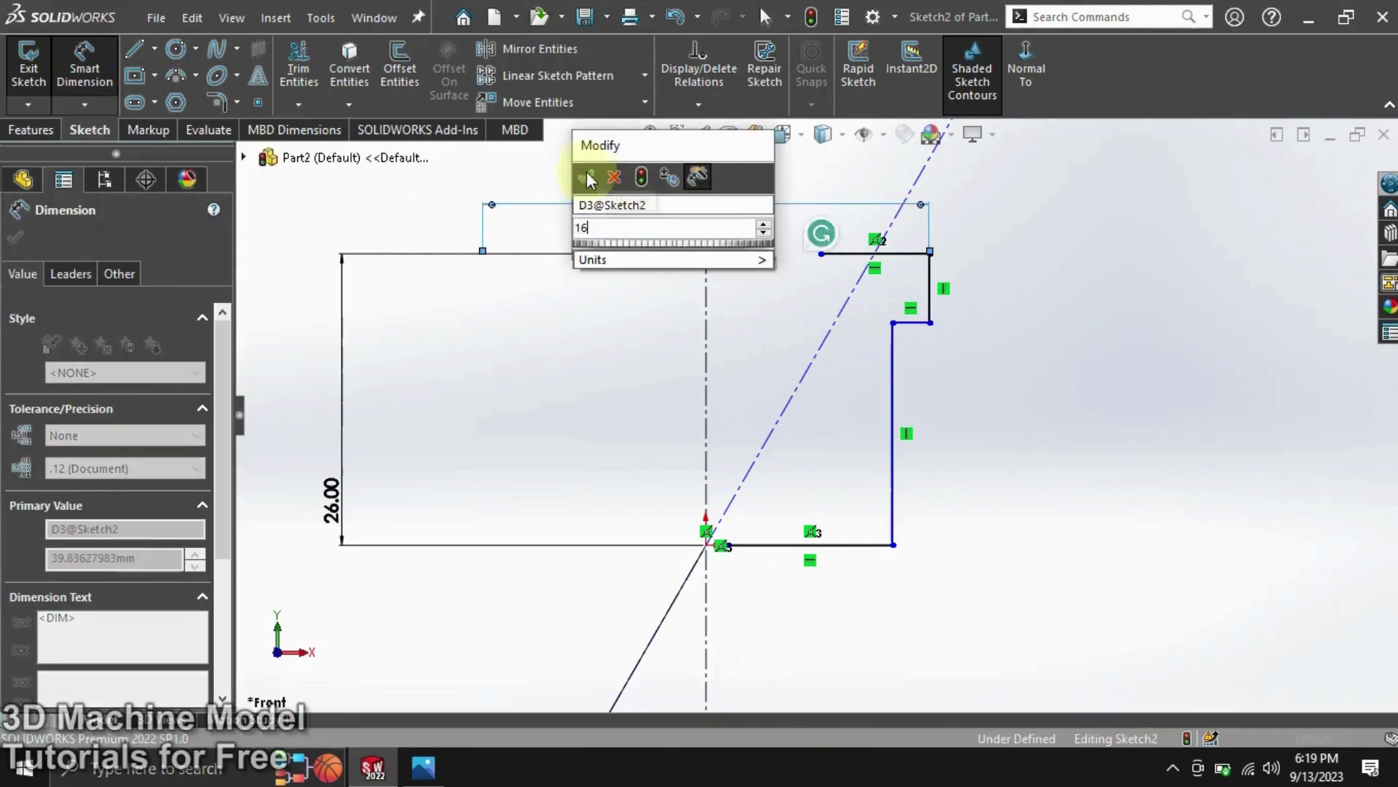
click(588, 180)
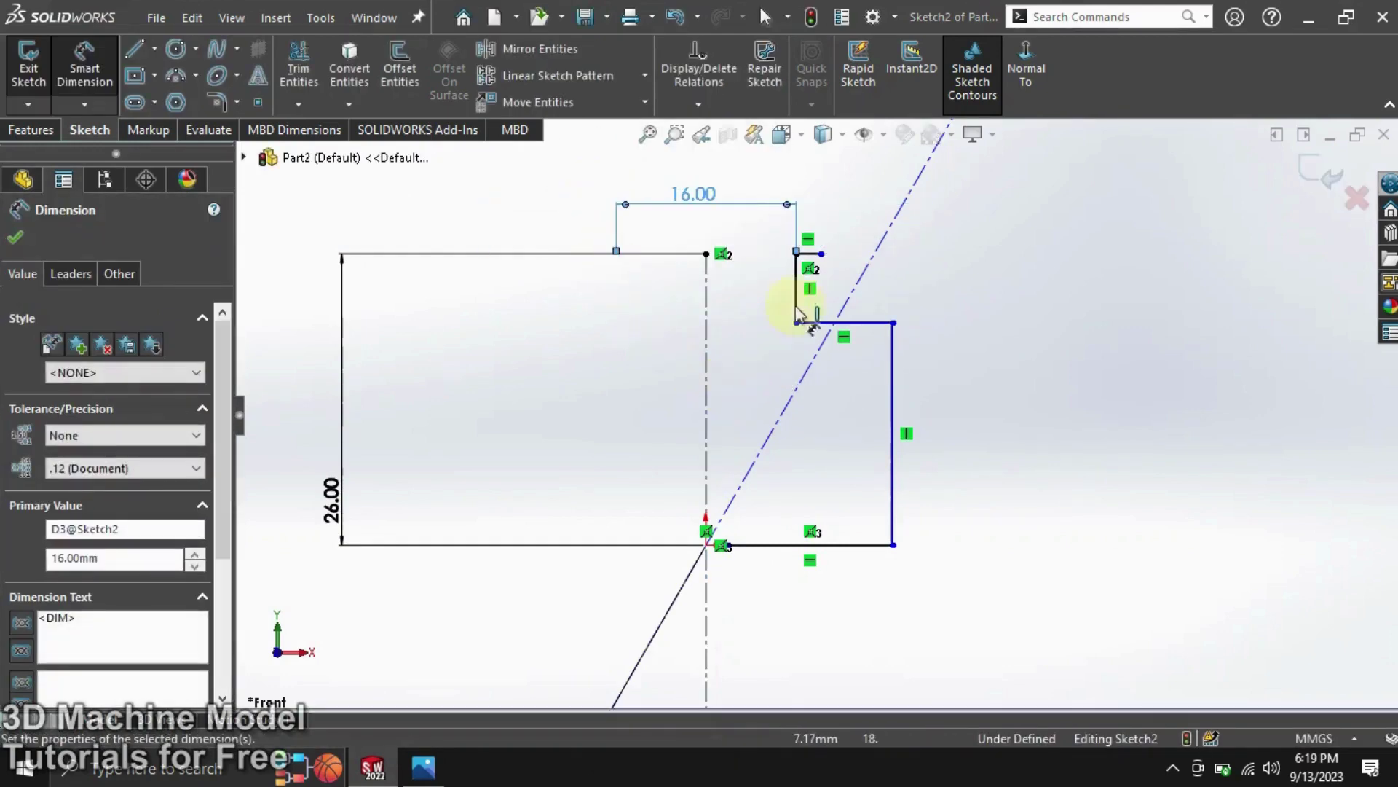
click(820, 254)
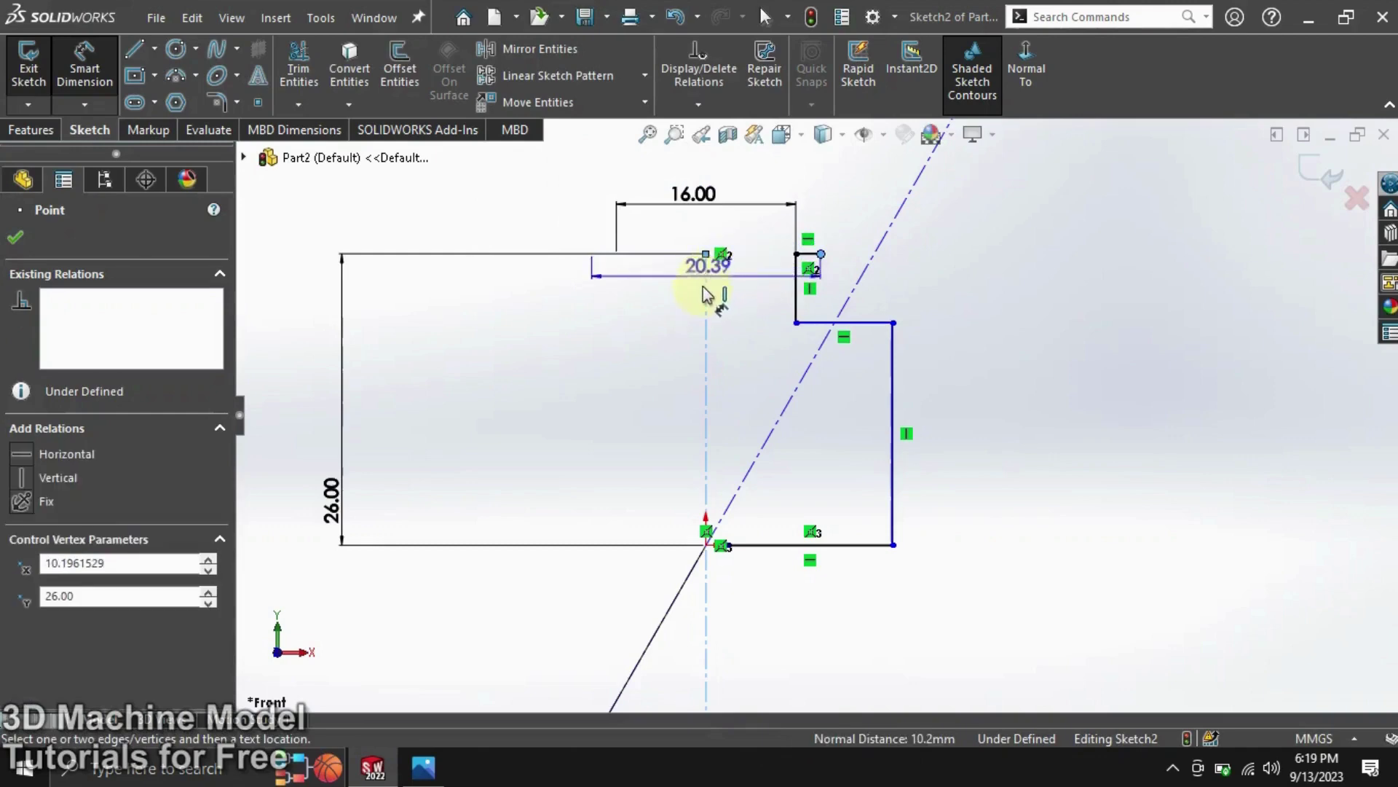
click(708, 222)
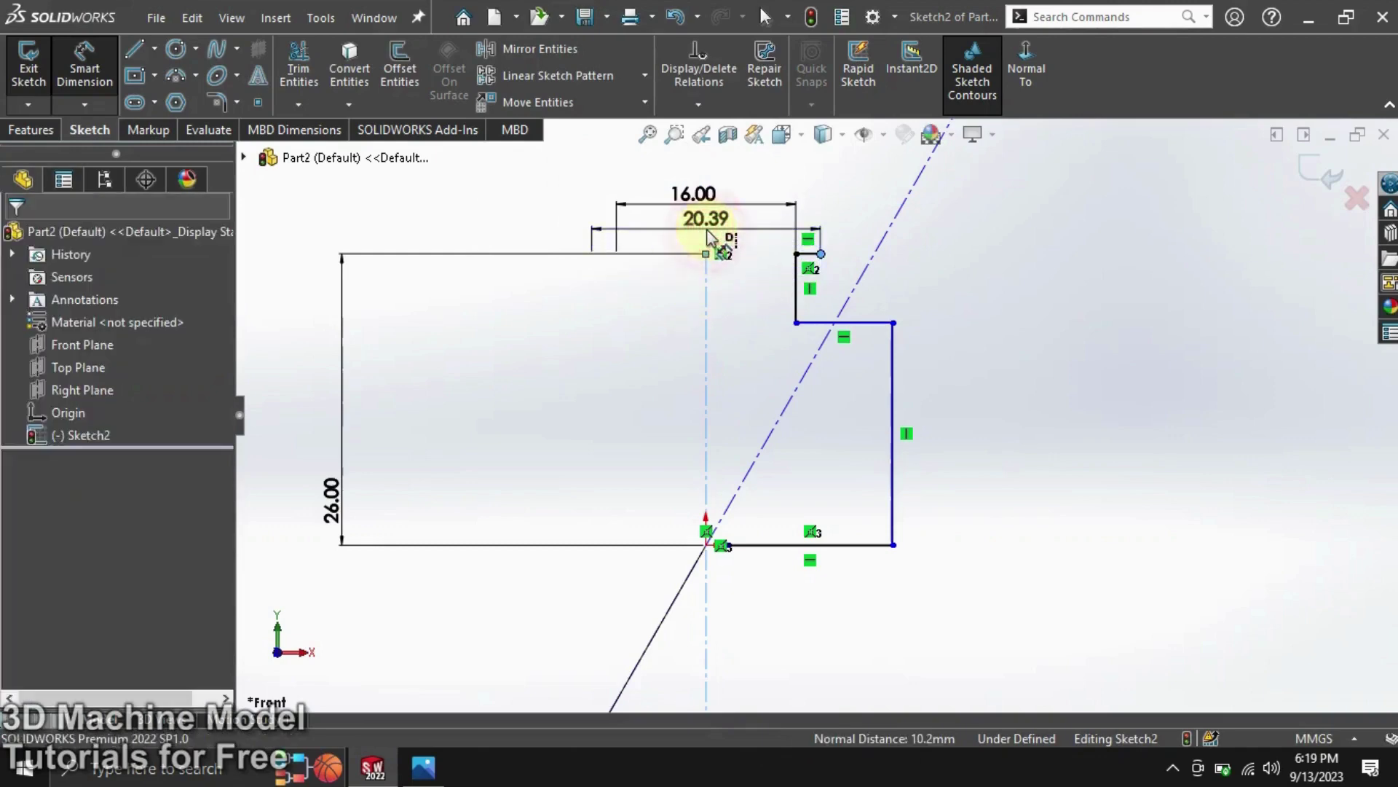
text(16)
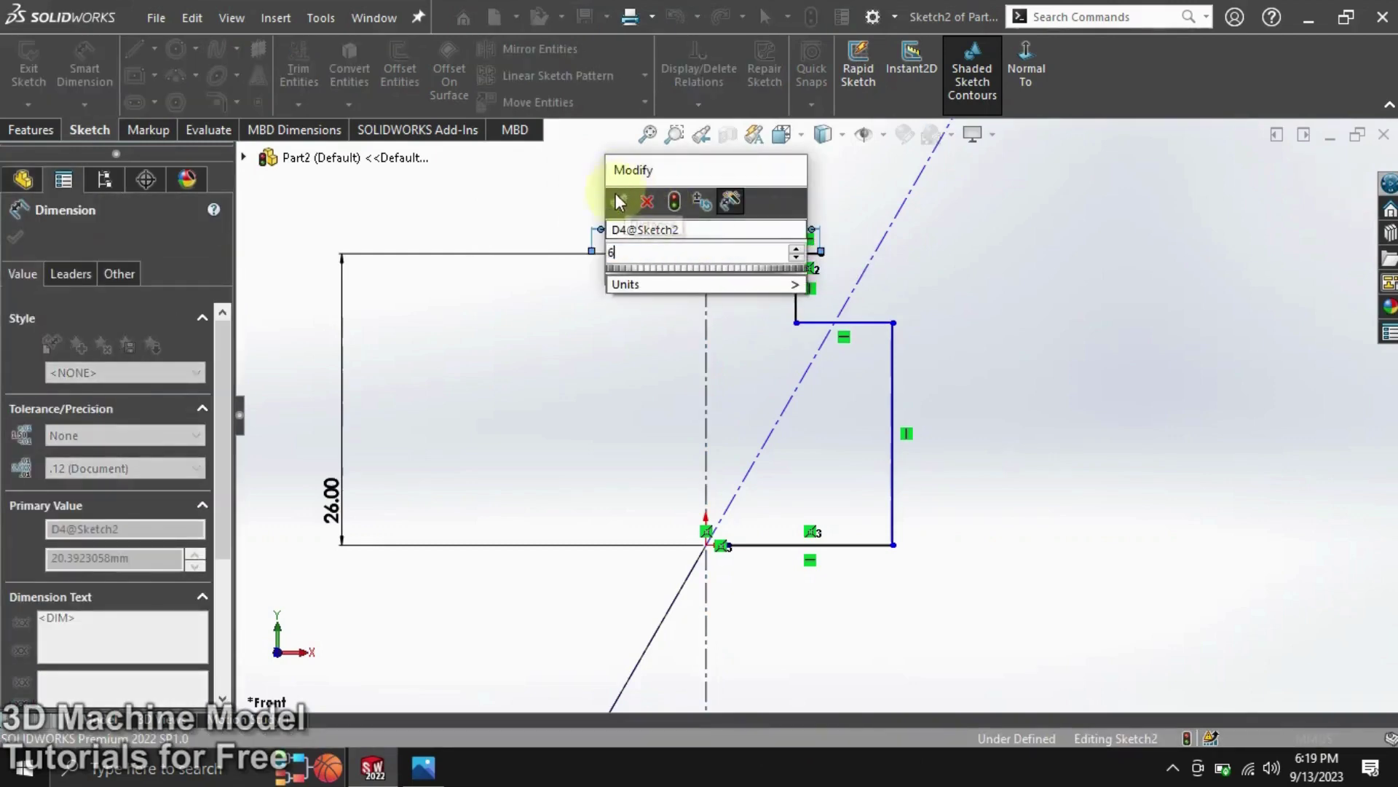
click(618, 202)
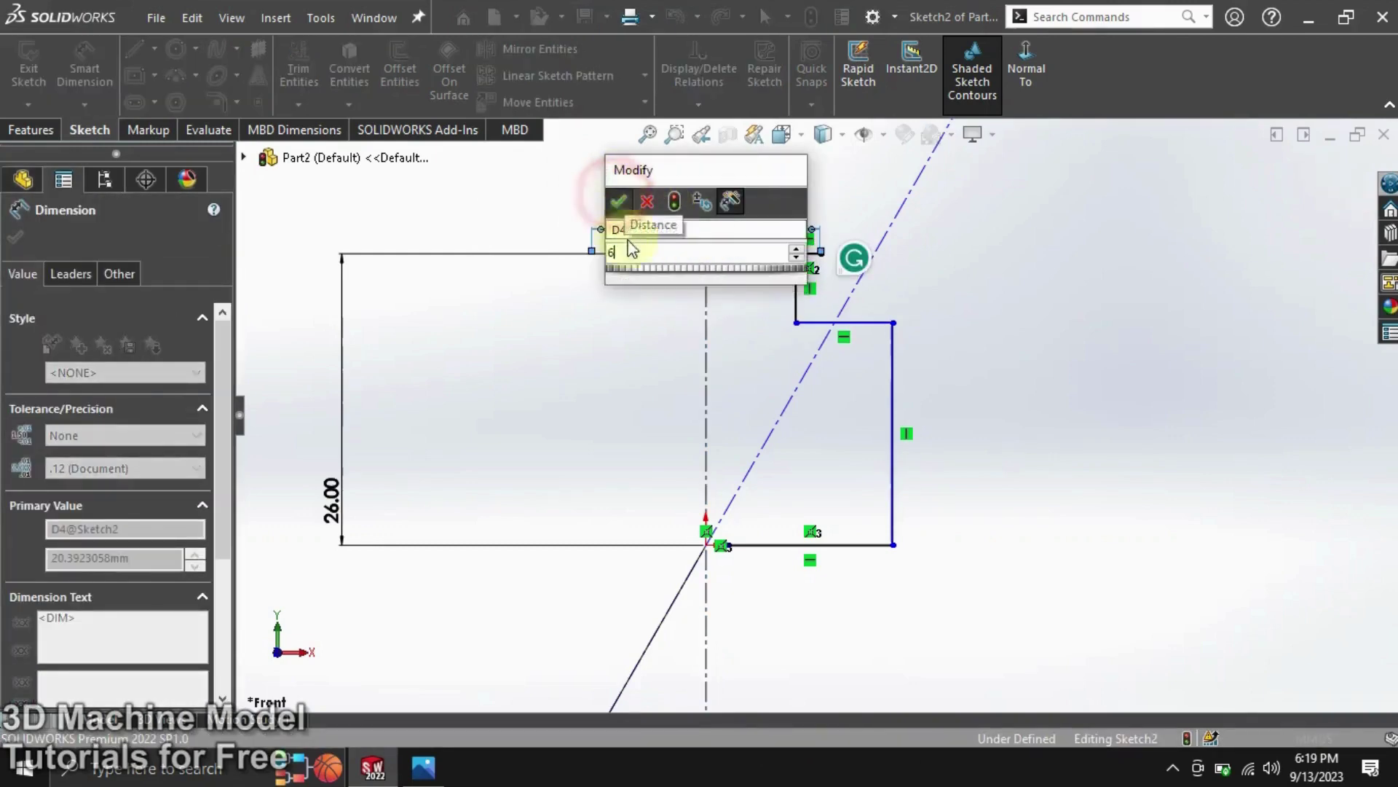
click(893, 386)
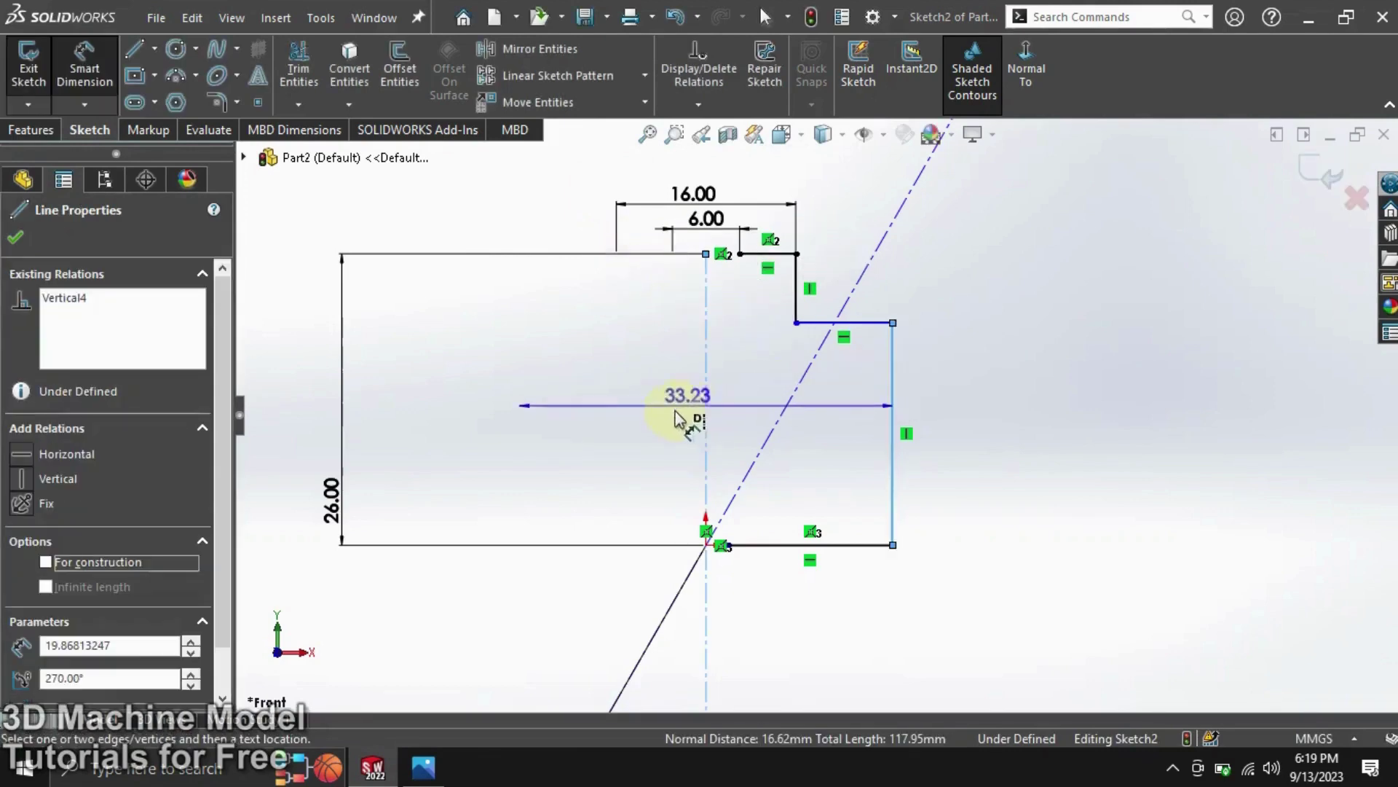
click(603, 626)
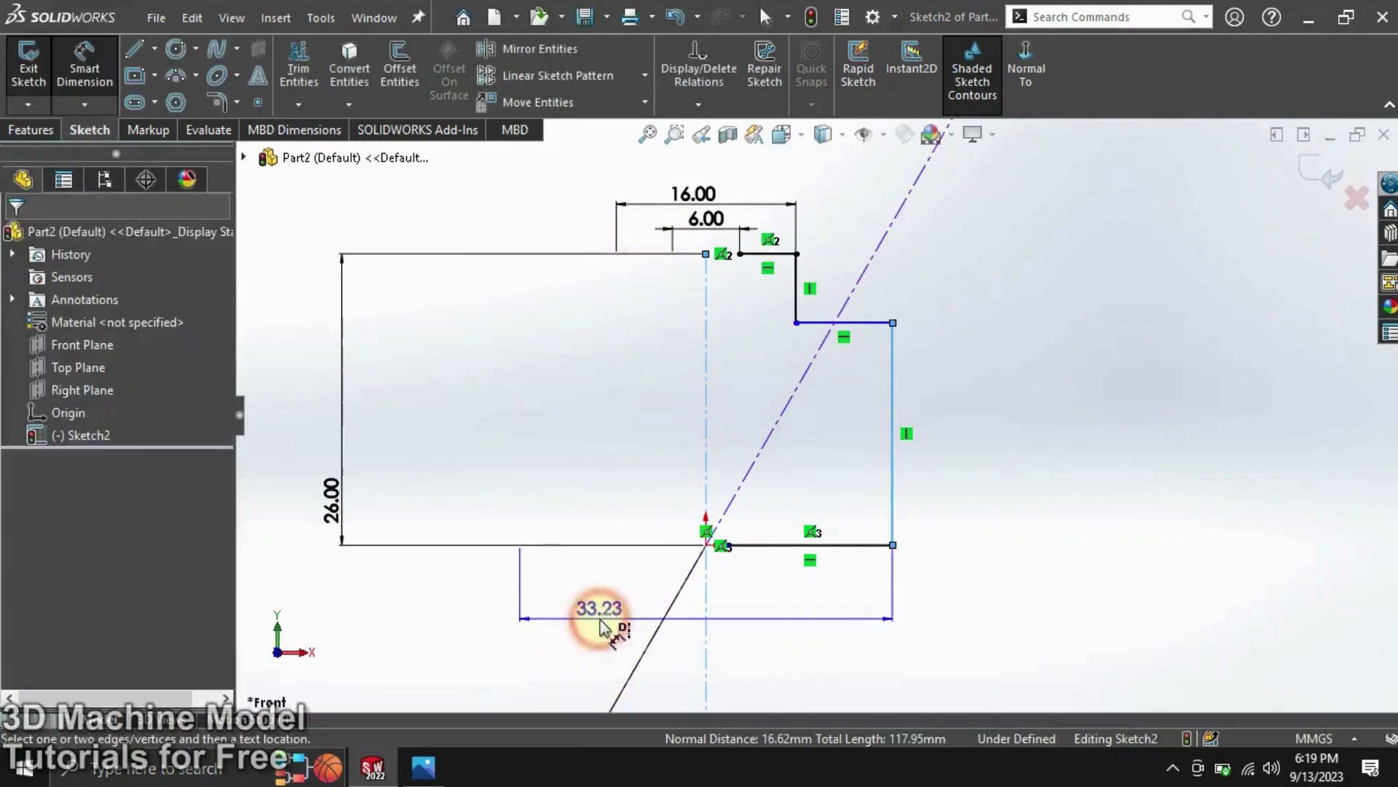
text(13)
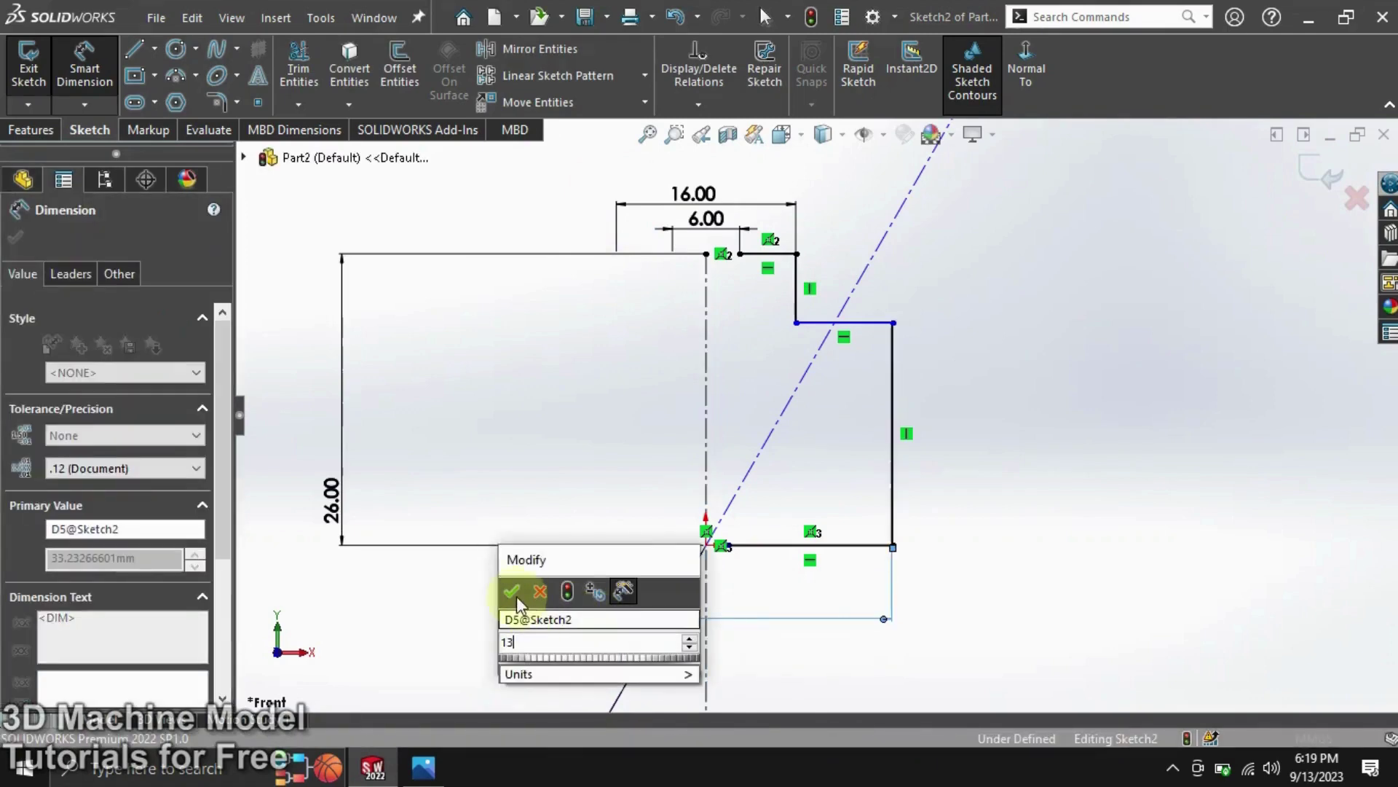
click(515, 595)
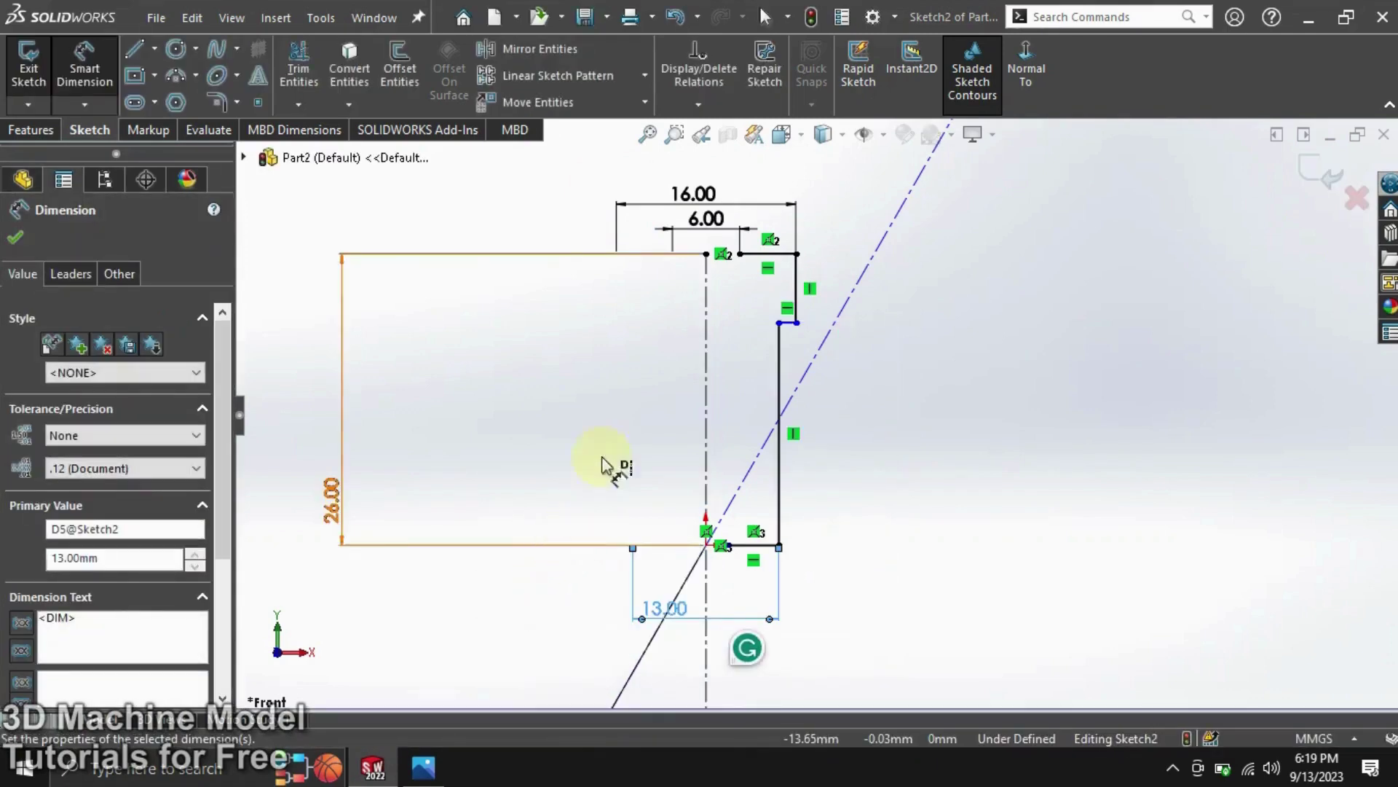
click(639, 375)
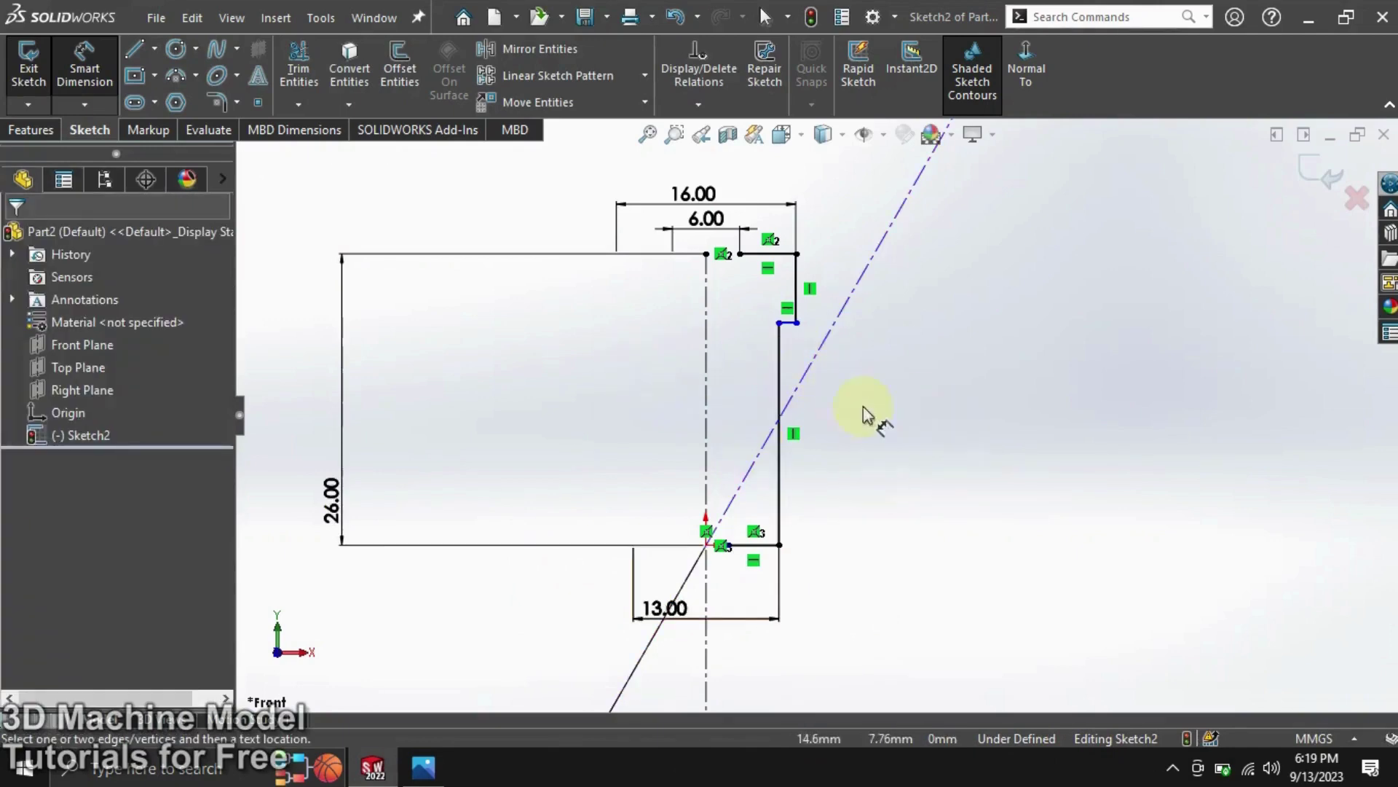
Add a 19 mm vertical step-height dimension.
click(796, 322)
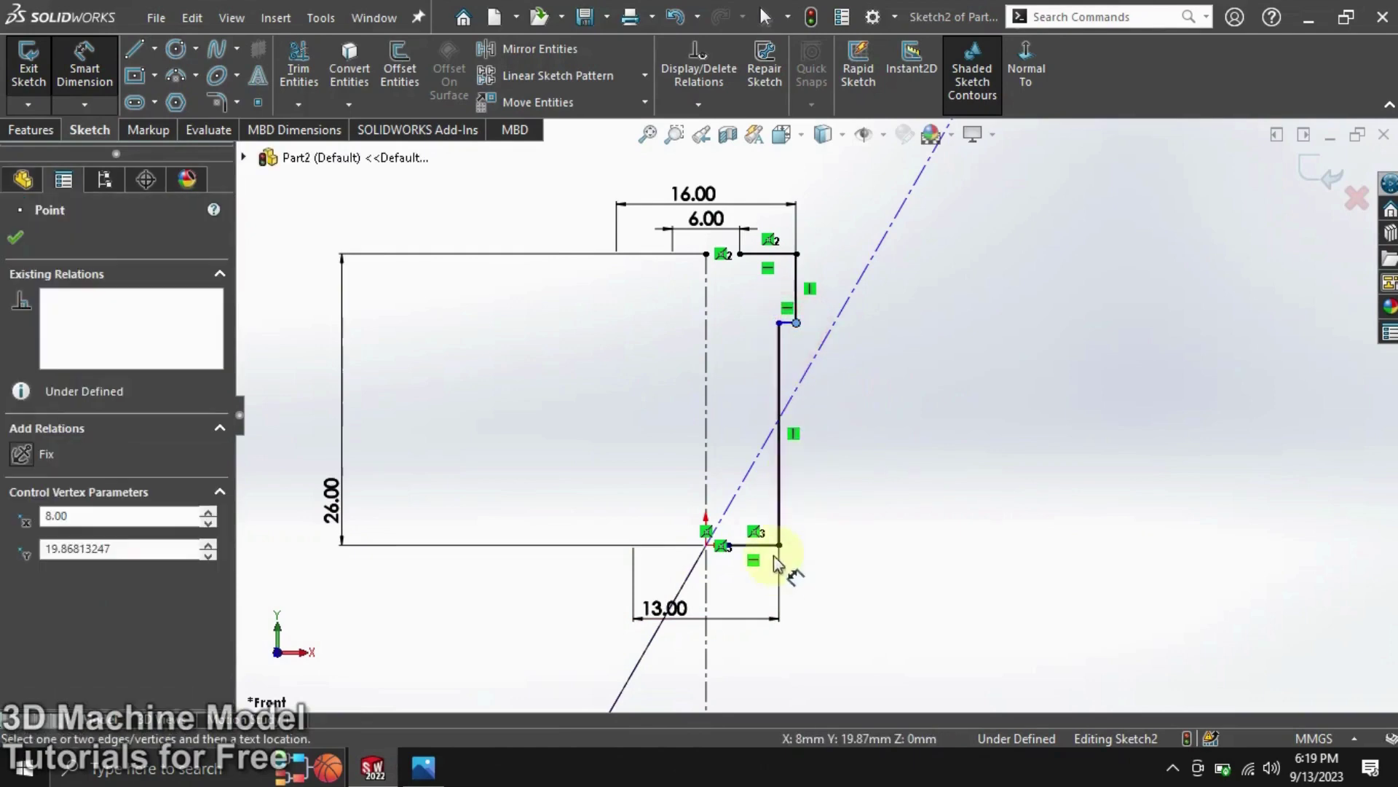
click(924, 510)
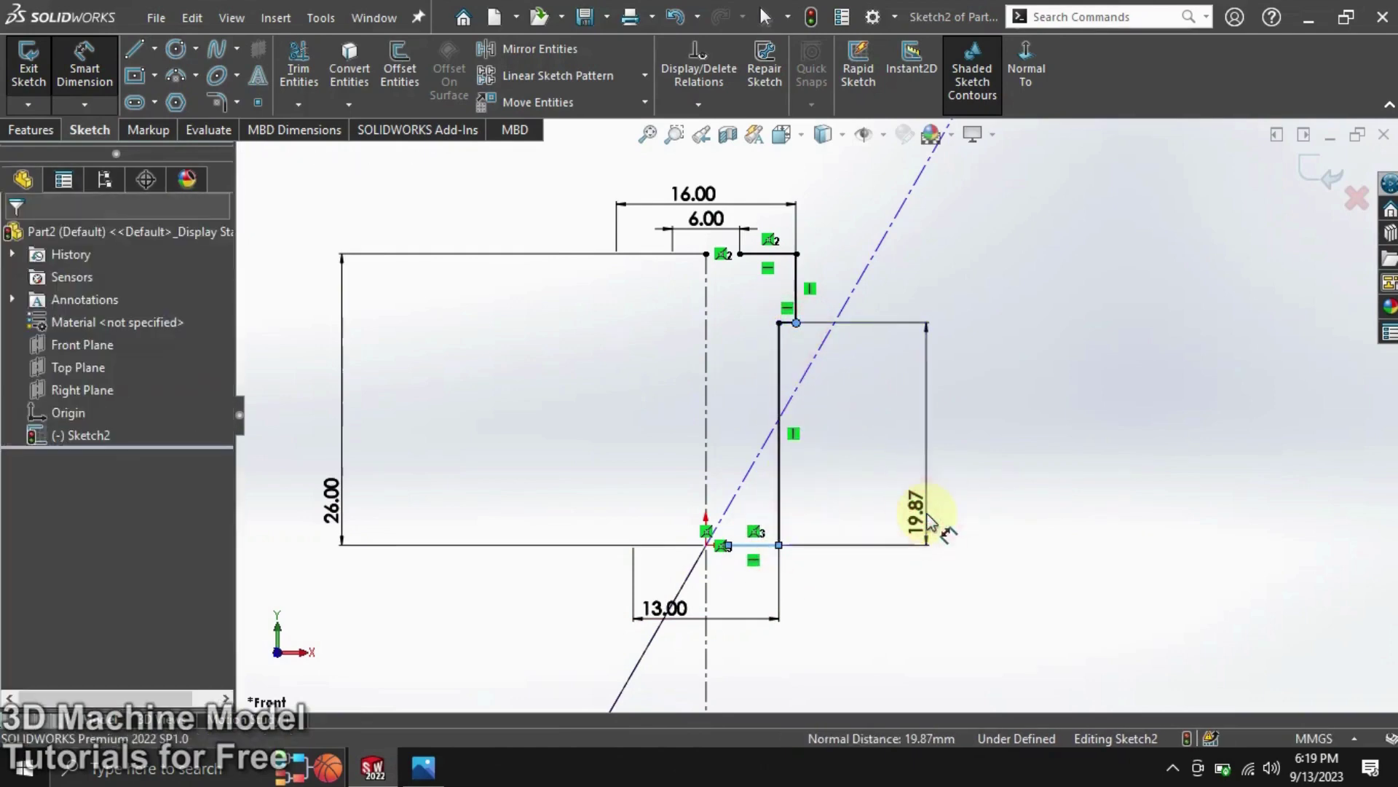
text(19)
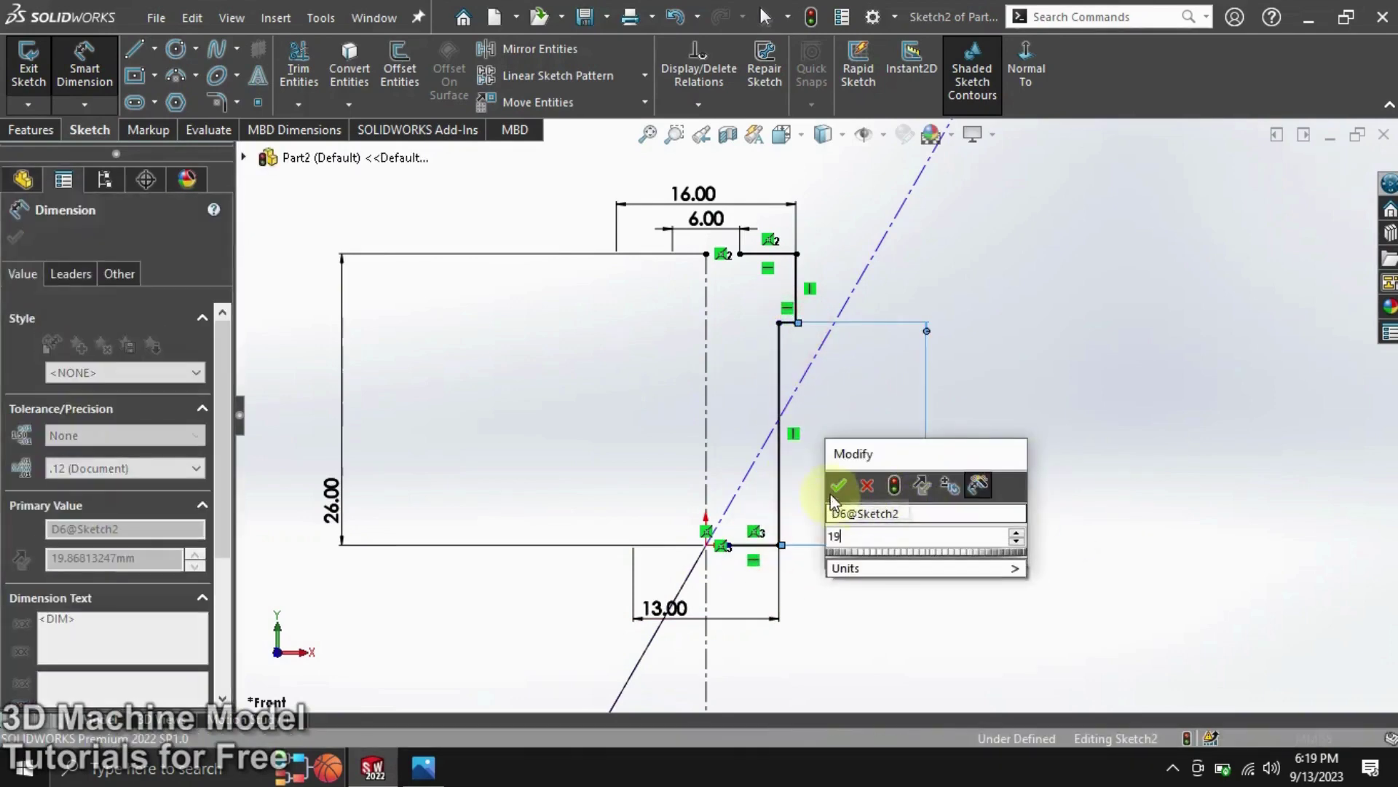
click(837, 486)
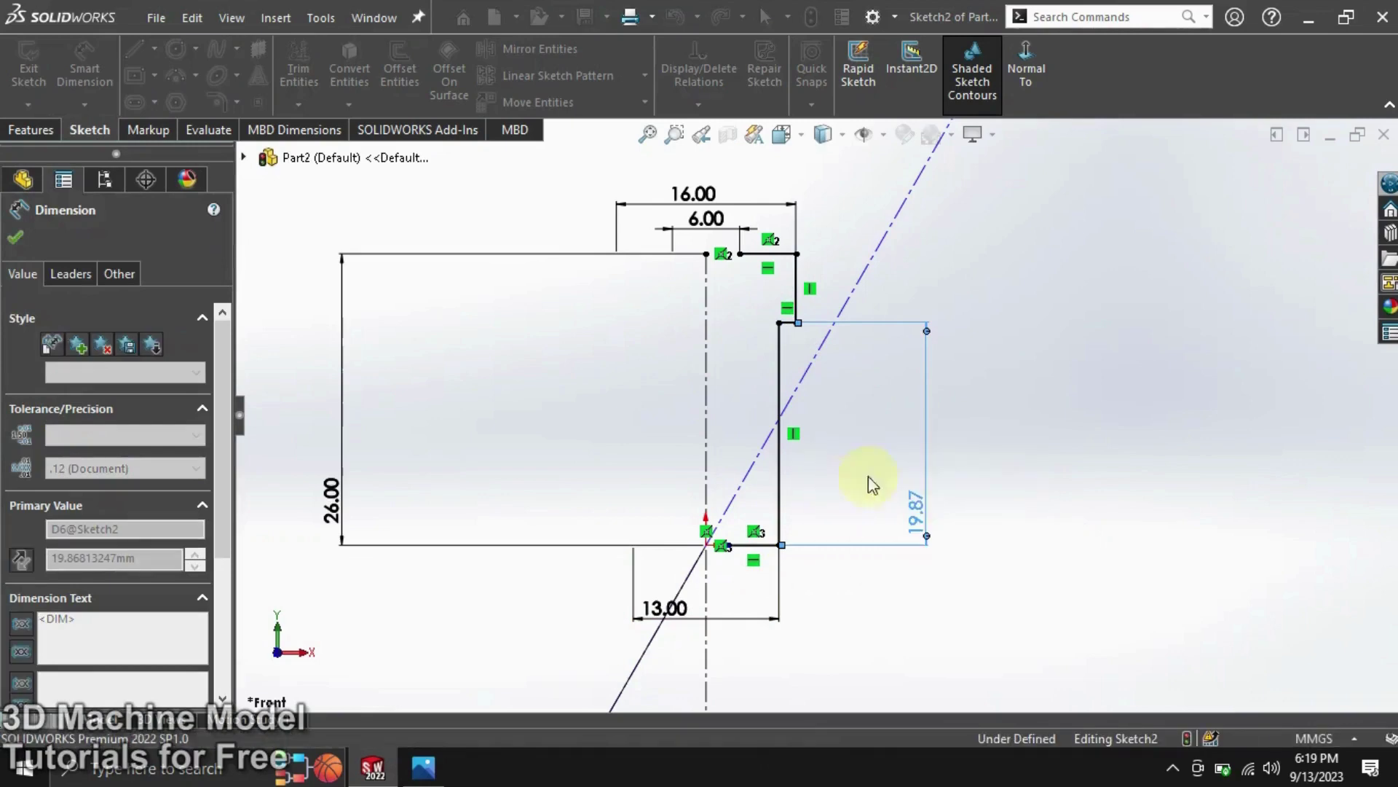
click(1008, 438)
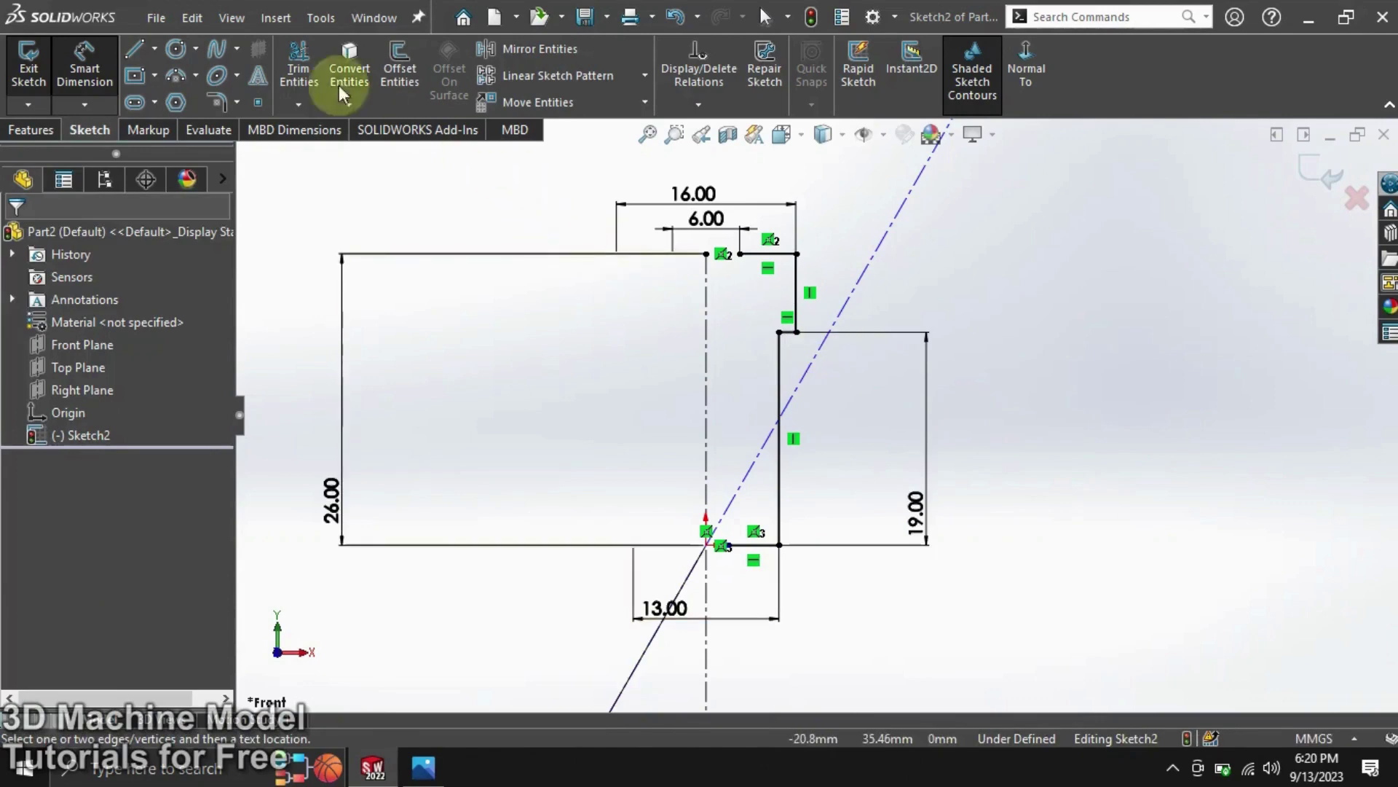
Draw a bore line down from the top inner corner and make it vertical.
click(135, 41)
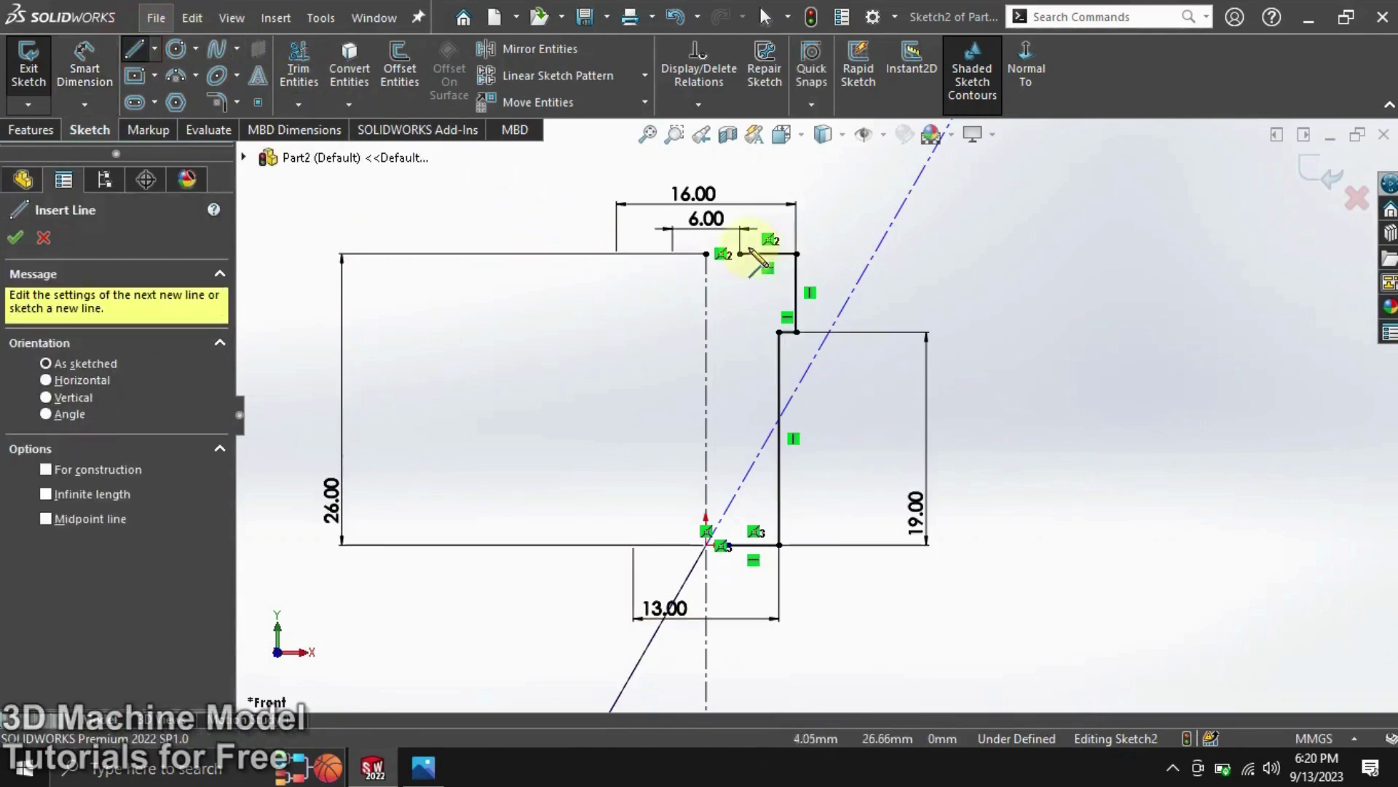
drag(741, 255, 734, 499)
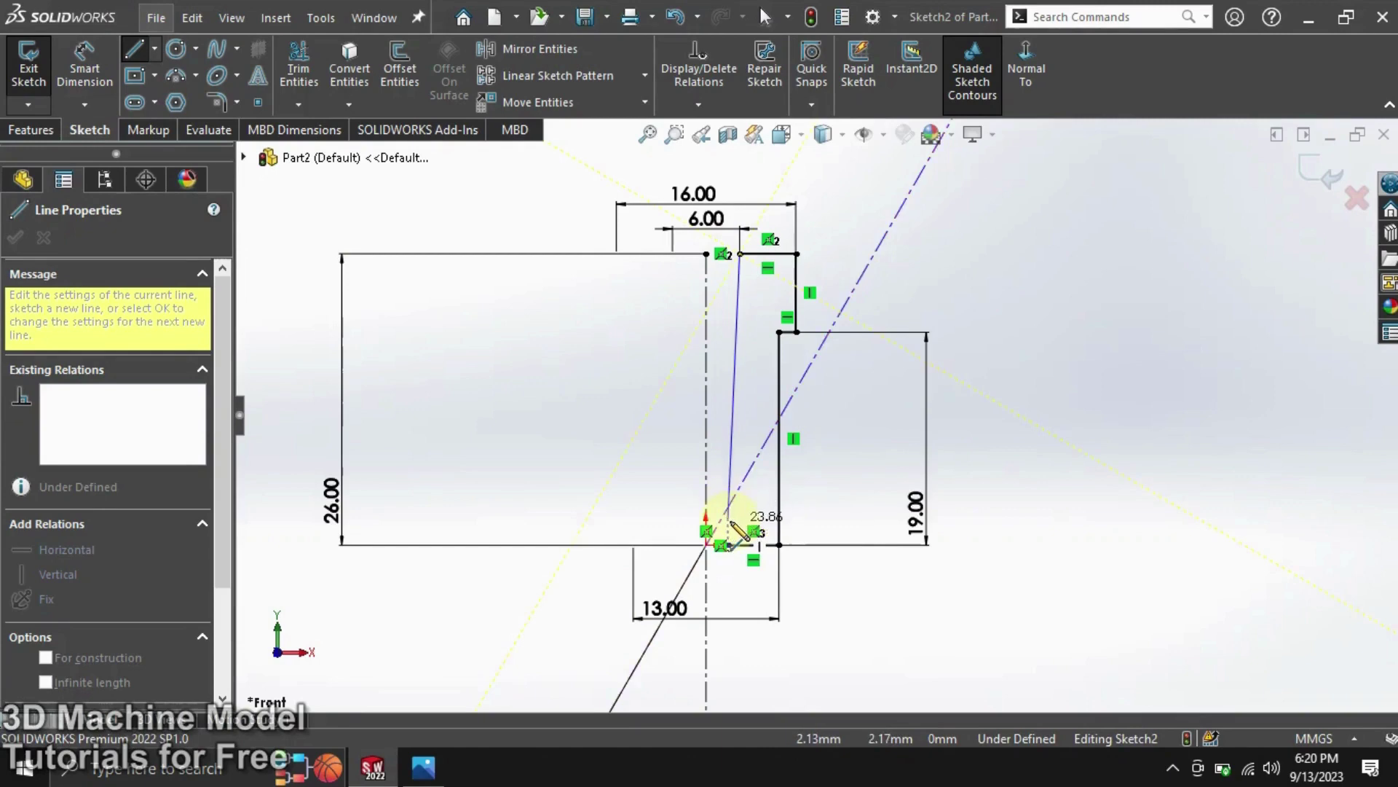
click(730, 522)
click(87, 52)
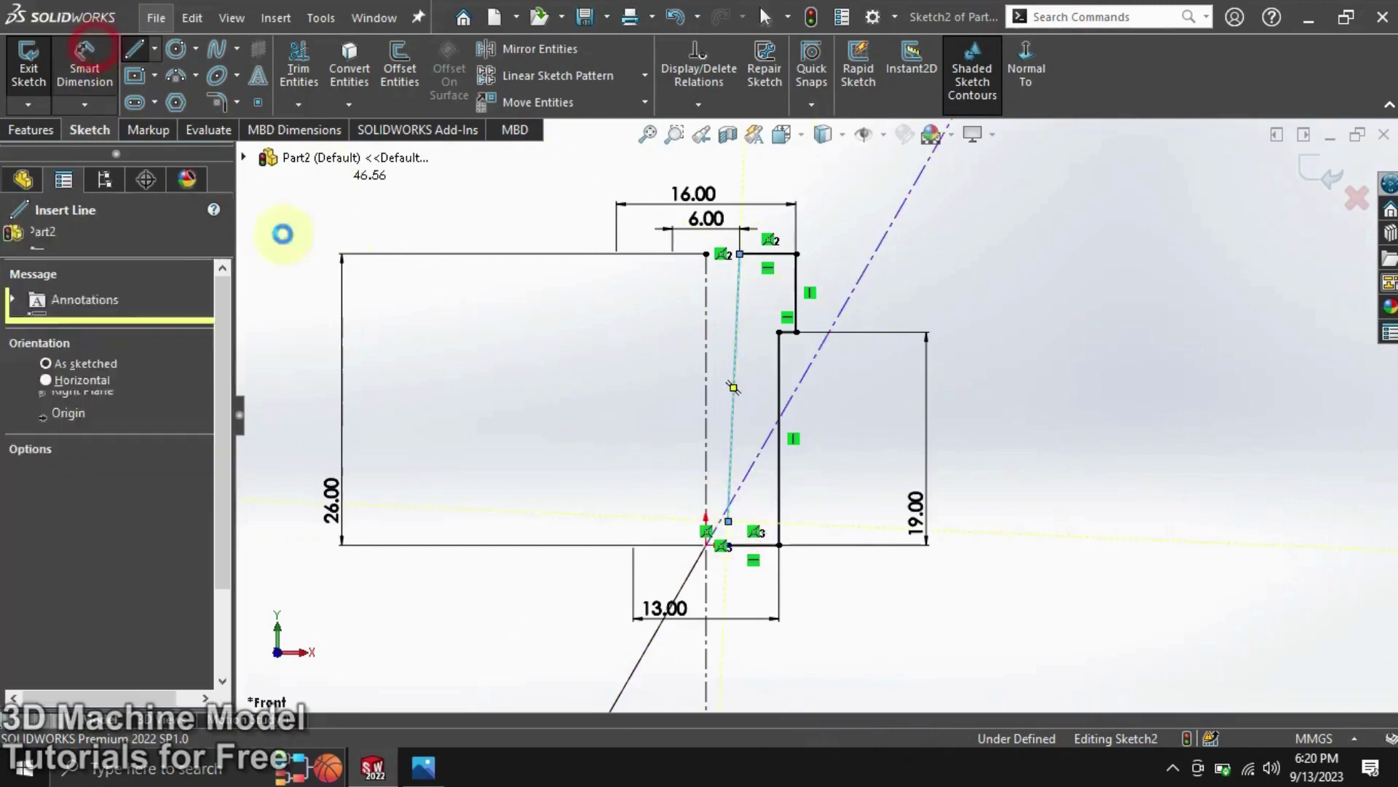
right_click(610, 361)
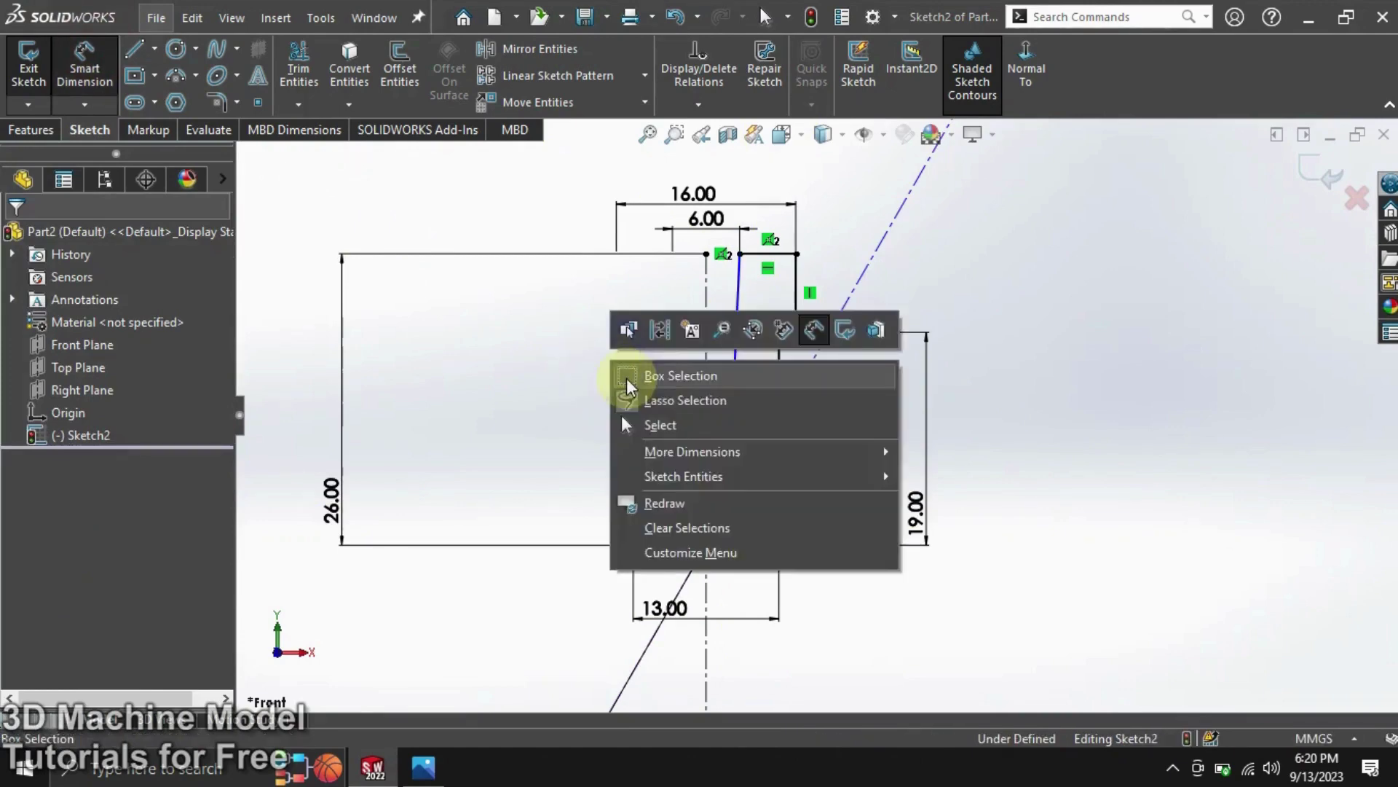
click(641, 427)
click(738, 402)
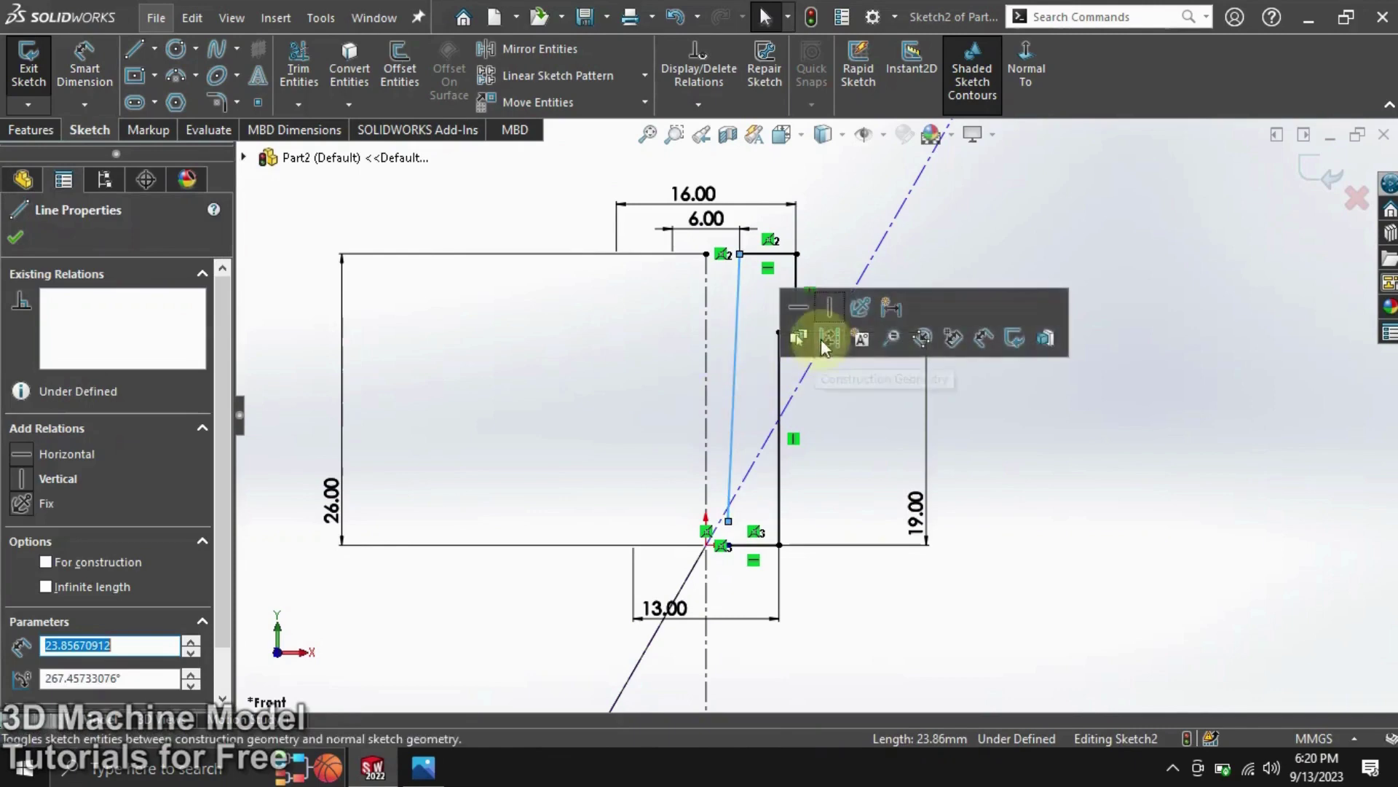
click(828, 308)
click(580, 359)
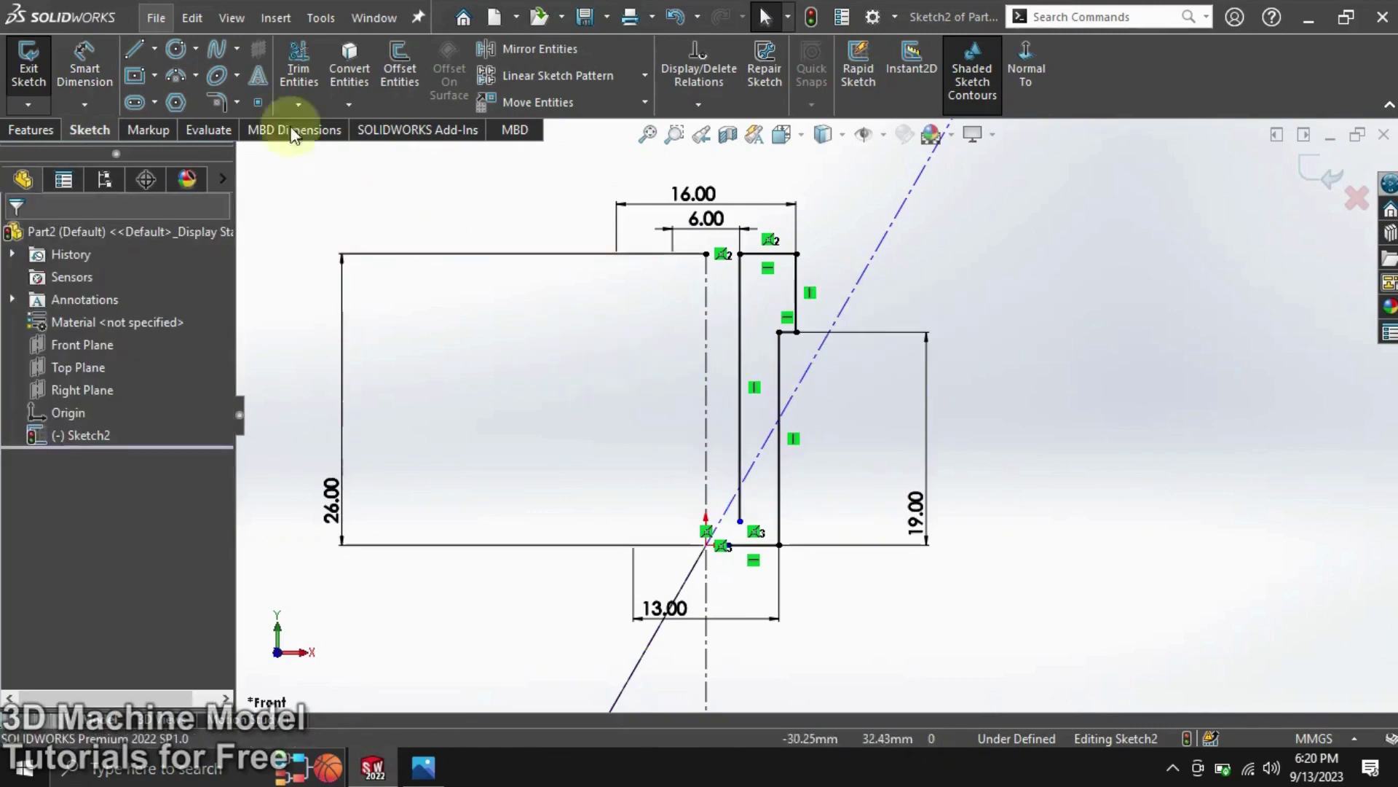
Dimension the vertical bore line to 23 mm long.
click(85, 65)
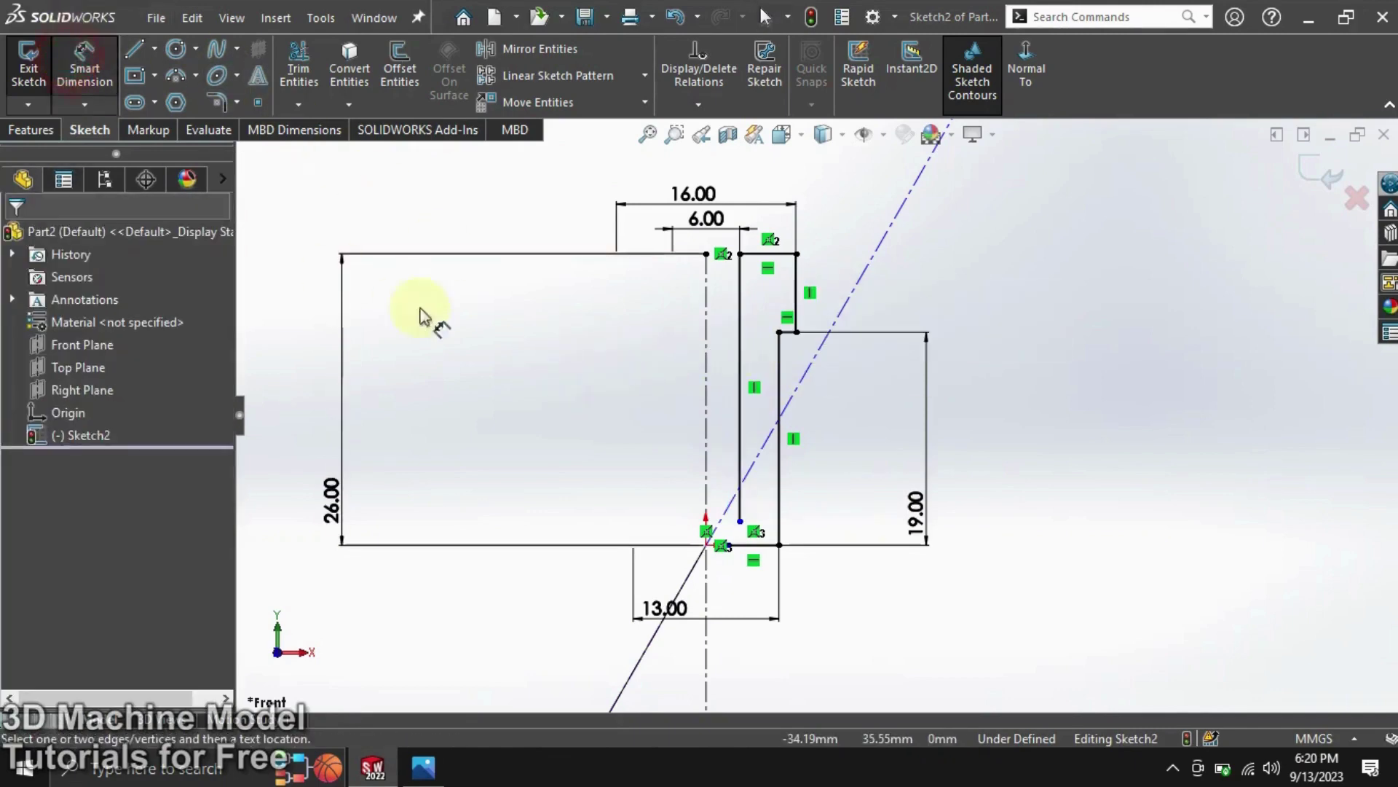
click(740, 377)
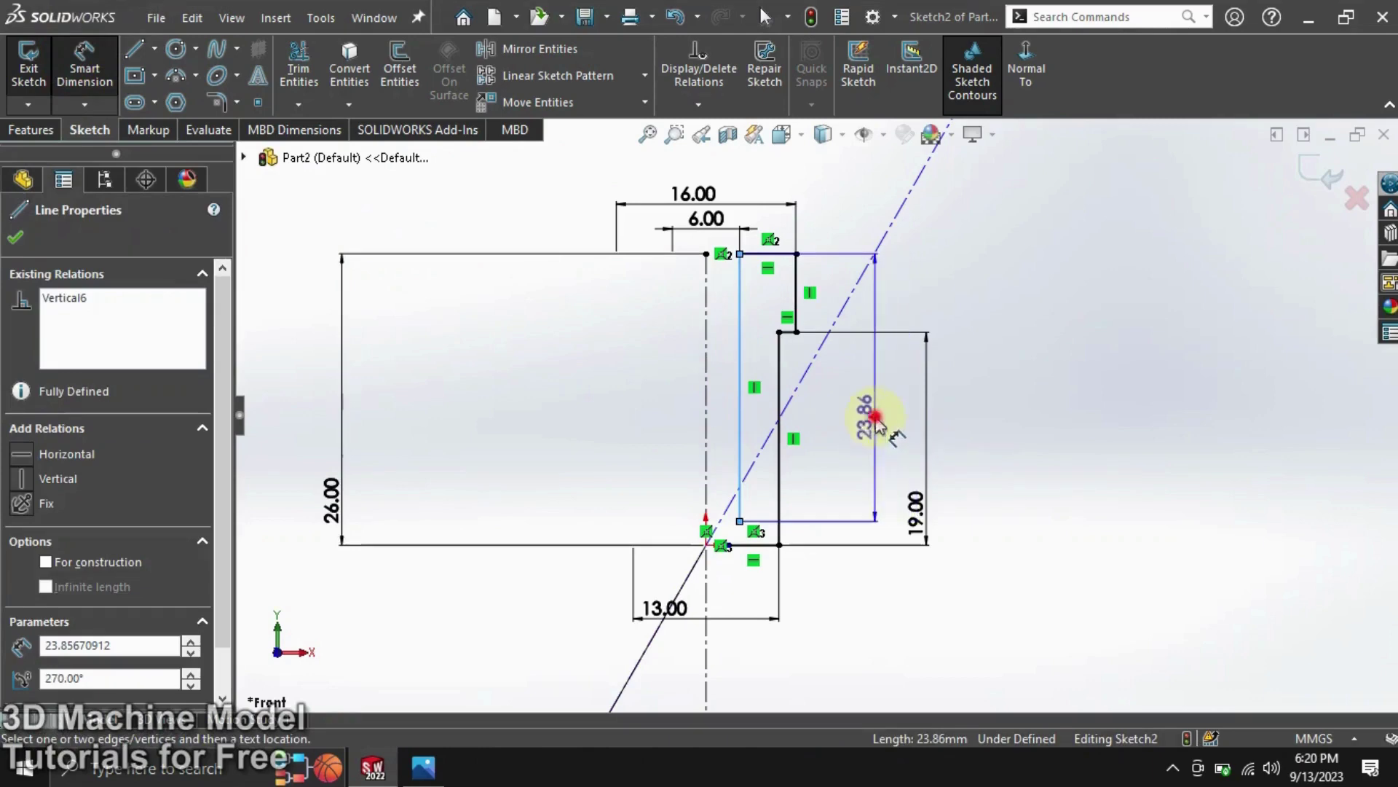
click(875, 417)
text(23)
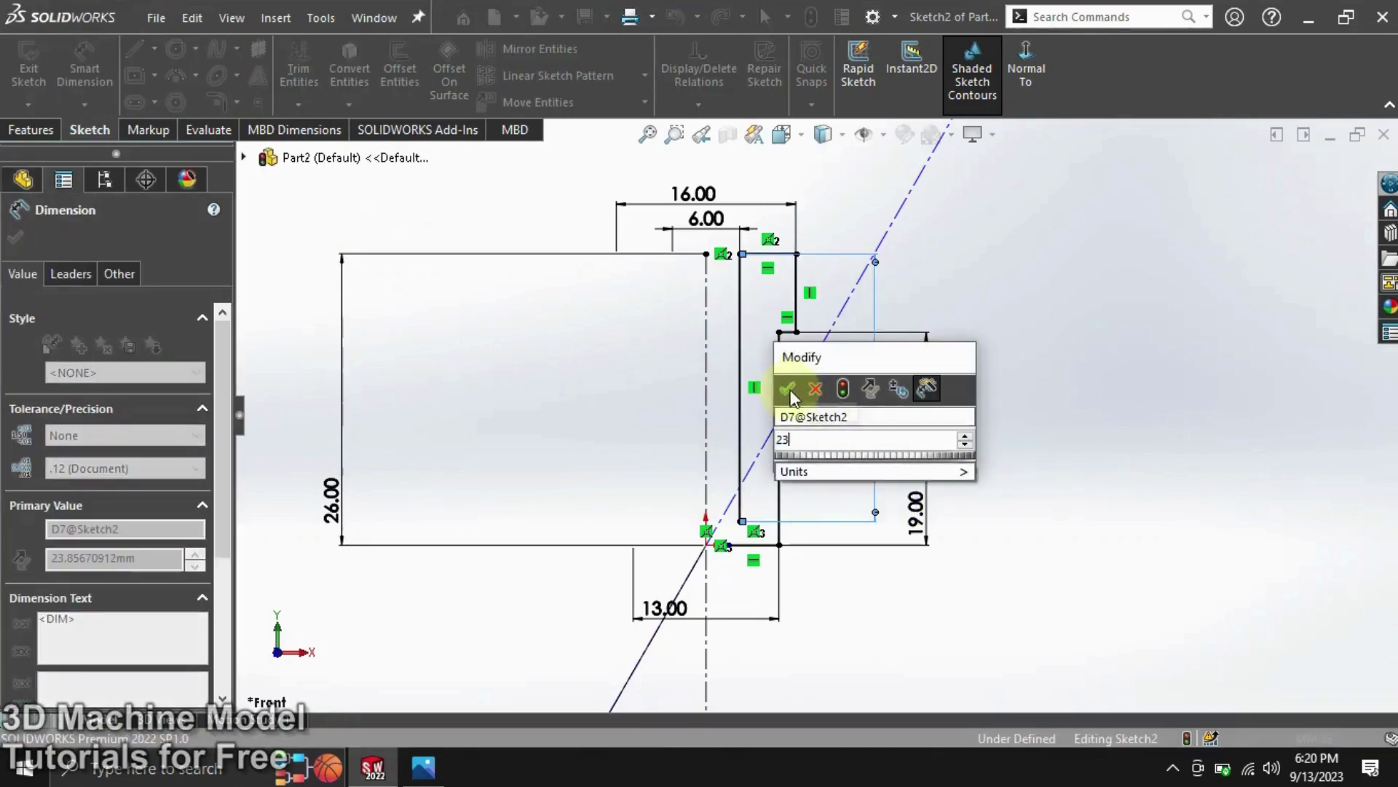
click(792, 393)
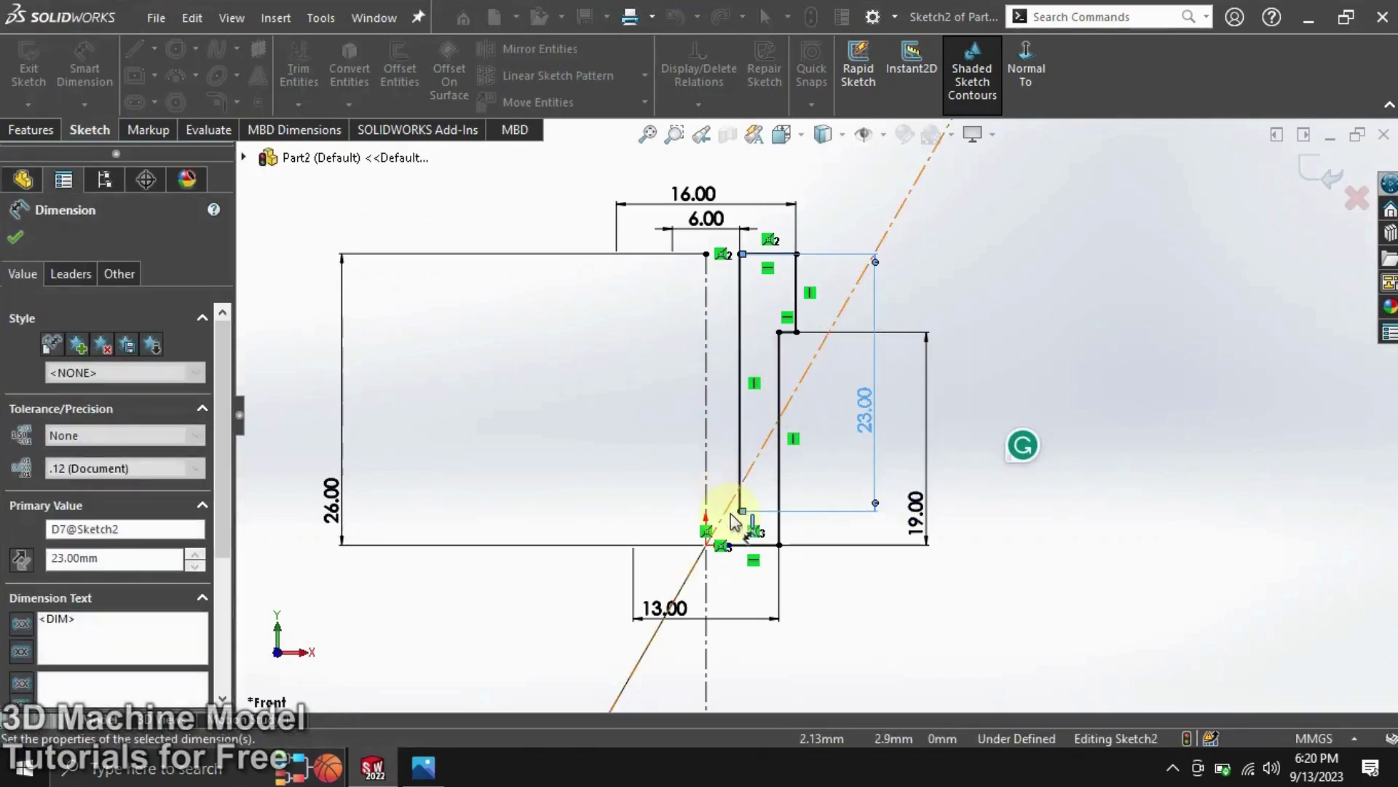
scroll(728, 517, down, 1)
scroll(745, 523, down, 3)
scroll(745, 523, down, 2)
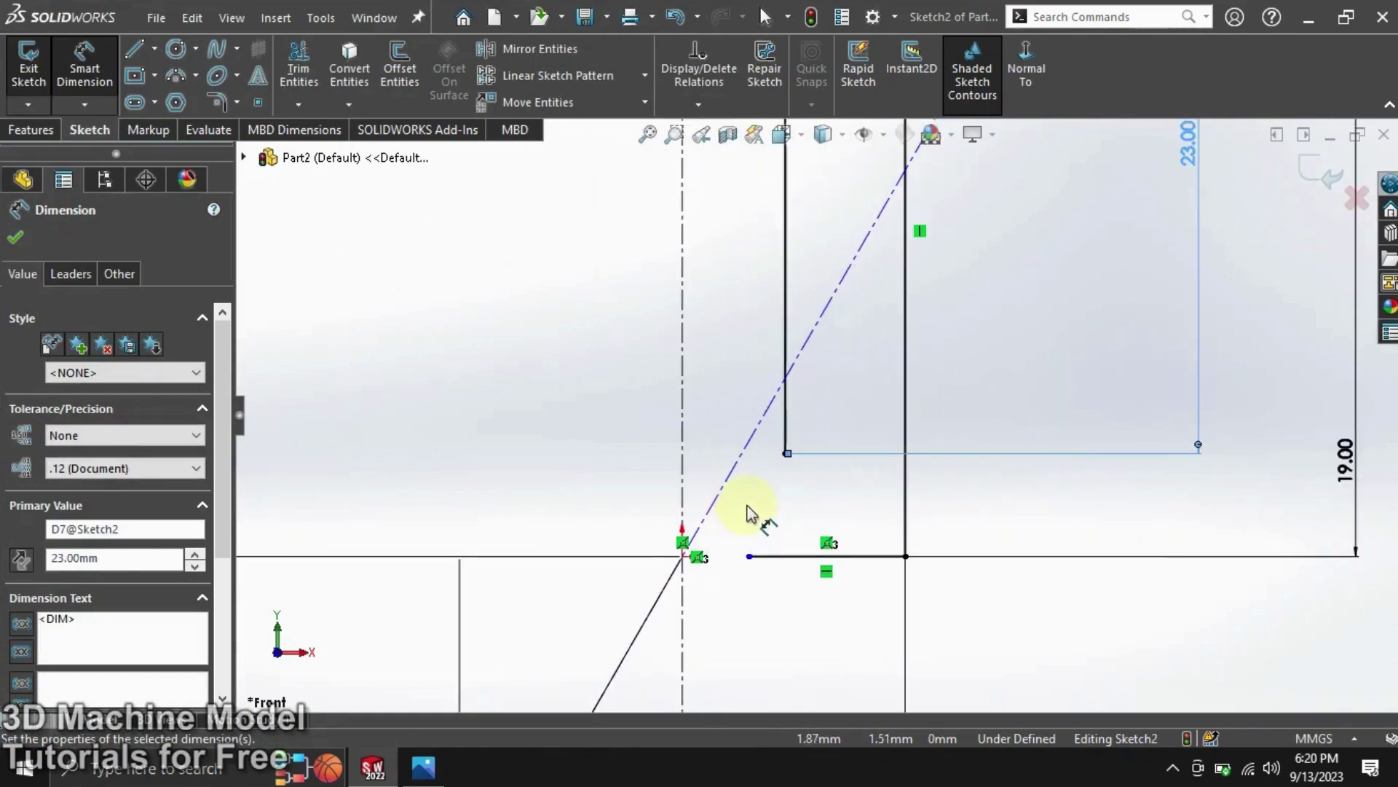
scroll(751, 513, down, 1)
Set the horizontal offset from the origin to the line's bottom endpoint to 0.50.
click(752, 563)
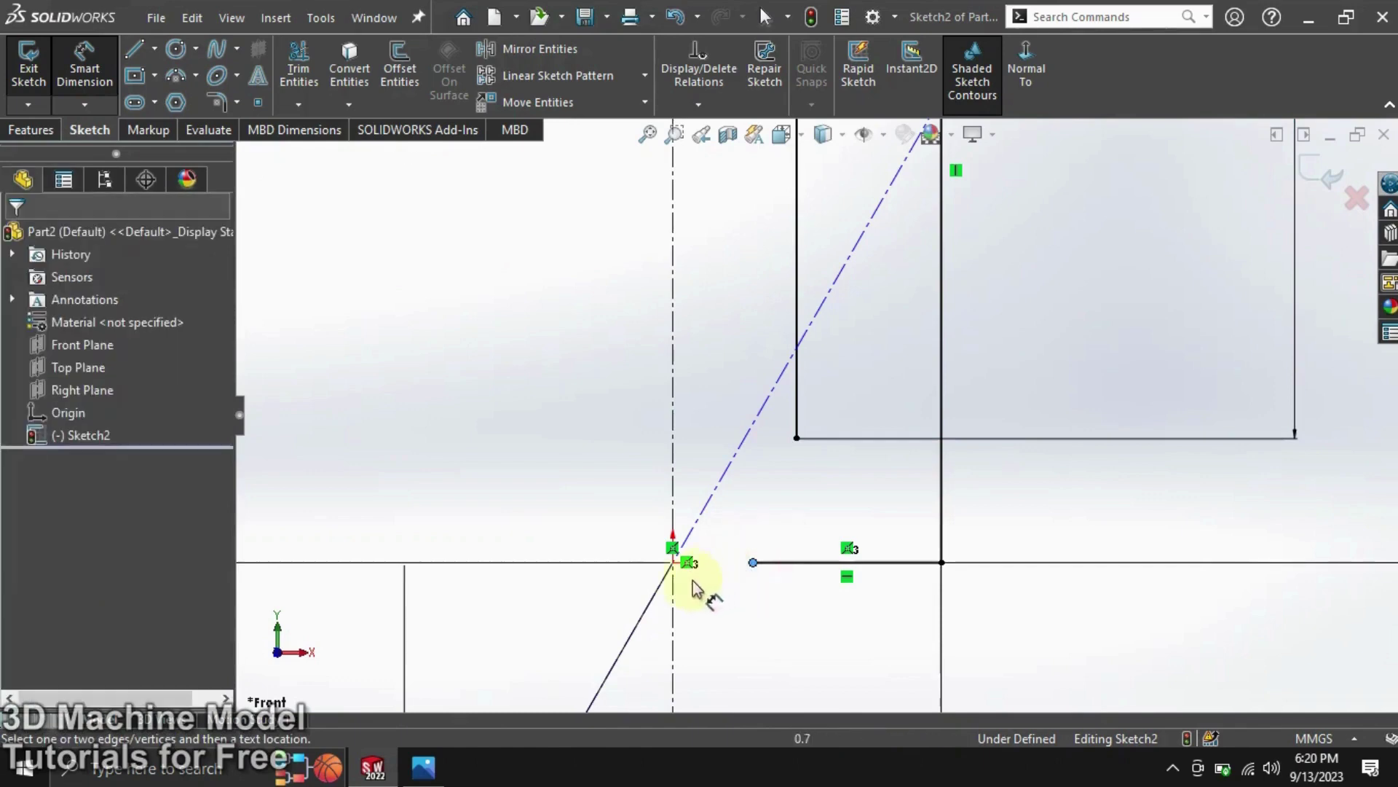
click(673, 562)
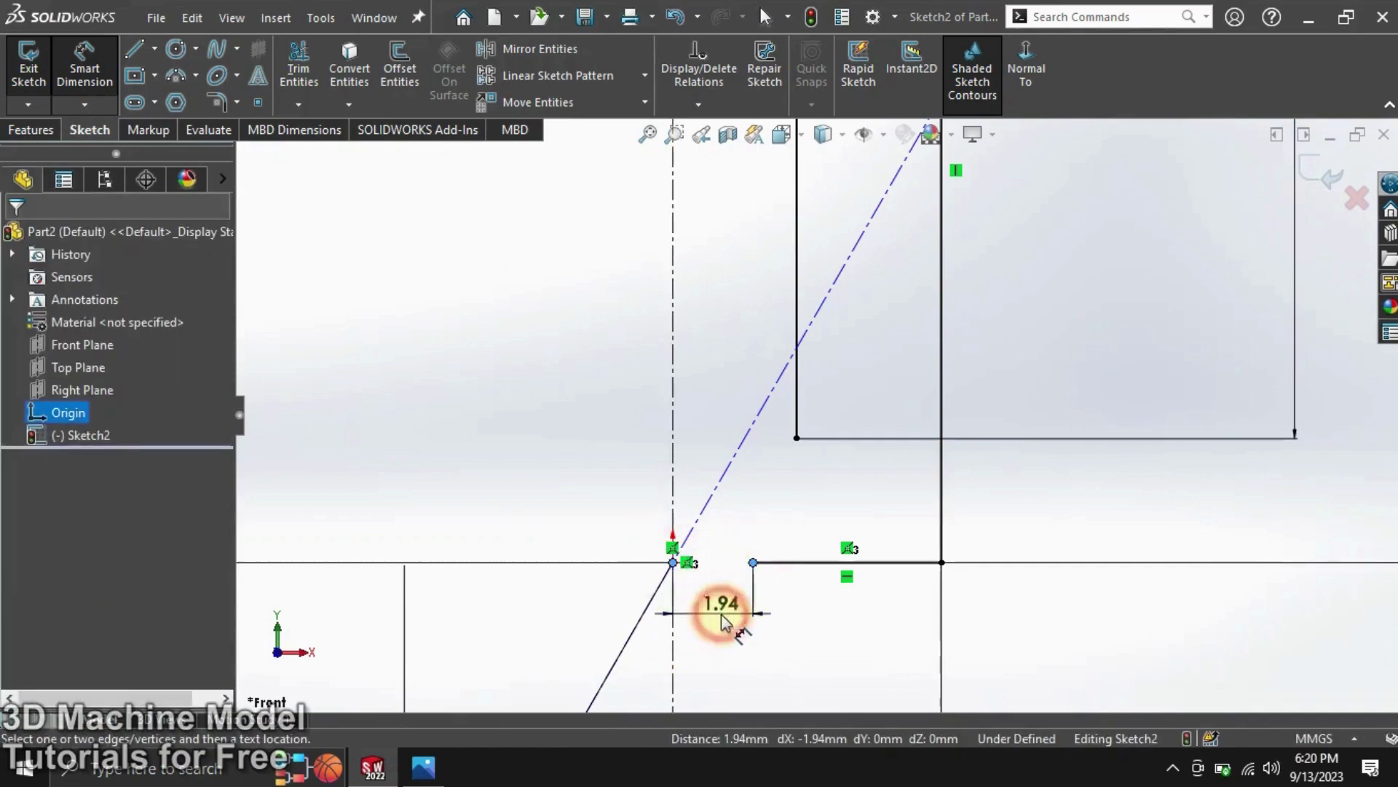
click(721, 619)
text(0.5)
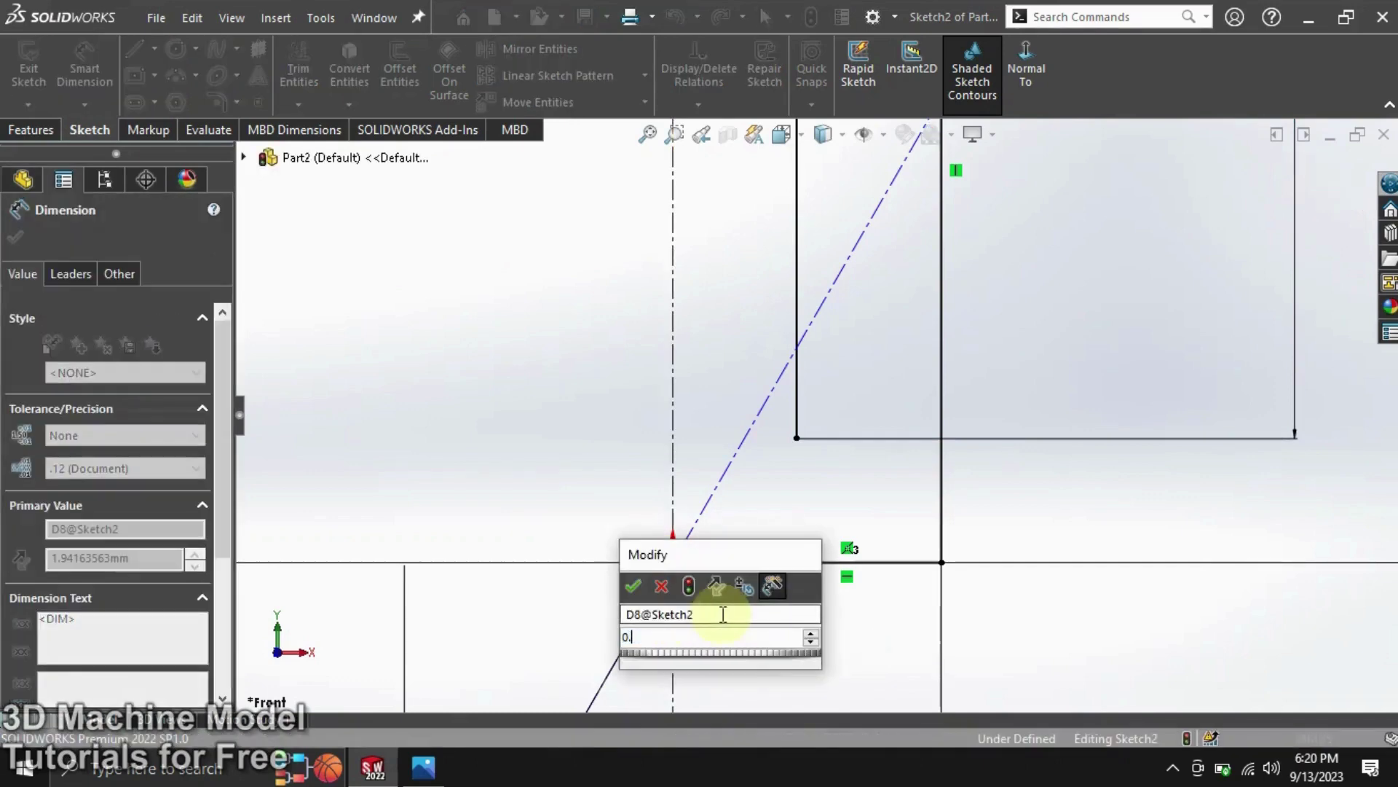
click(661, 586)
click(591, 593)
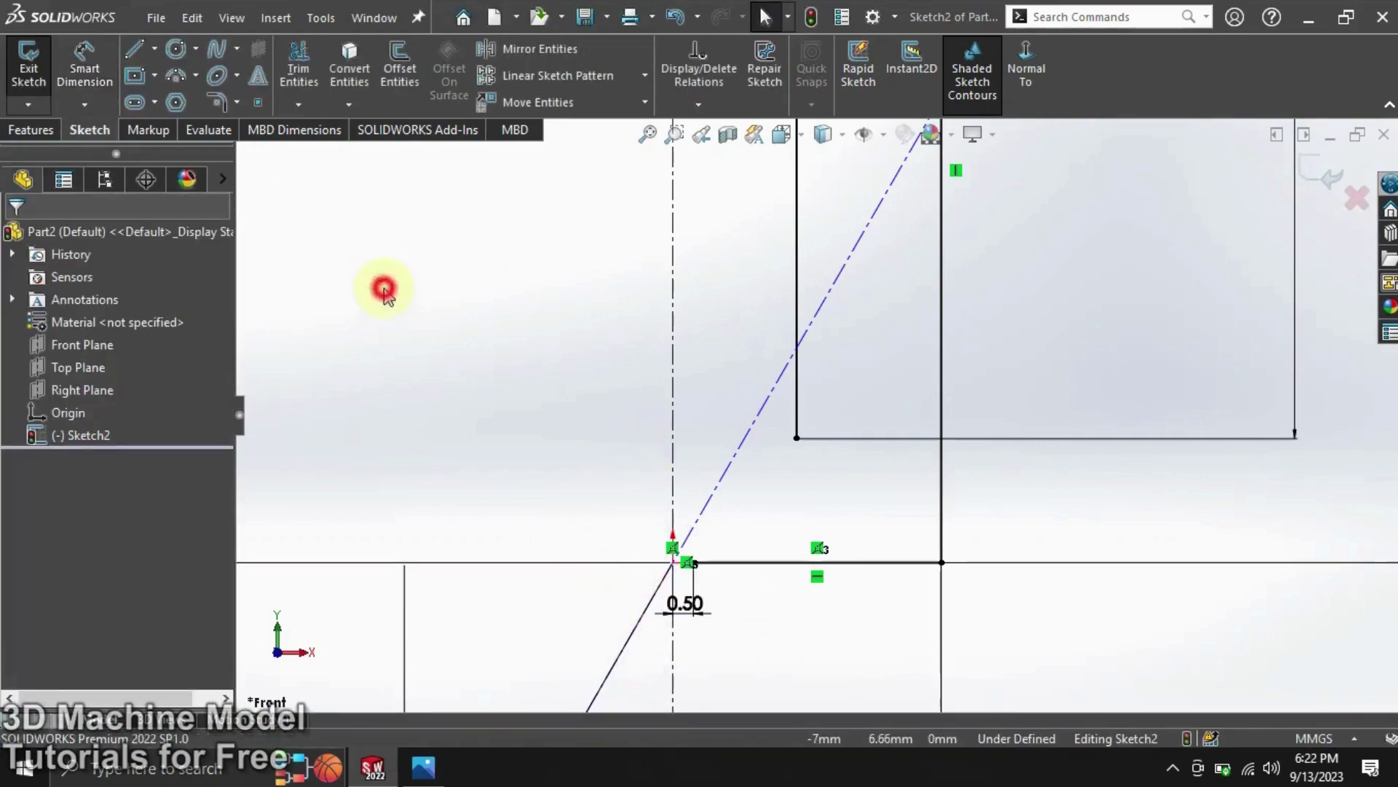
Close the profile with a slanted line and a short vertical line.
click(134, 49)
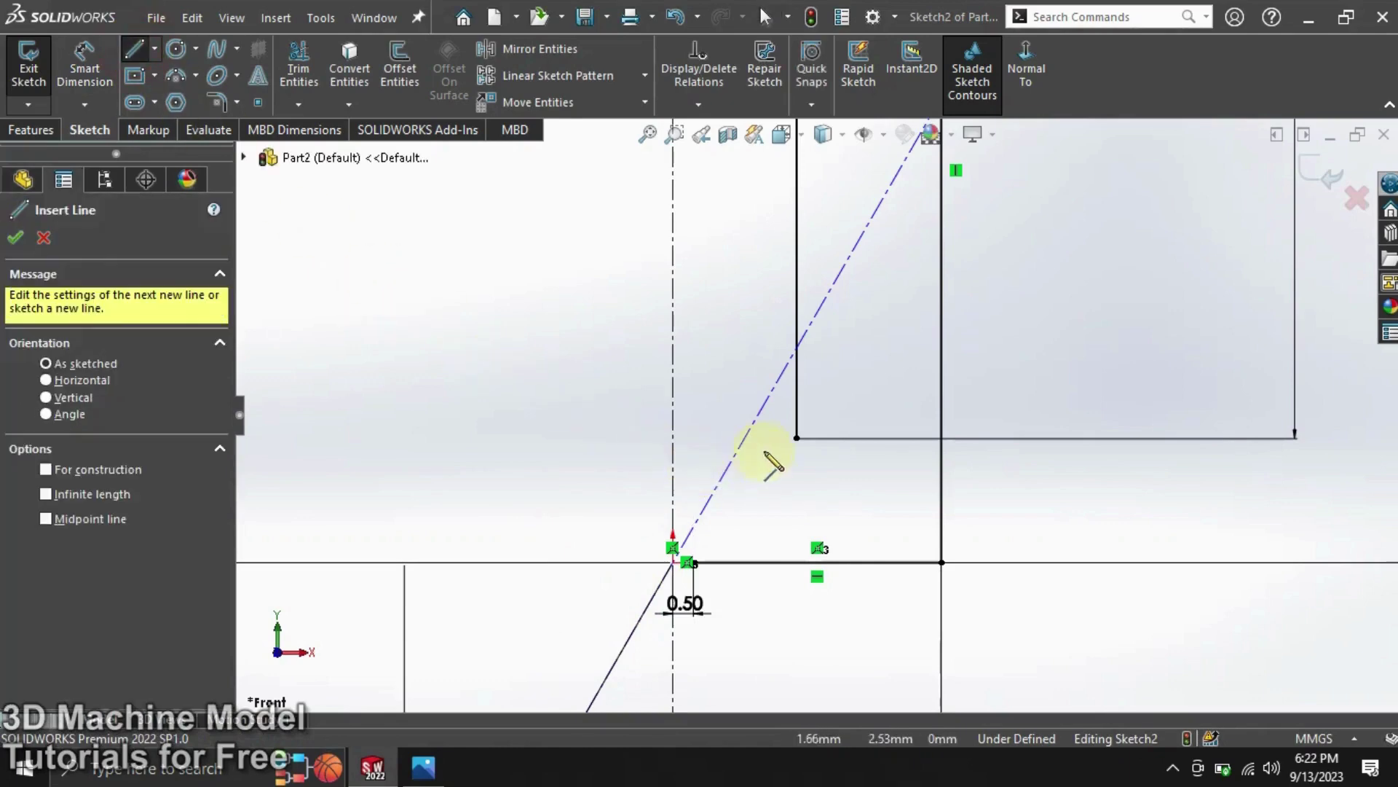
click(796, 438)
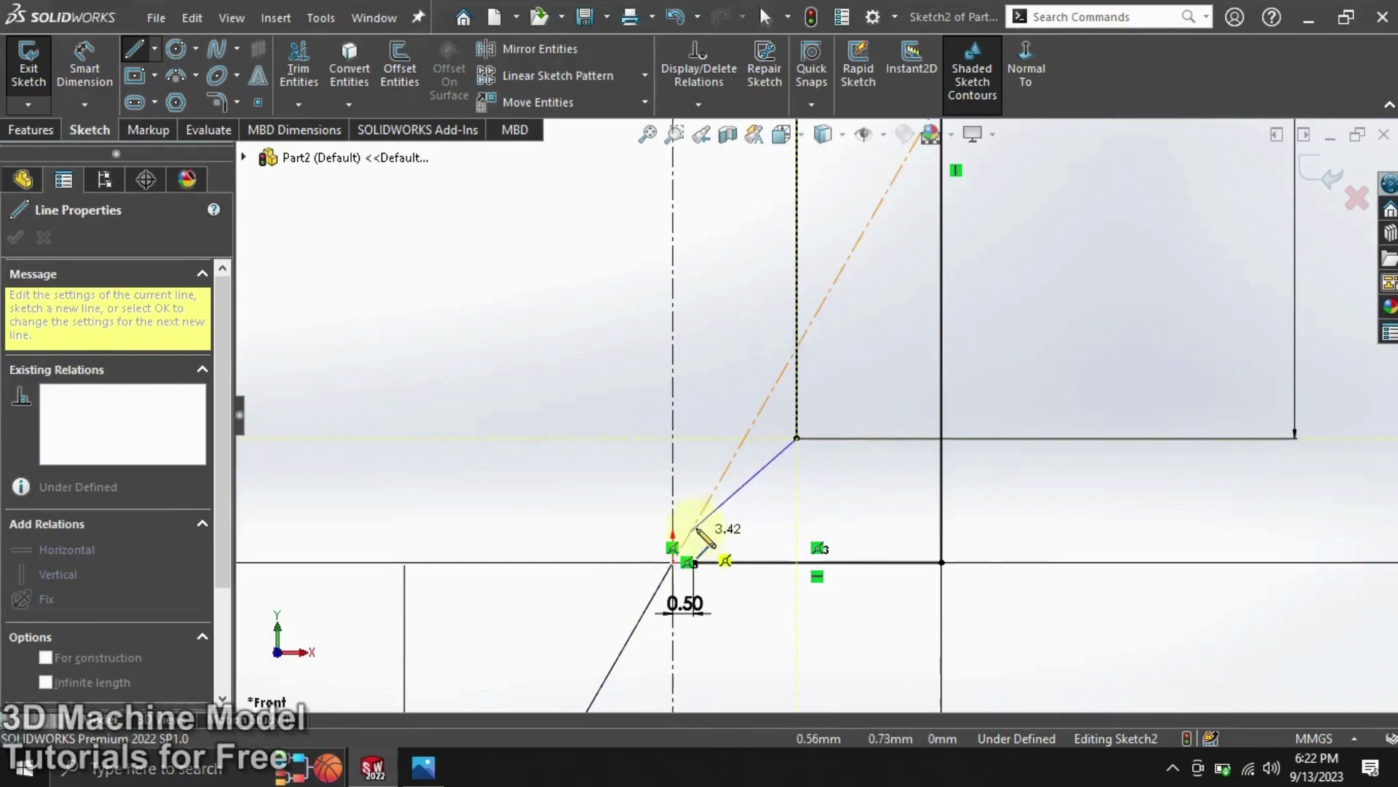
click(694, 525)
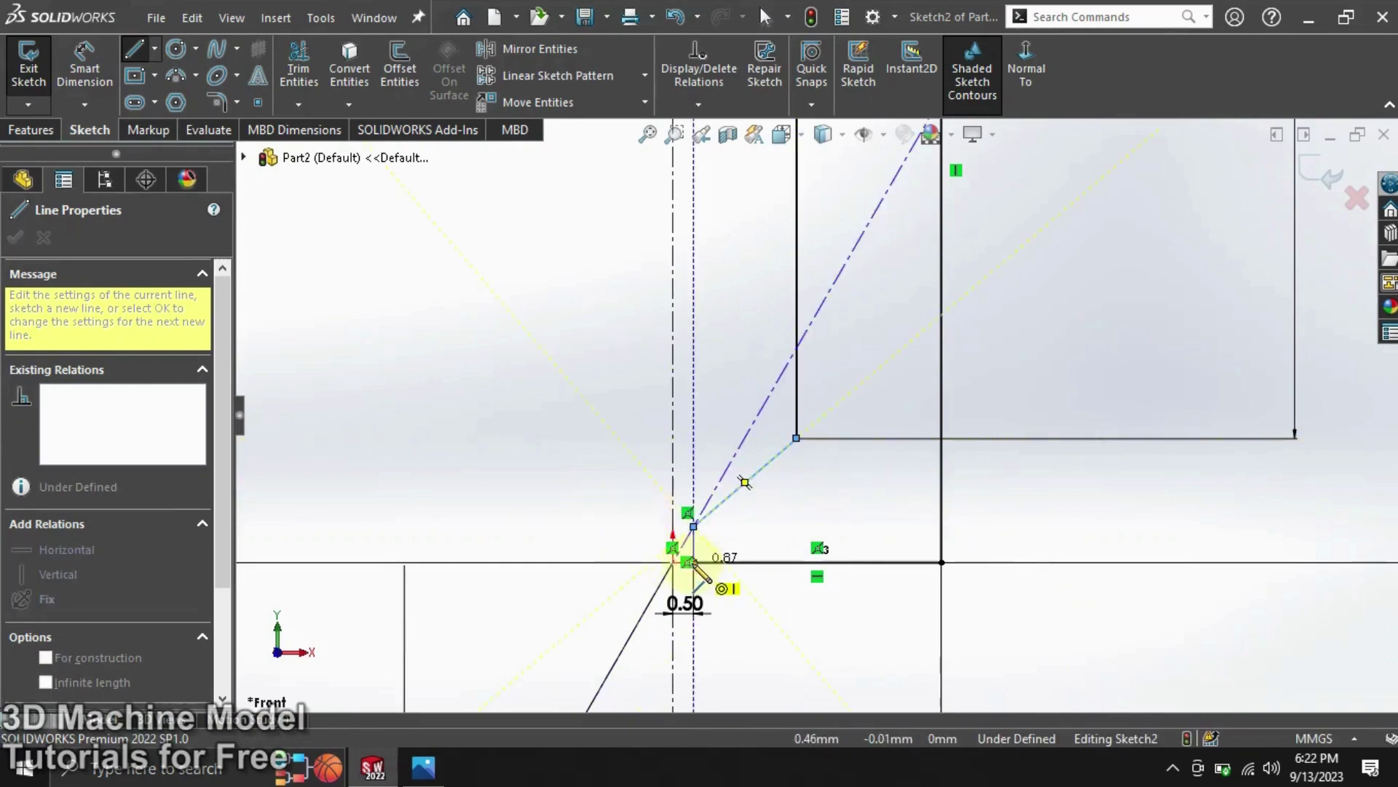
click(694, 561)
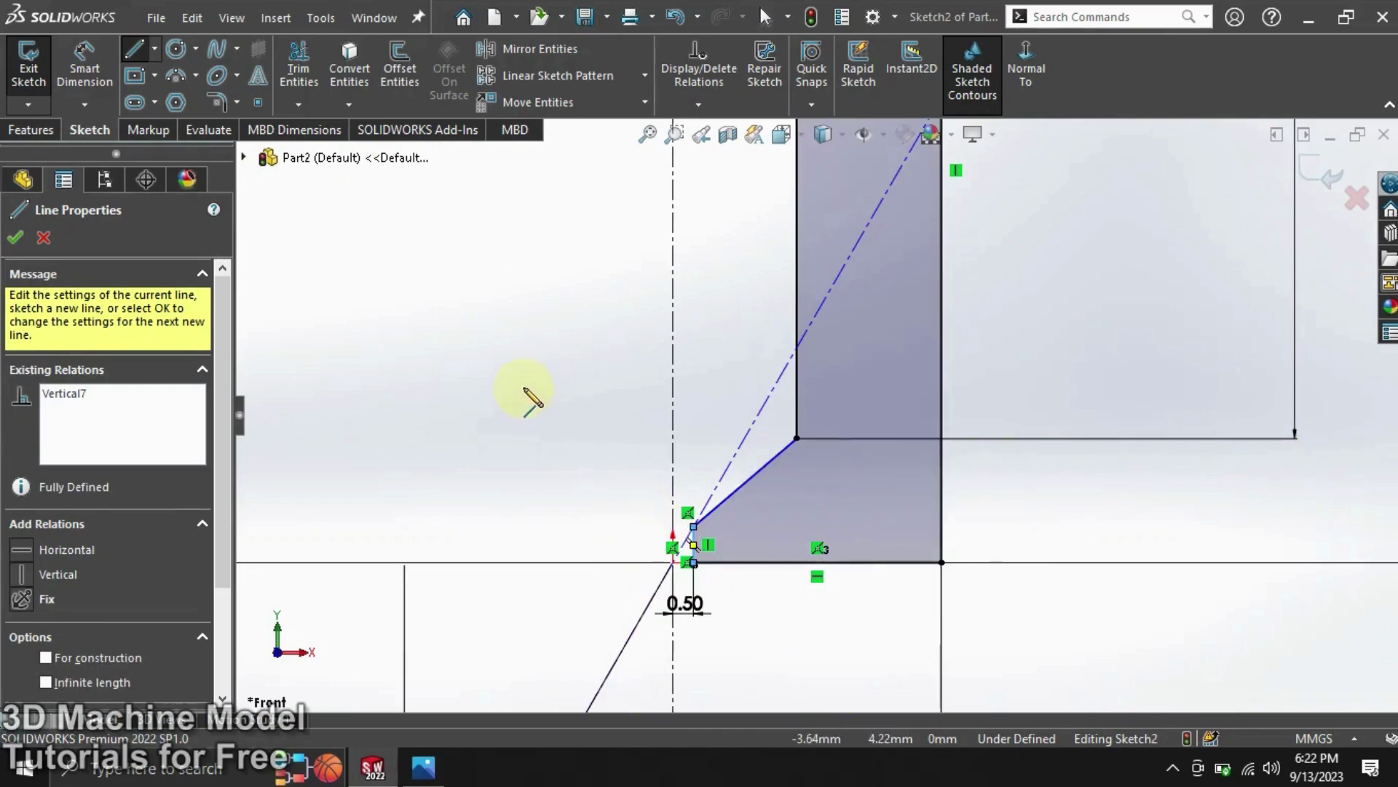
scroll(842, 400, up, 3)
scroll(908, 309, up, 3)
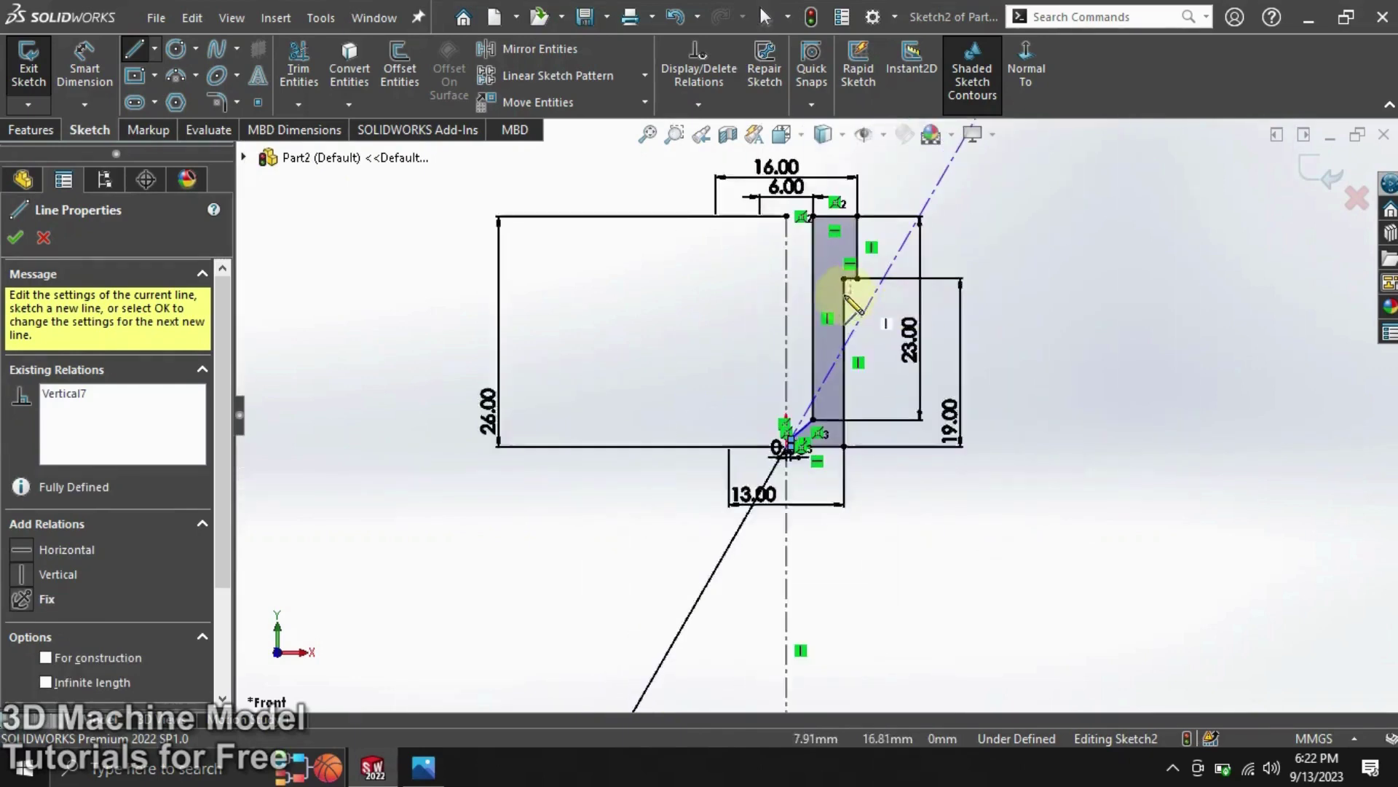
scroll(845, 284, down, 2)
key(z)
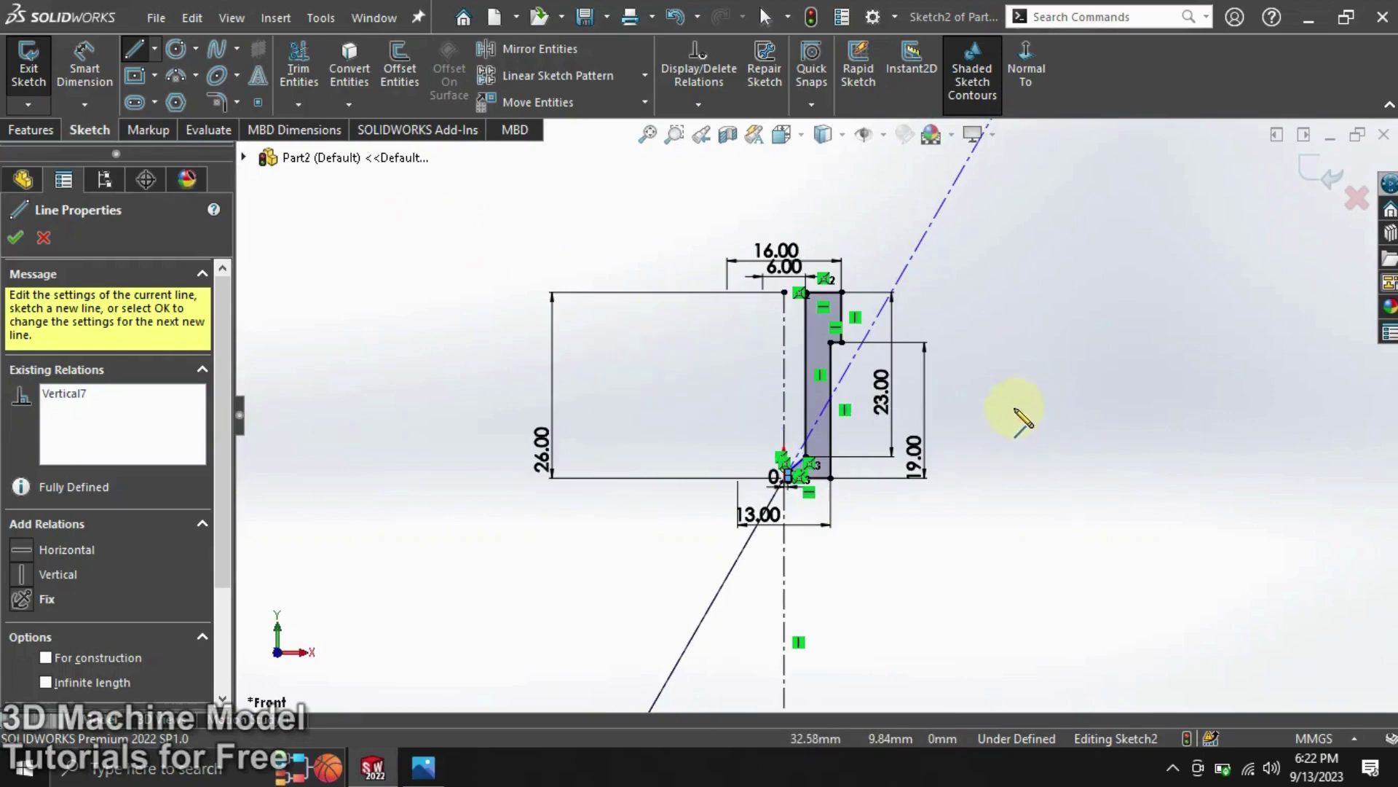
click(16, 238)
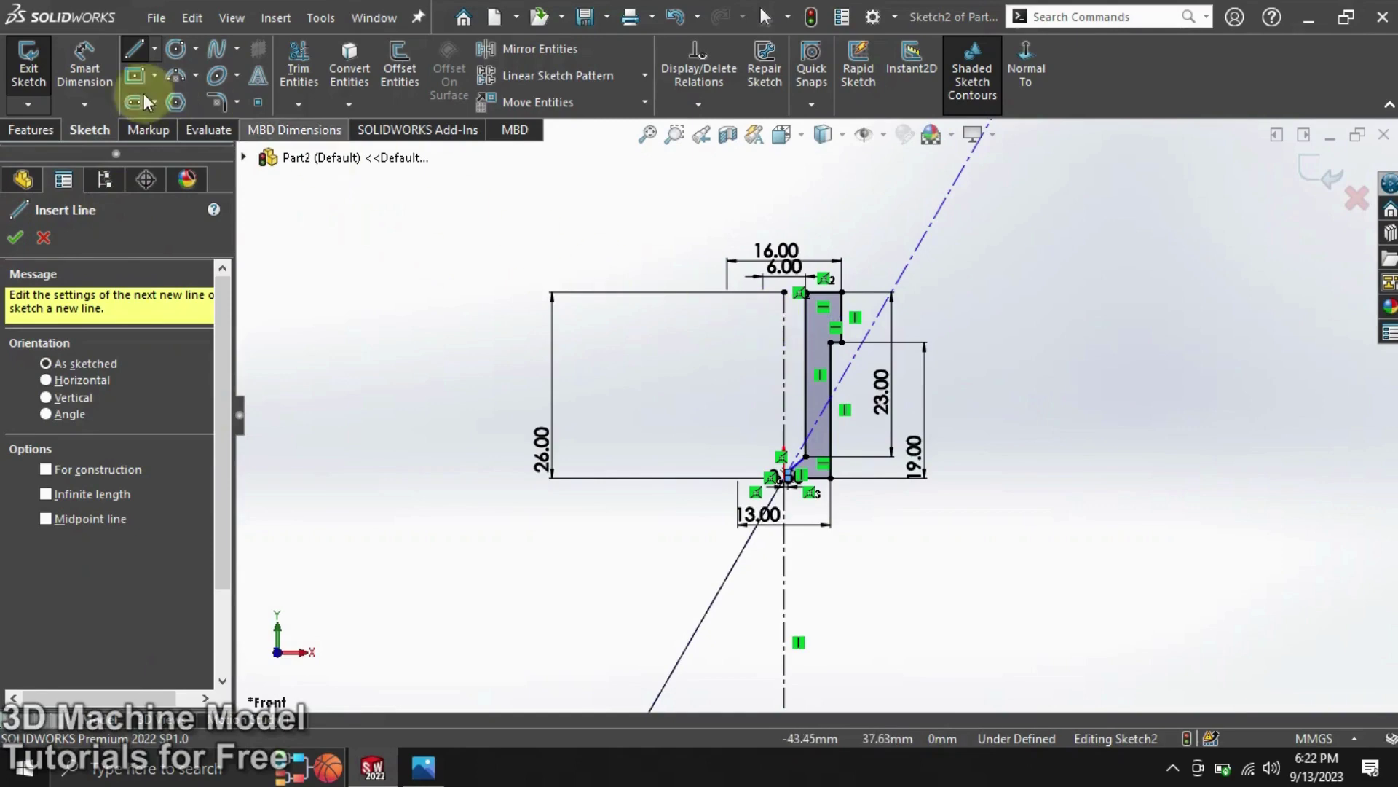
Exit the sketch and revolve the profile 360° about the centerline into a solid.
click(27, 64)
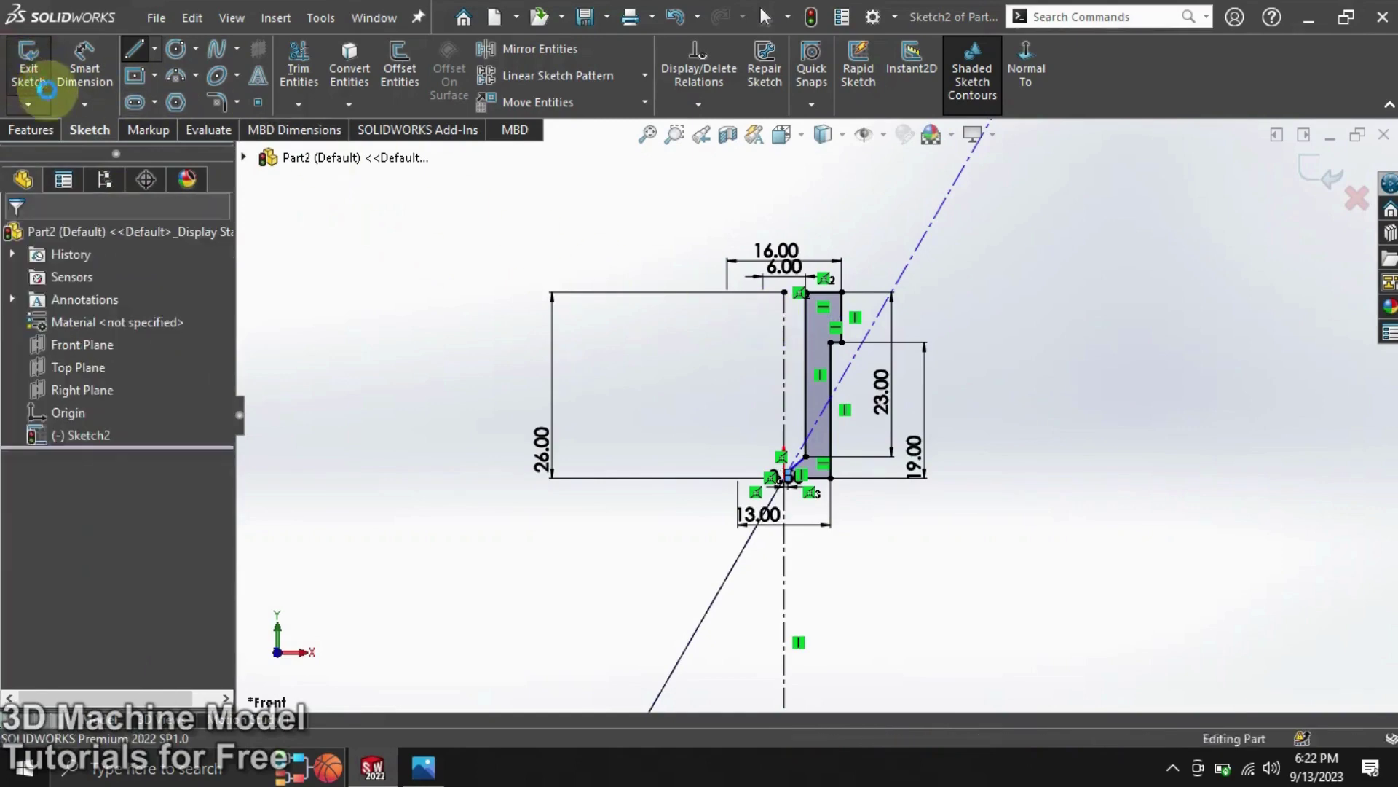
click(41, 128)
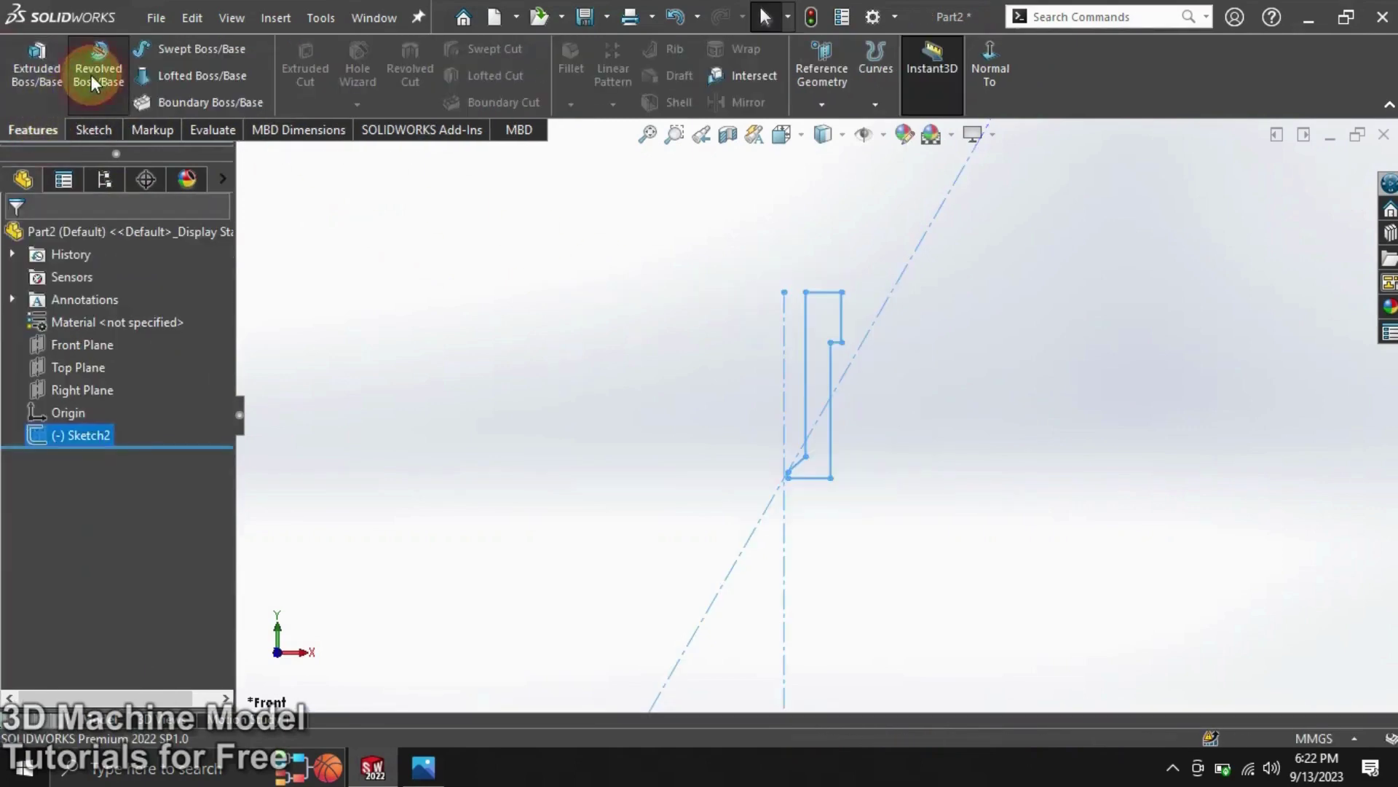
click(796, 402)
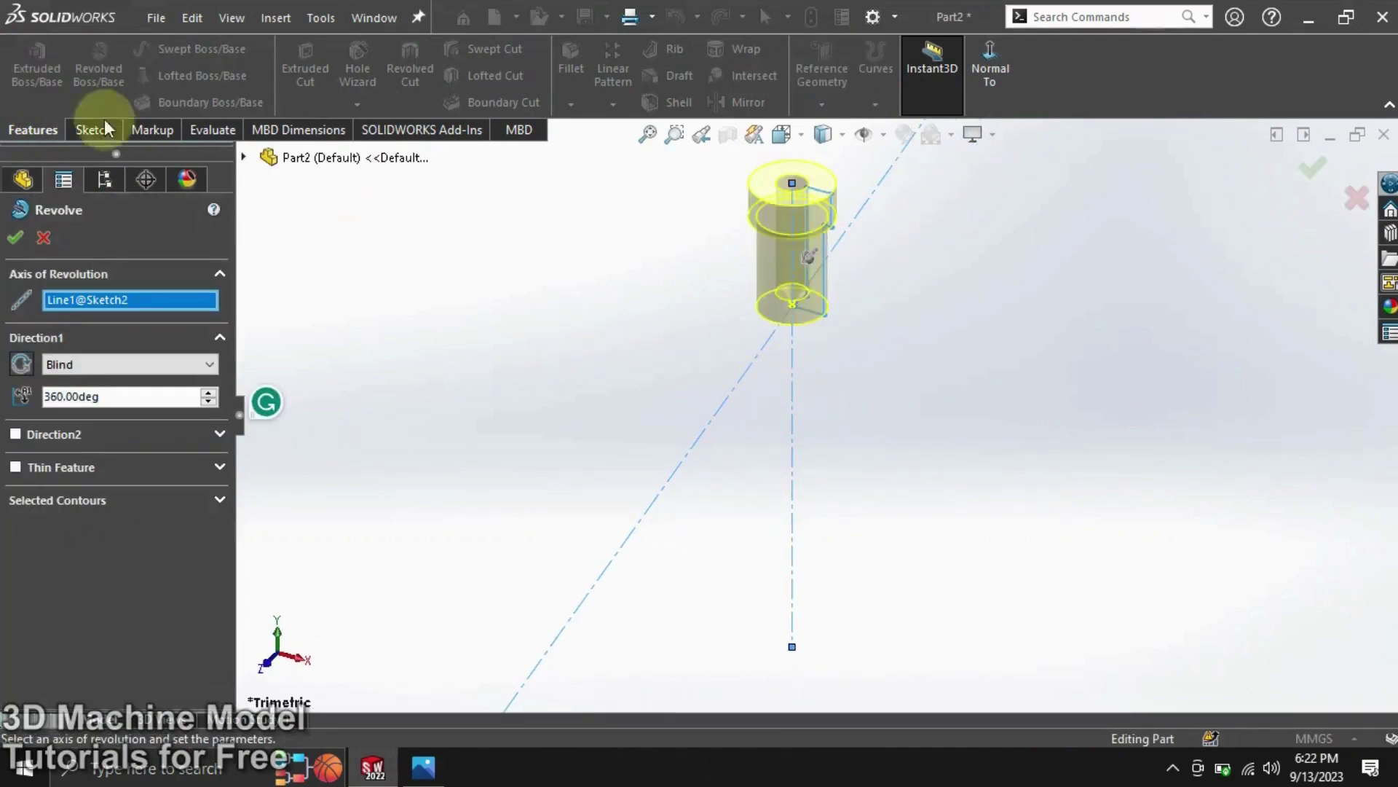
click(16, 236)
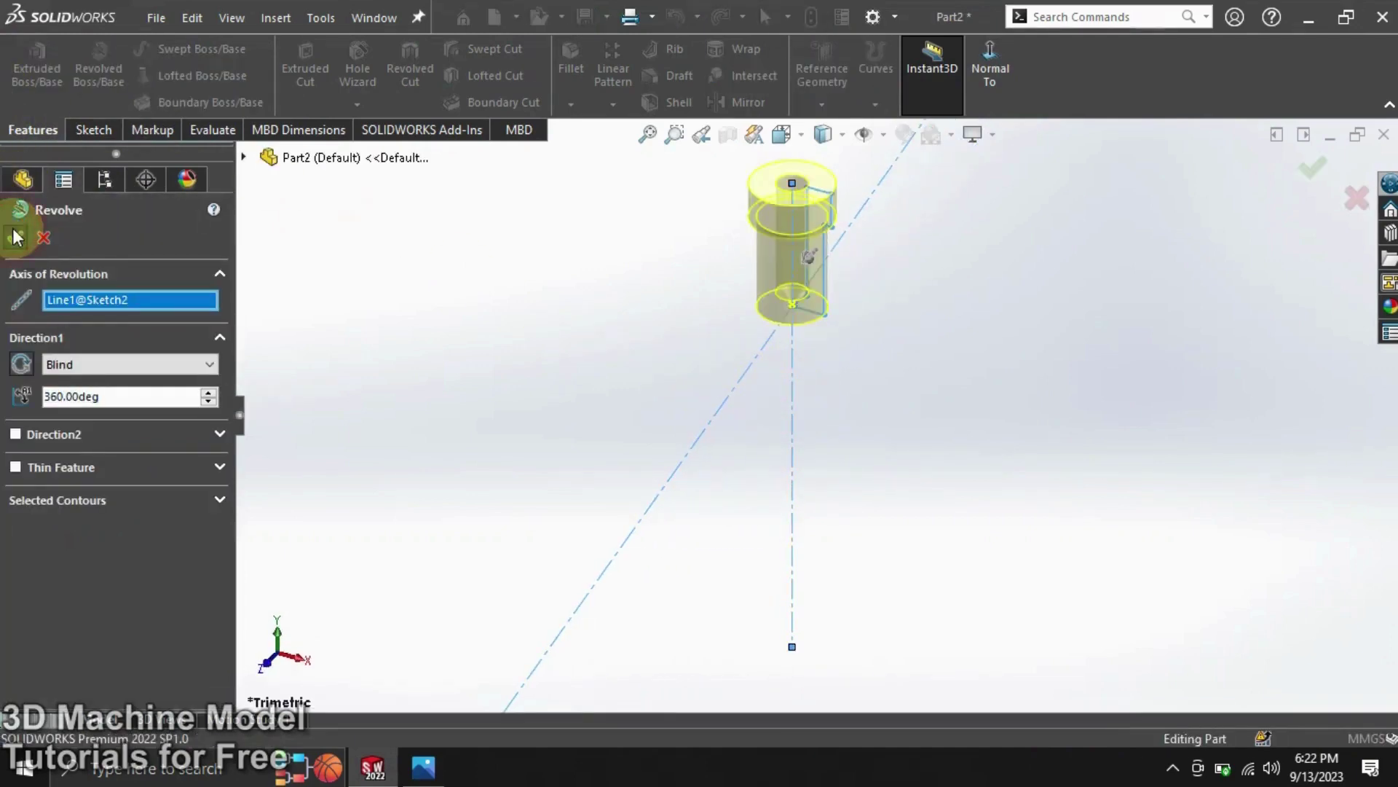
click(731, 264)
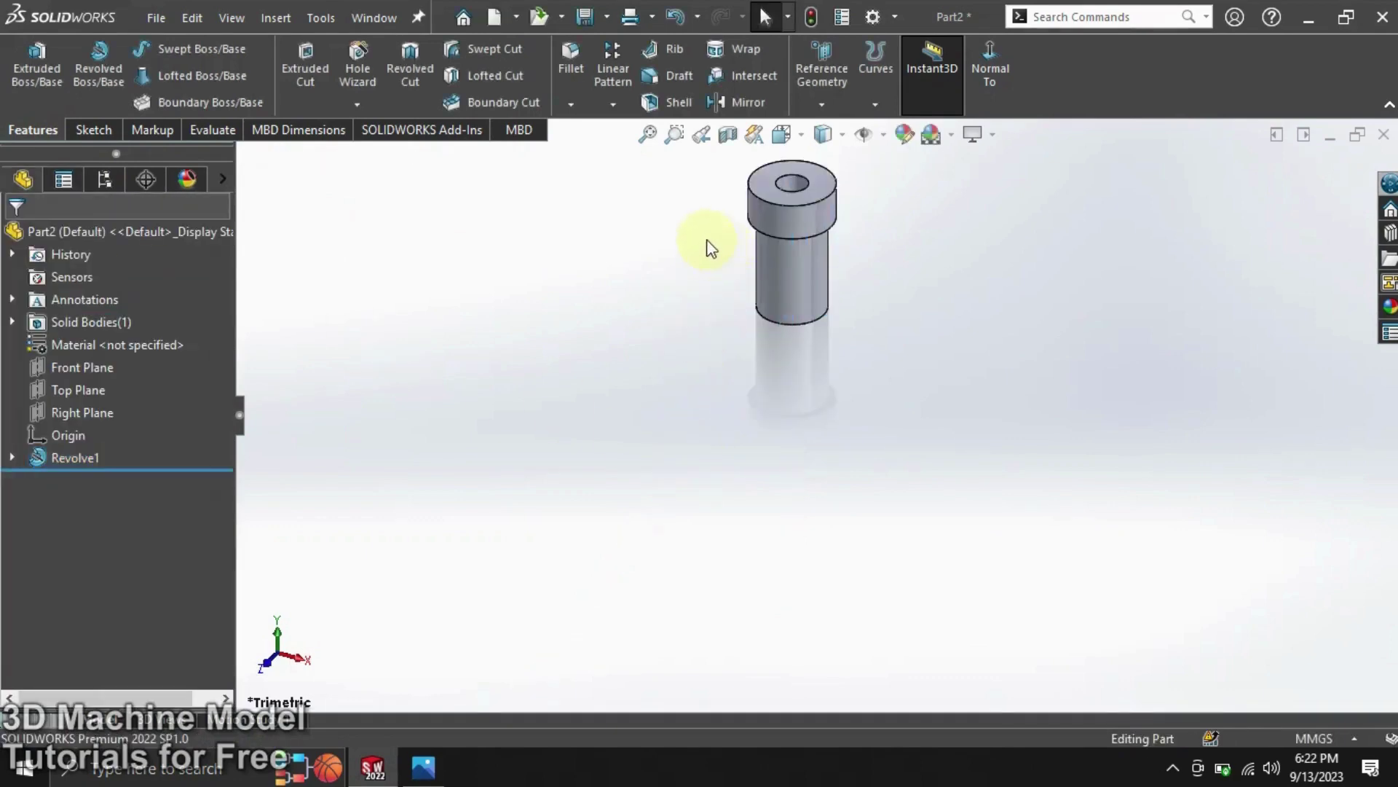
scroll(705, 243, down, 1)
scroll(728, 228, down, 1)
scroll(758, 277, down, 2)
Colour the part light orange and close the Appearances pane.
mouse_move(760, 280)
middle_down()
mouse_move(796, 328)
mouse_move(796, 500)
mouse_move(1008, 322)
mouse_move(843, 337)
mouse_move(765, 408)
mouse_move(781, 407)
mouse_move(736, 253)
middle_up()
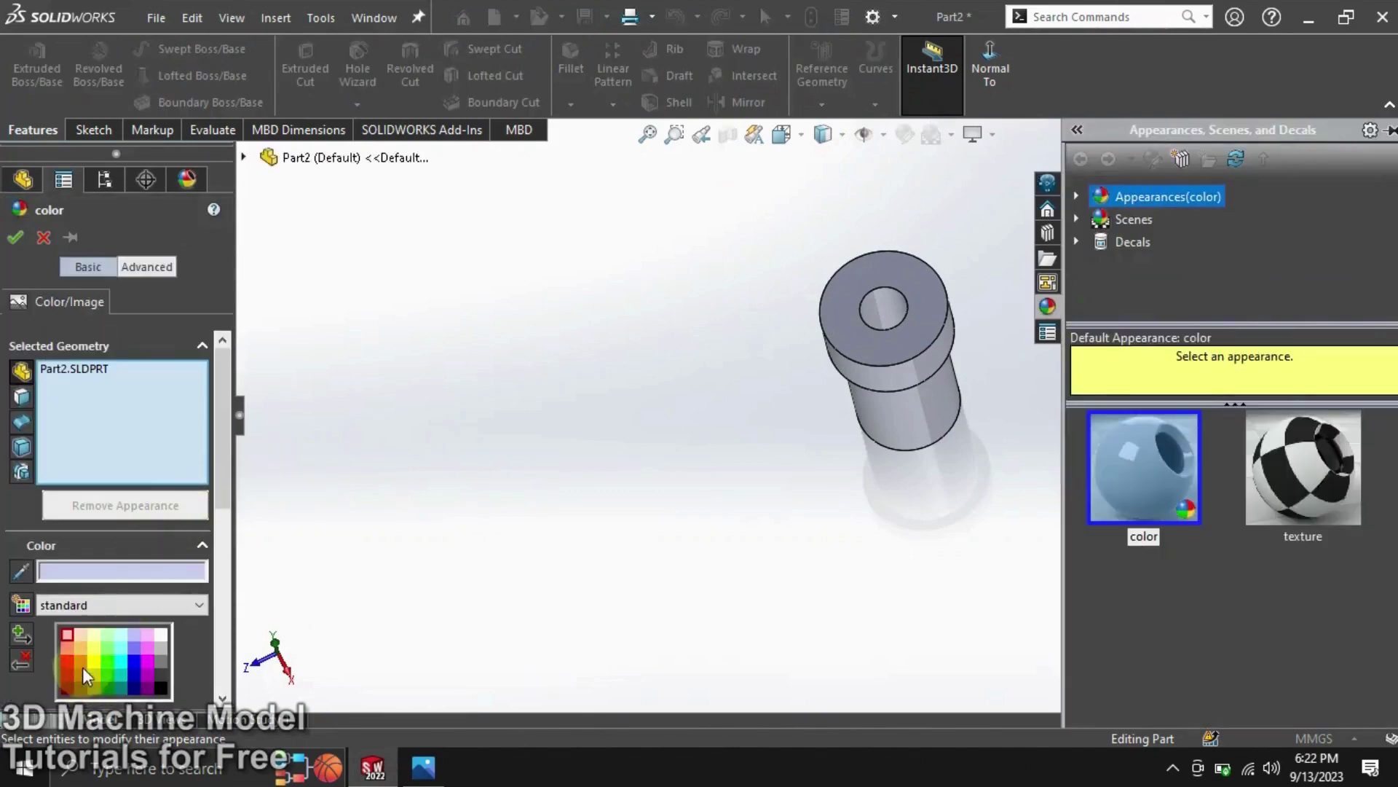
click(77, 646)
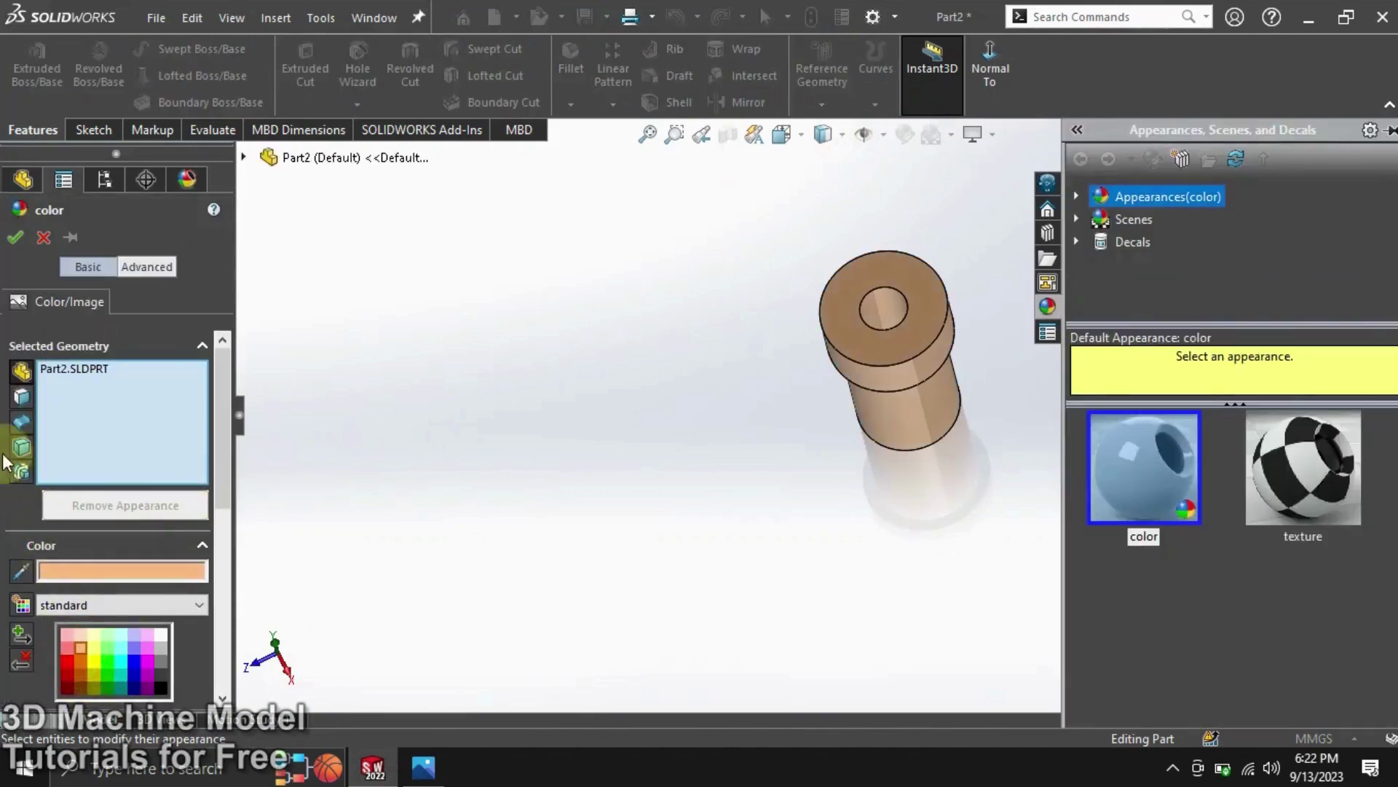
click(11, 241)
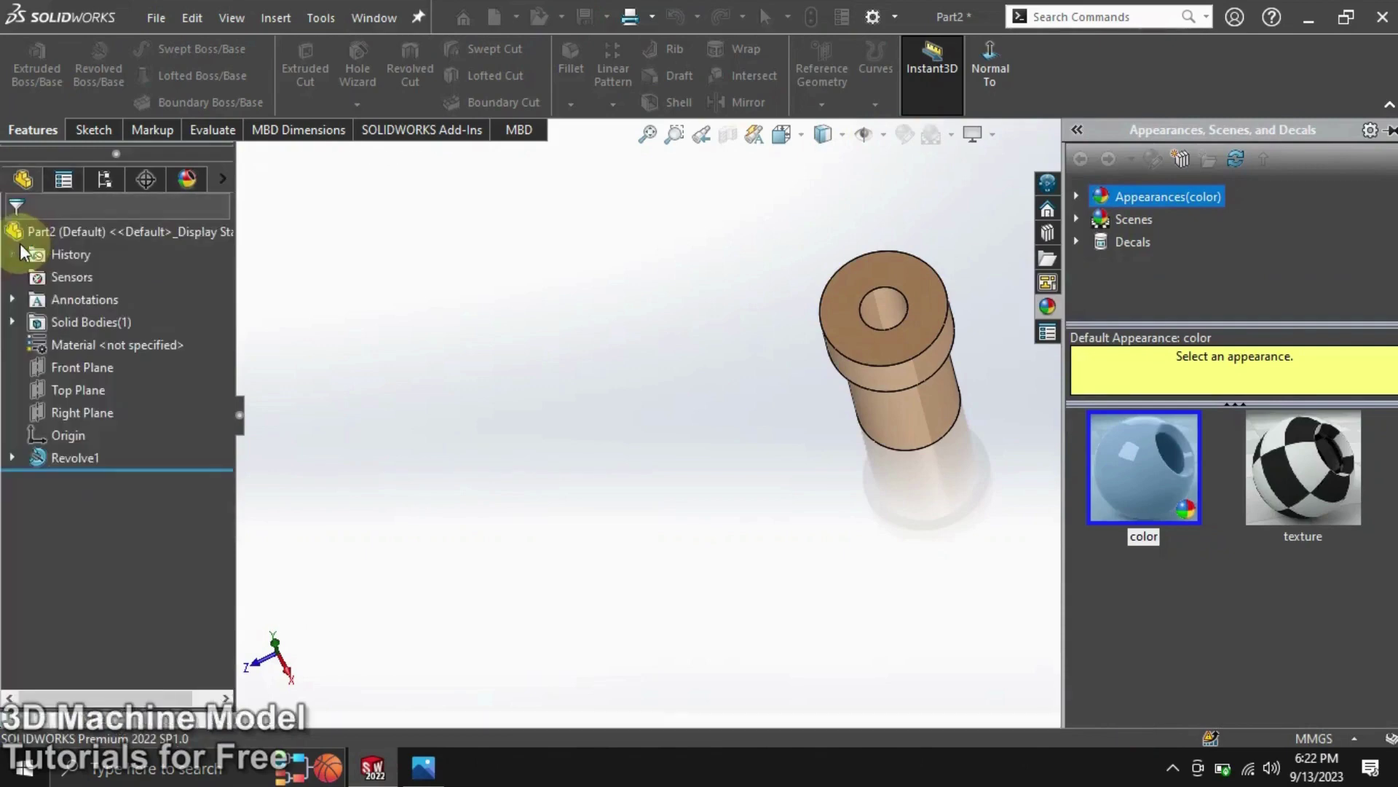
click(666, 362)
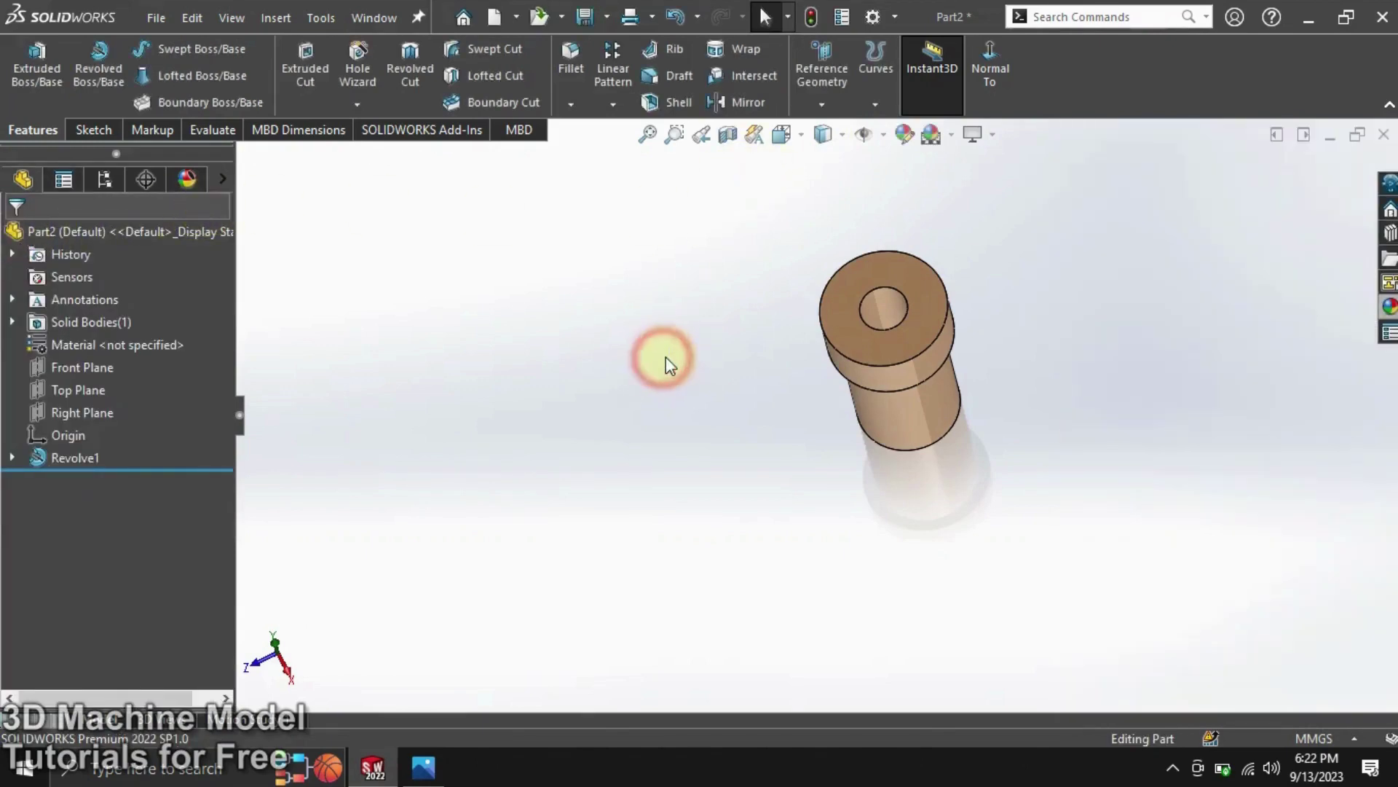
mouse_move(669, 369)
middle_down()
mouse_move(683, 409)
mouse_move(662, 465)
mouse_move(680, 371)
middle_up()
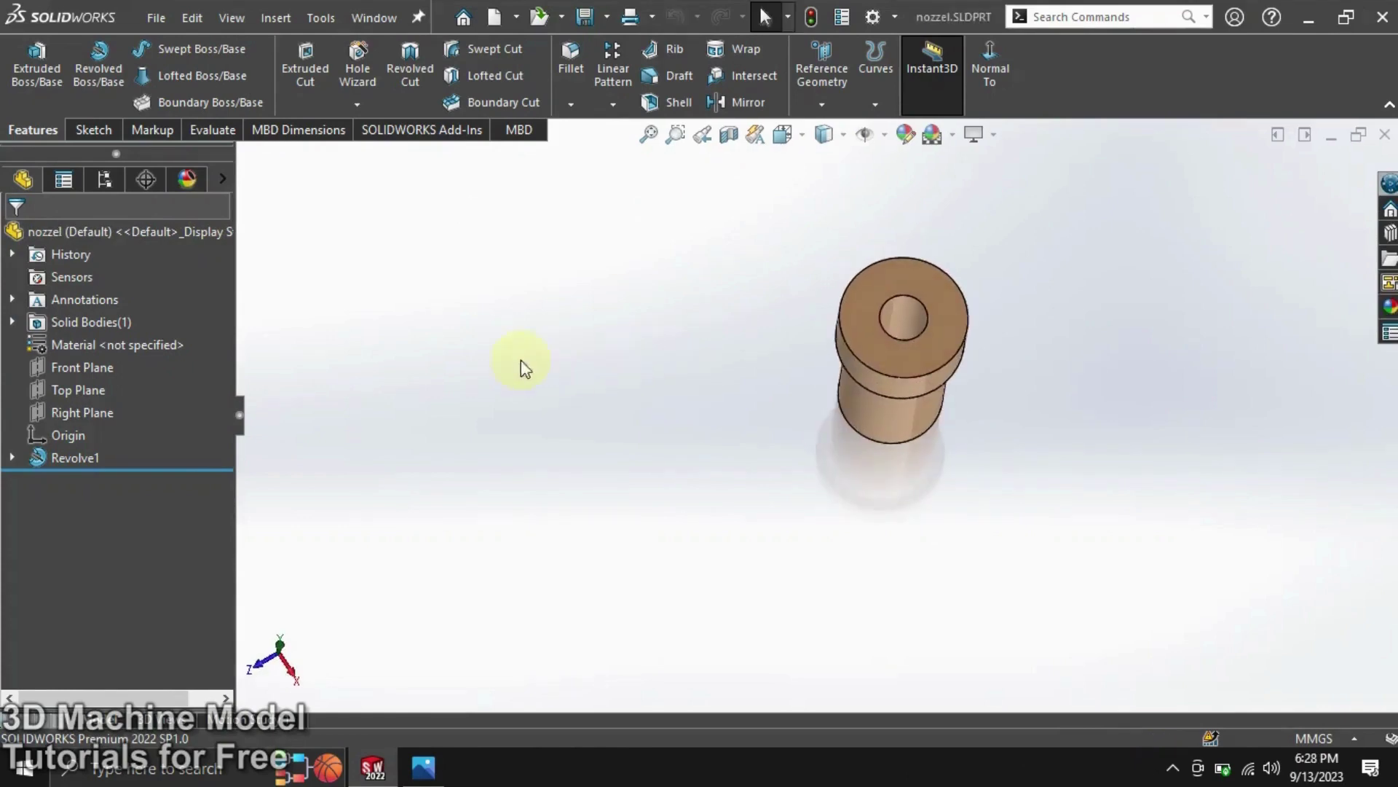
Show a section view along the Front Plane, then start a new sketch on it.
click(70, 368)
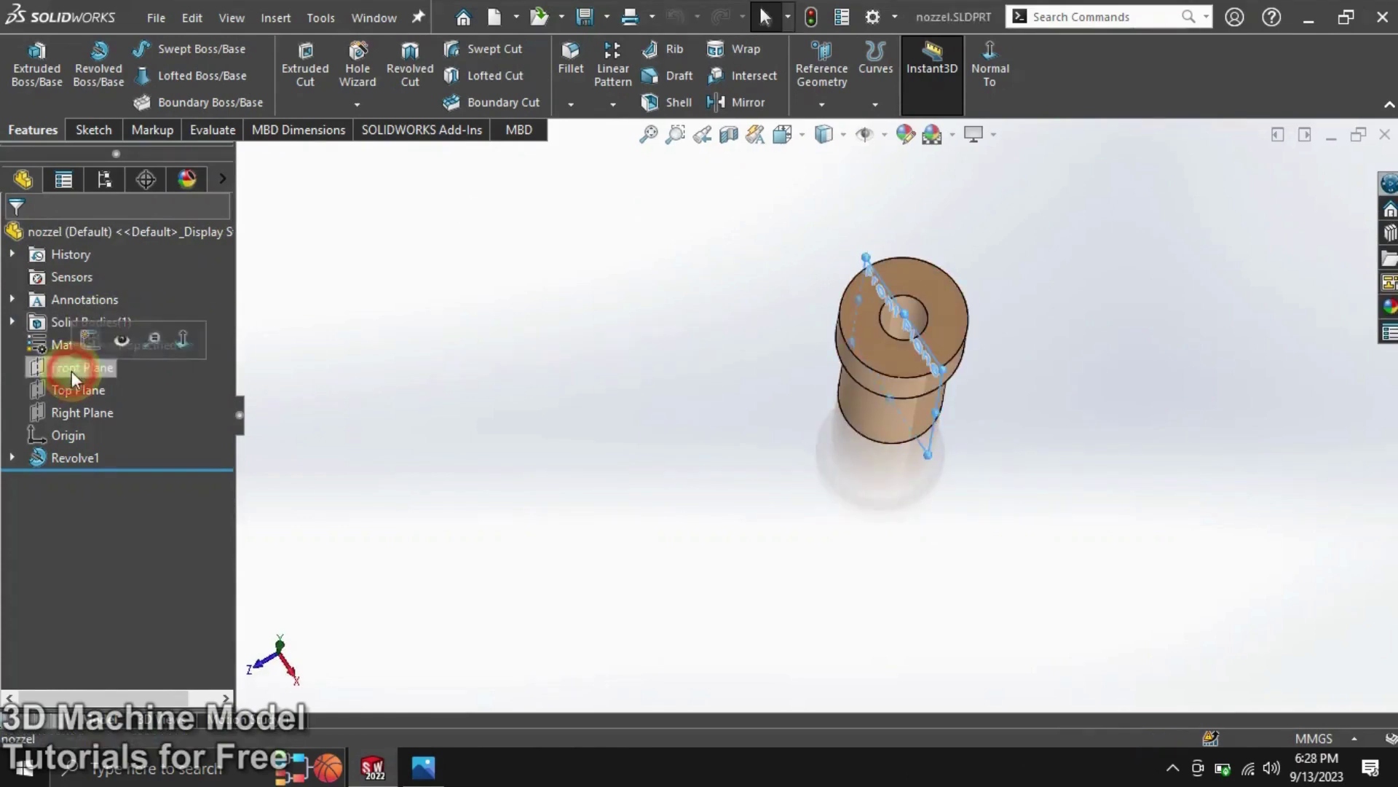
click(737, 140)
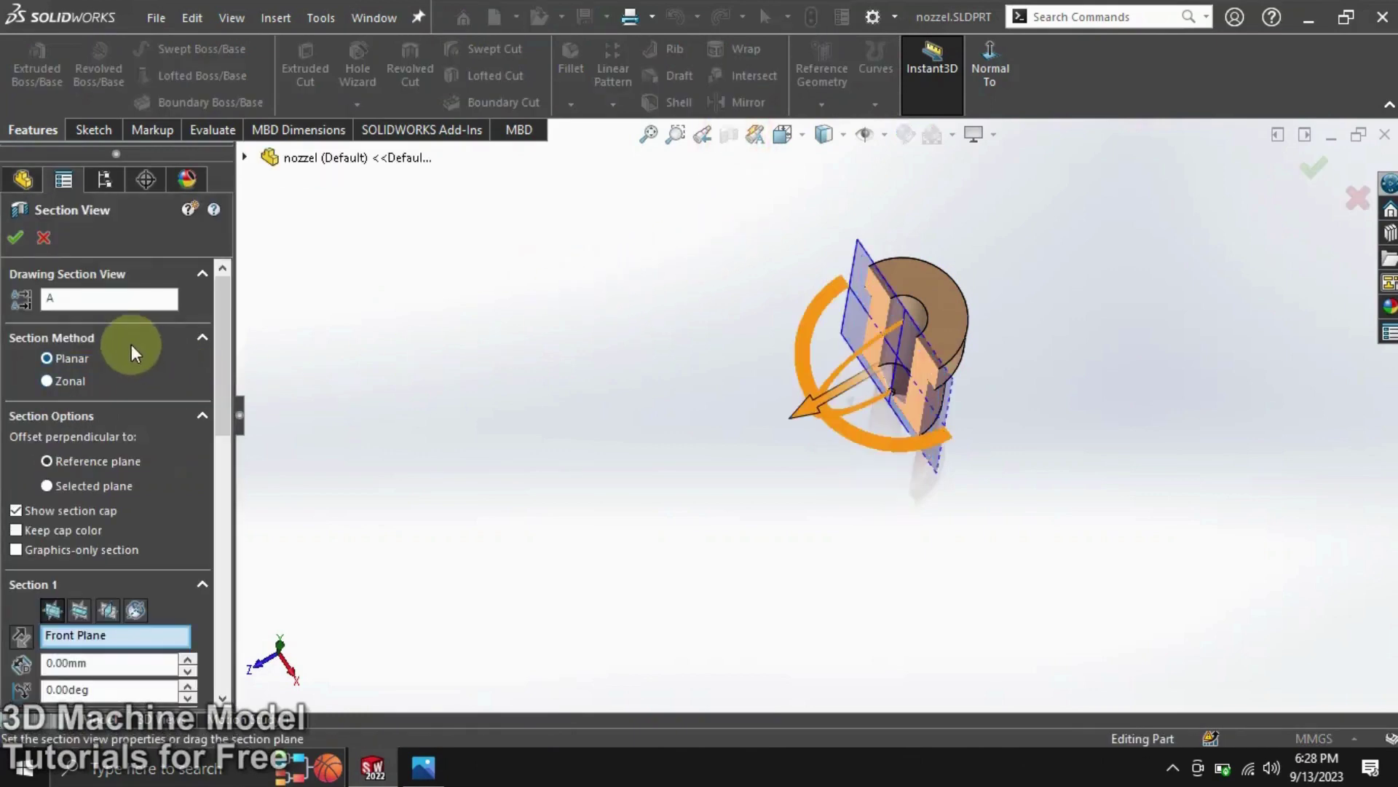
click(13, 239)
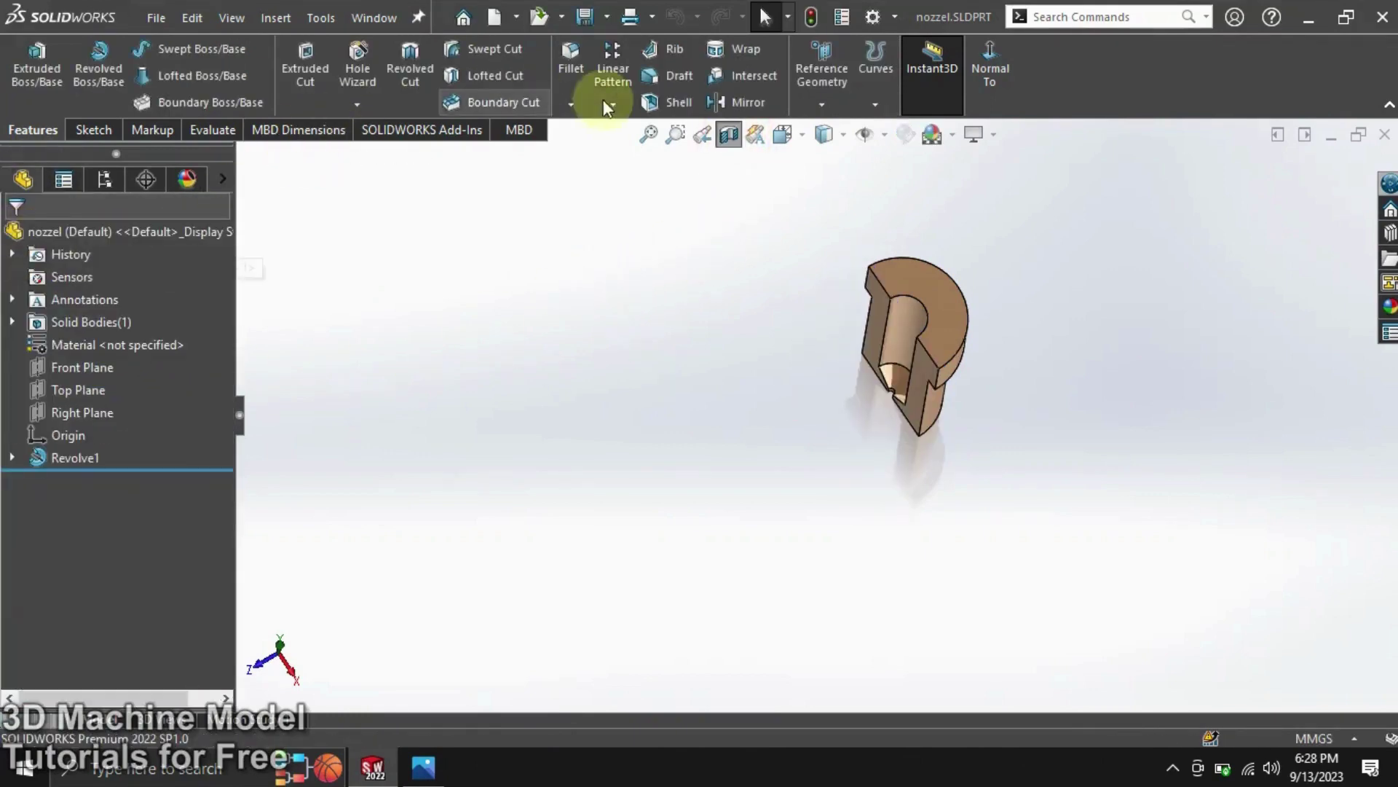
click(73, 368)
click(97, 333)
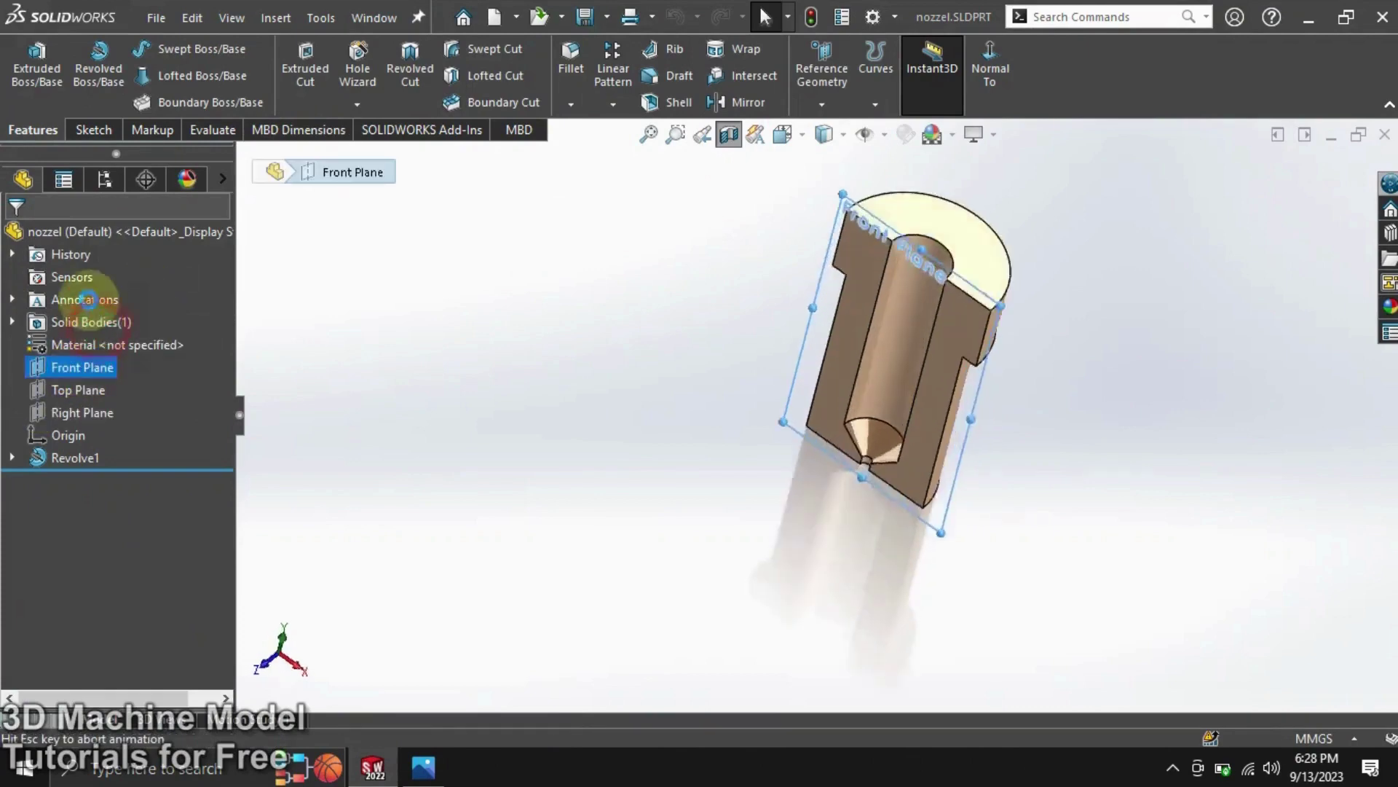
click(522, 281)
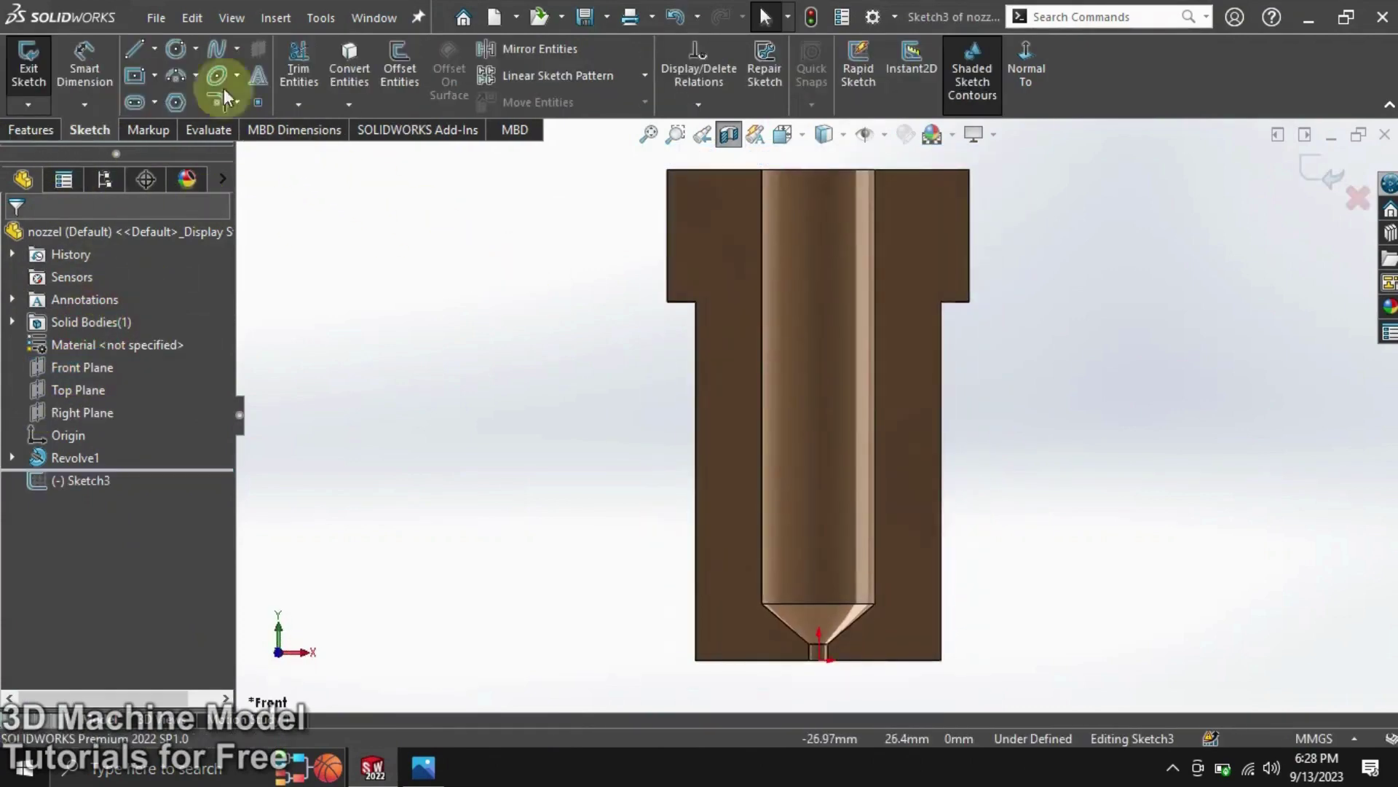
Draw a short vertical line down from the nozzle's top edge and dimension it 2 mm.
click(133, 48)
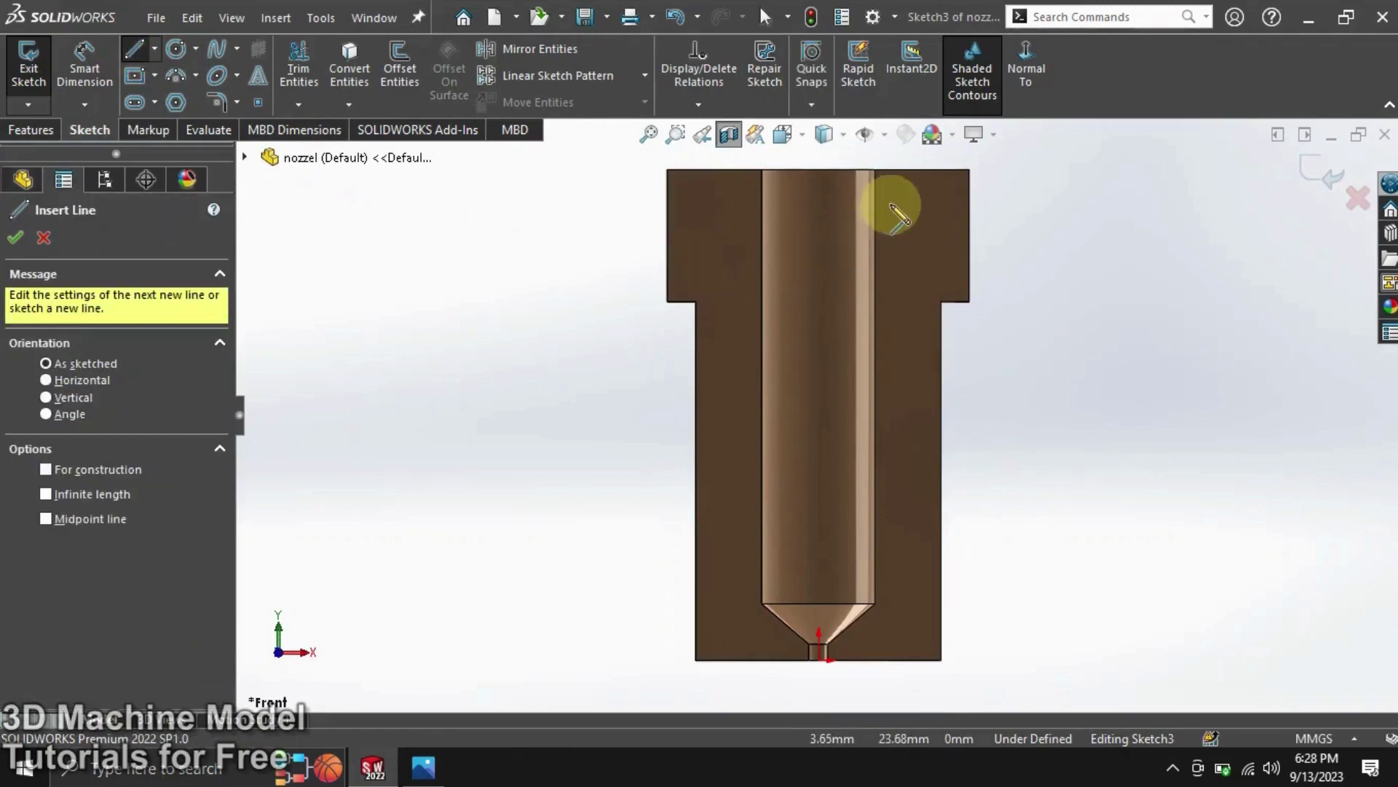
click(921, 172)
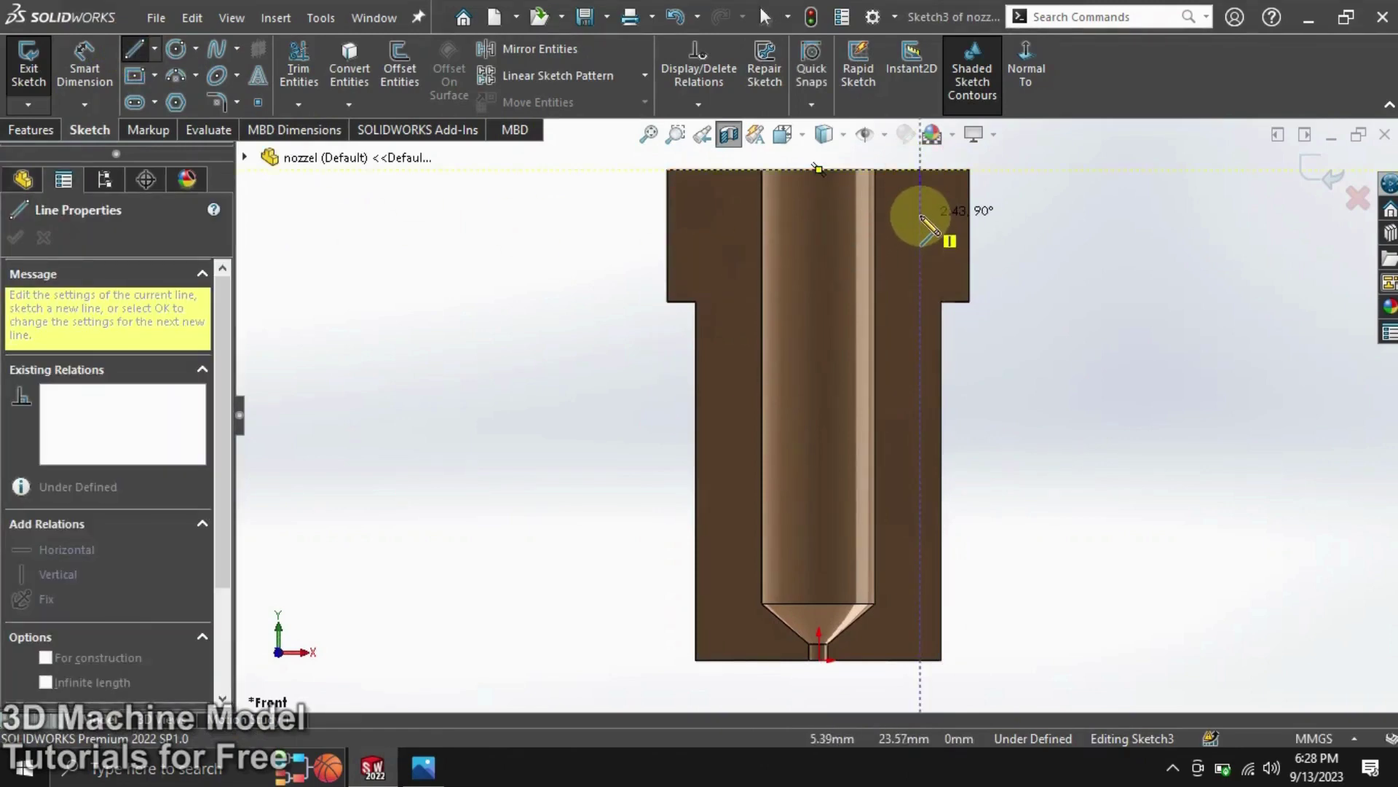
click(921, 215)
click(91, 58)
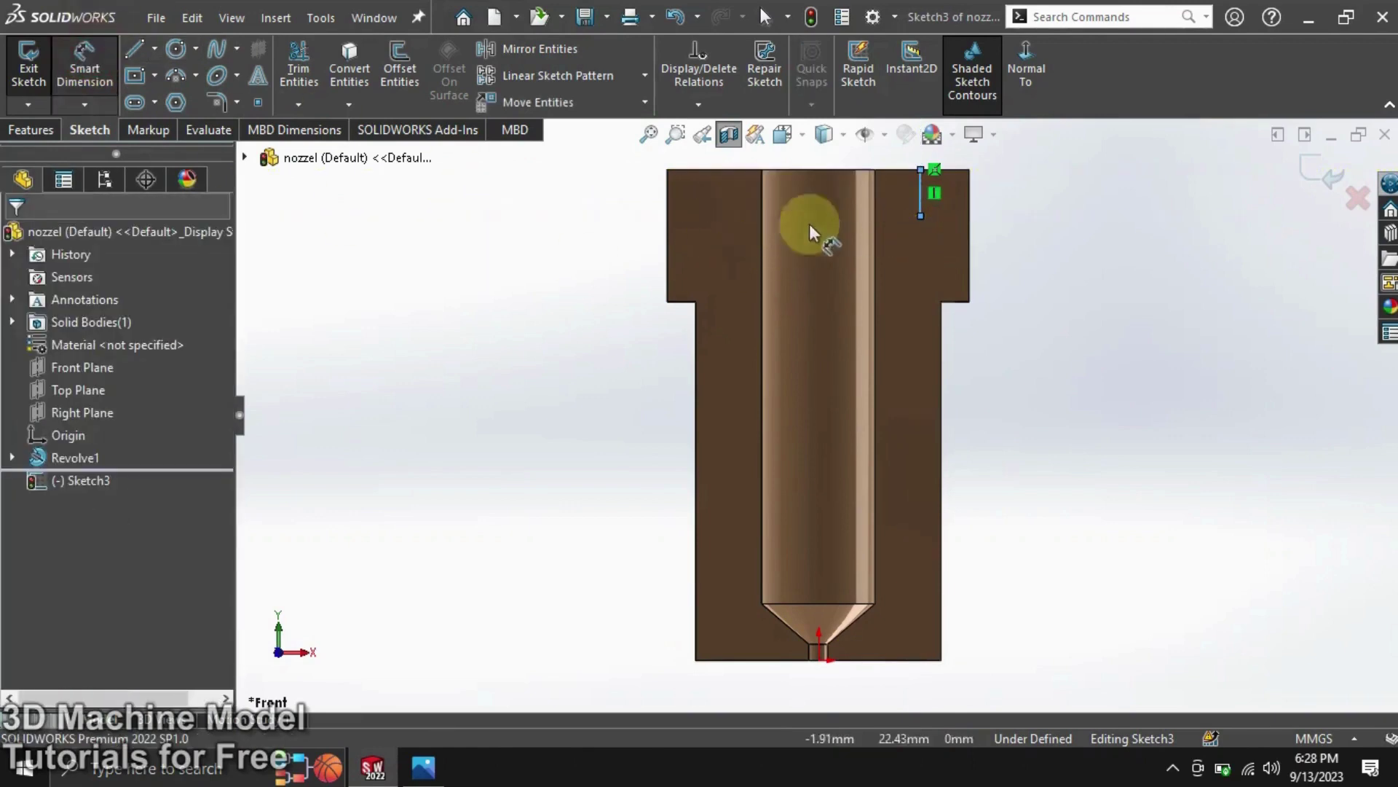
click(921, 190)
click(1020, 223)
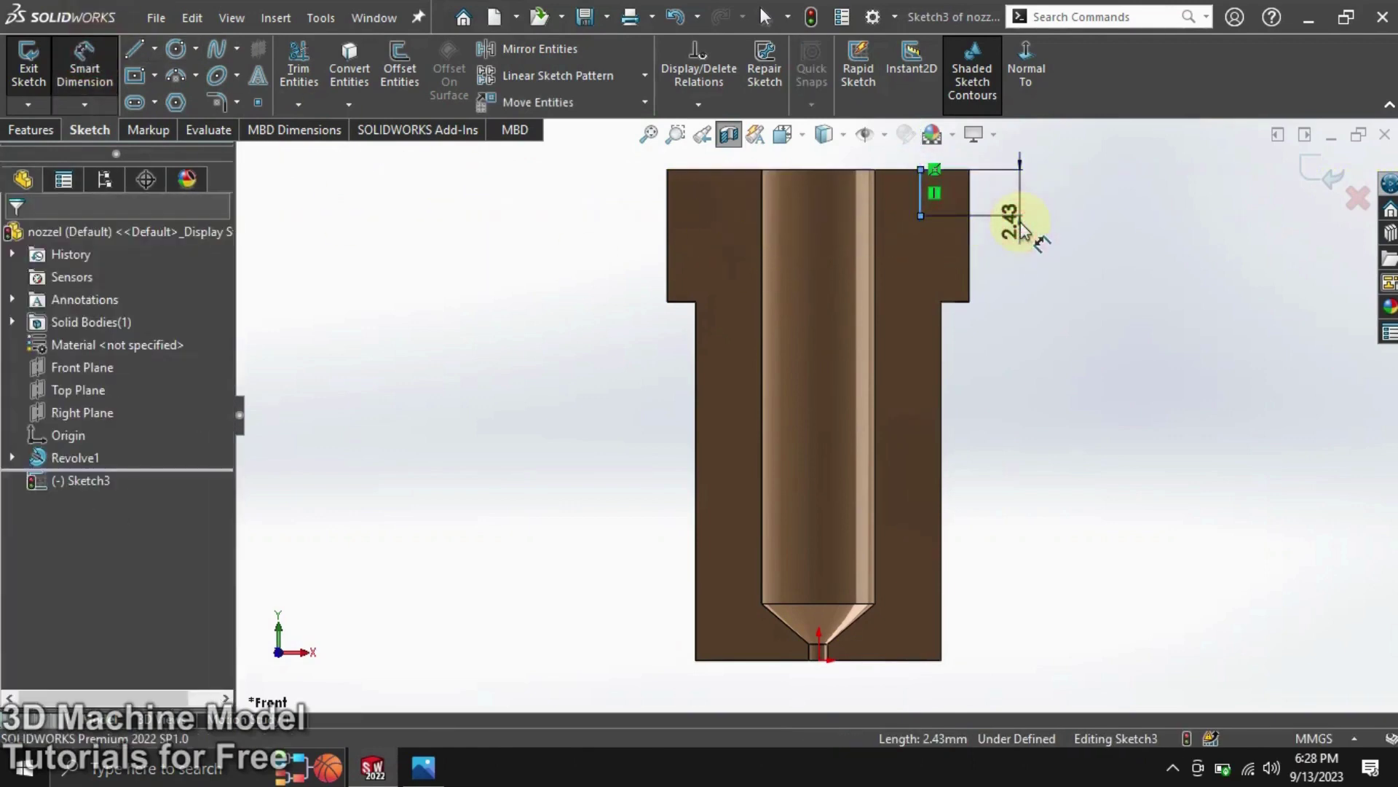
text(2)
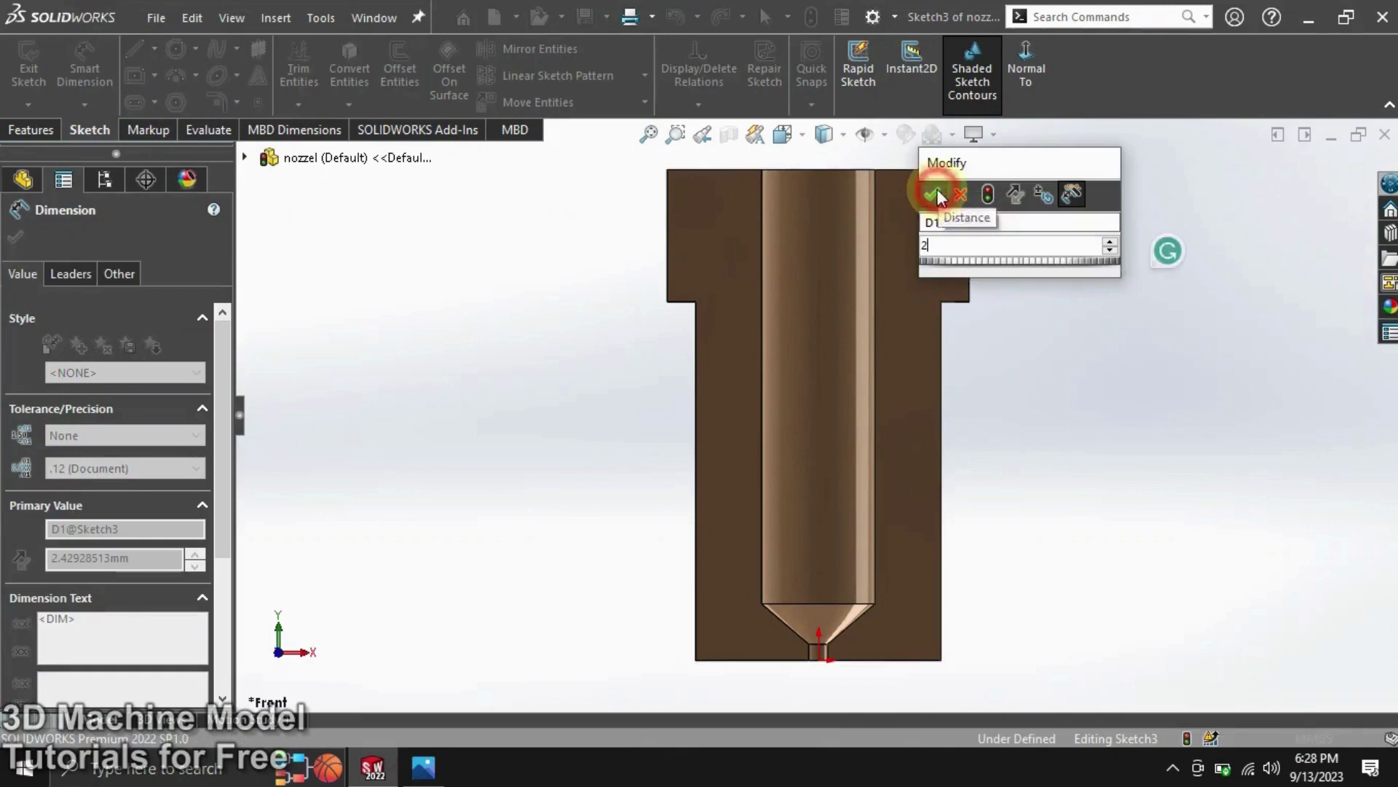
click(934, 192)
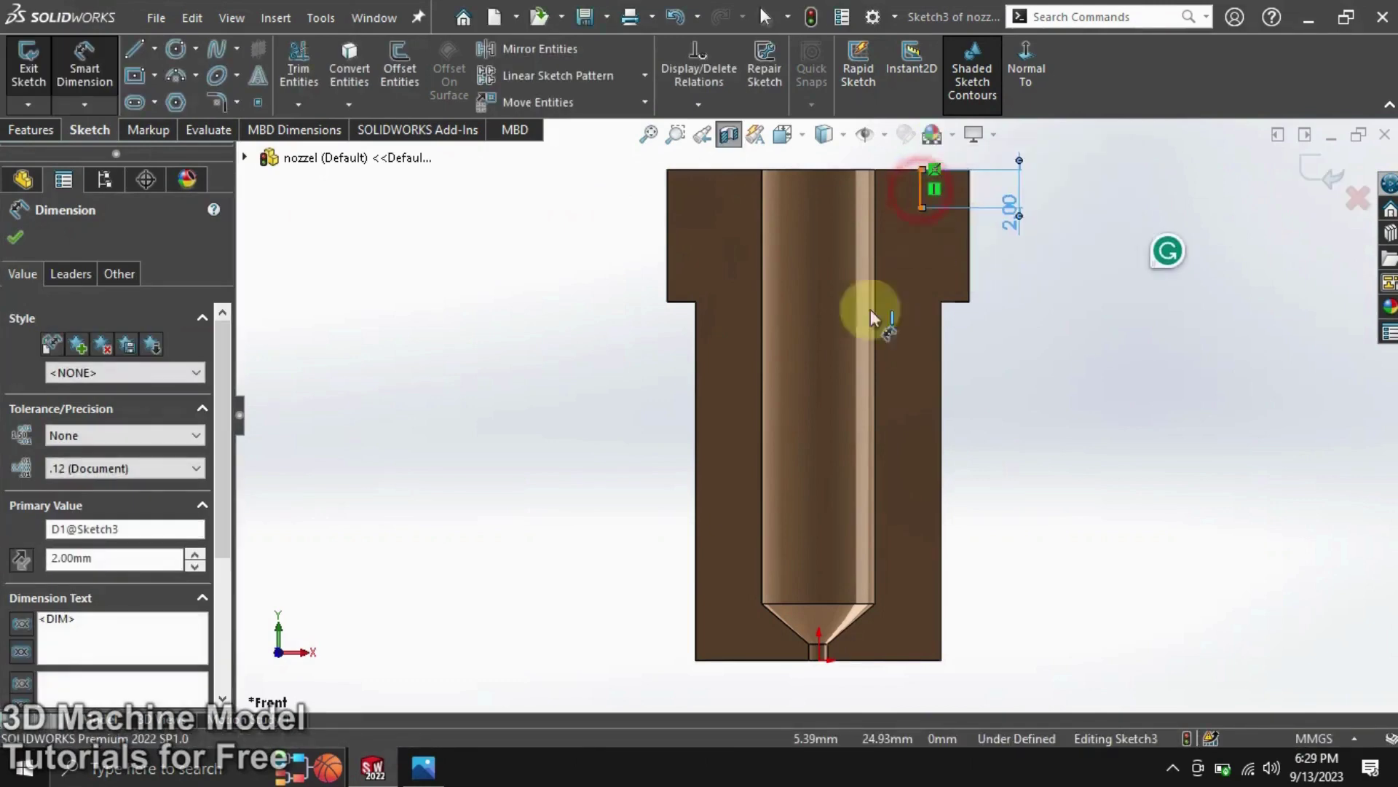
click(820, 633)
Dimension the vertical line's top point to sit 4.63 mm from the axis.
click(821, 653)
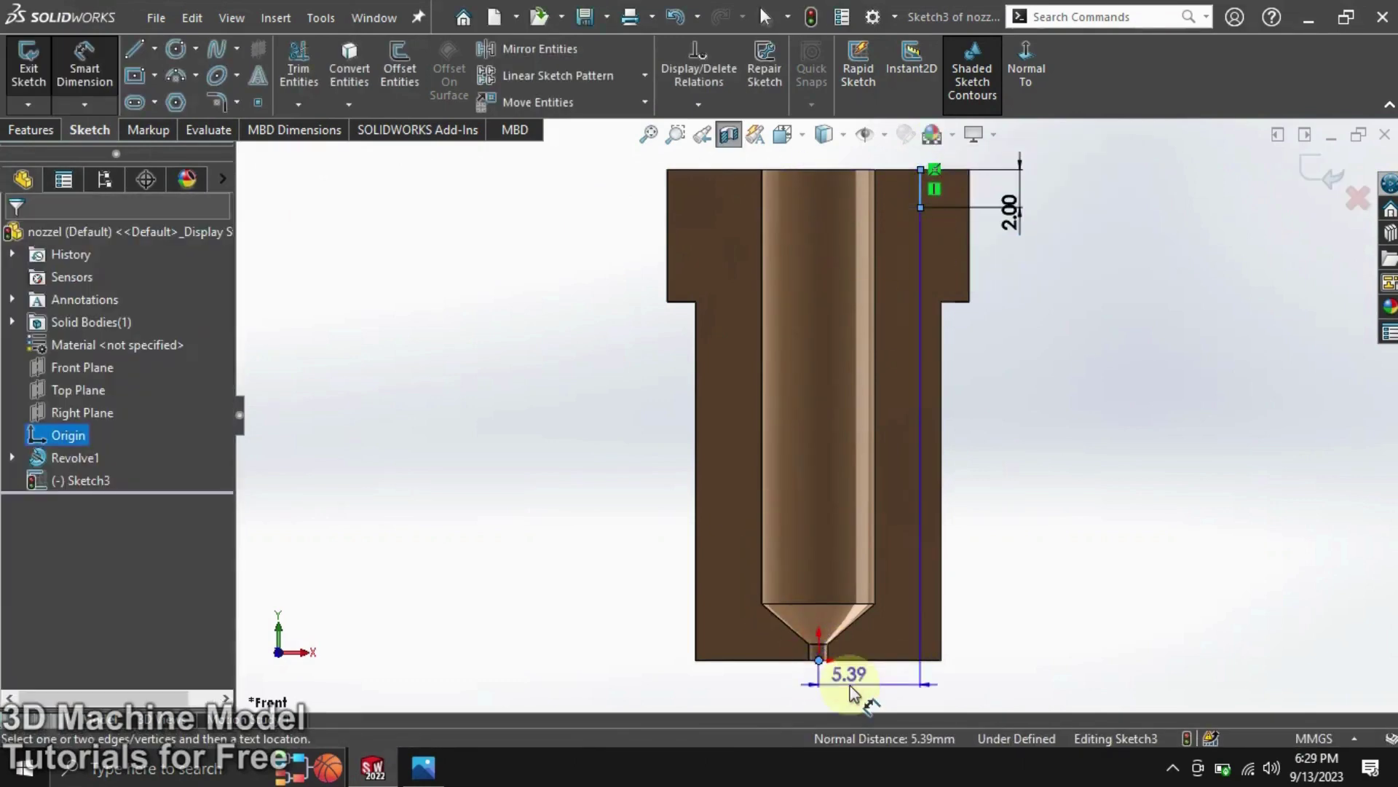
click(850, 691)
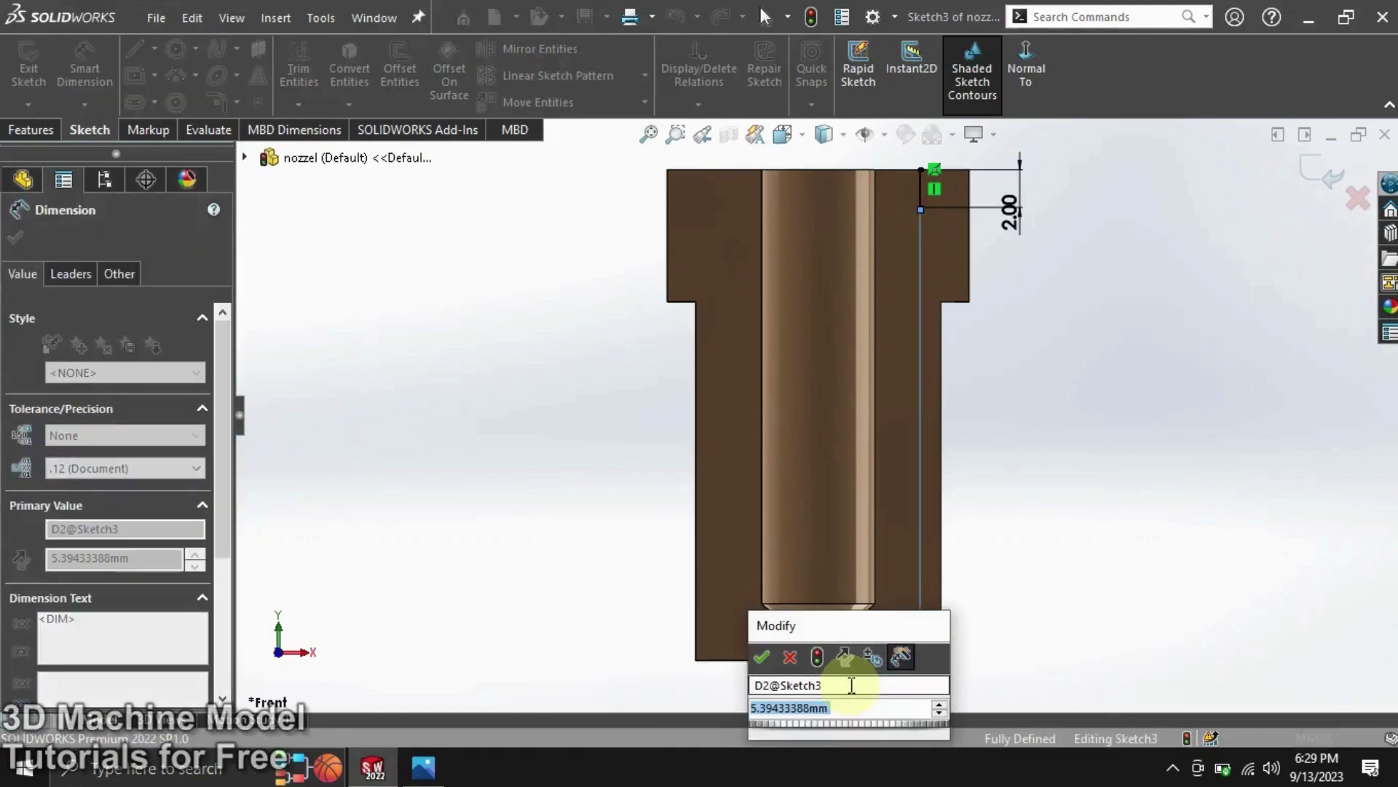
text(9.25/2)
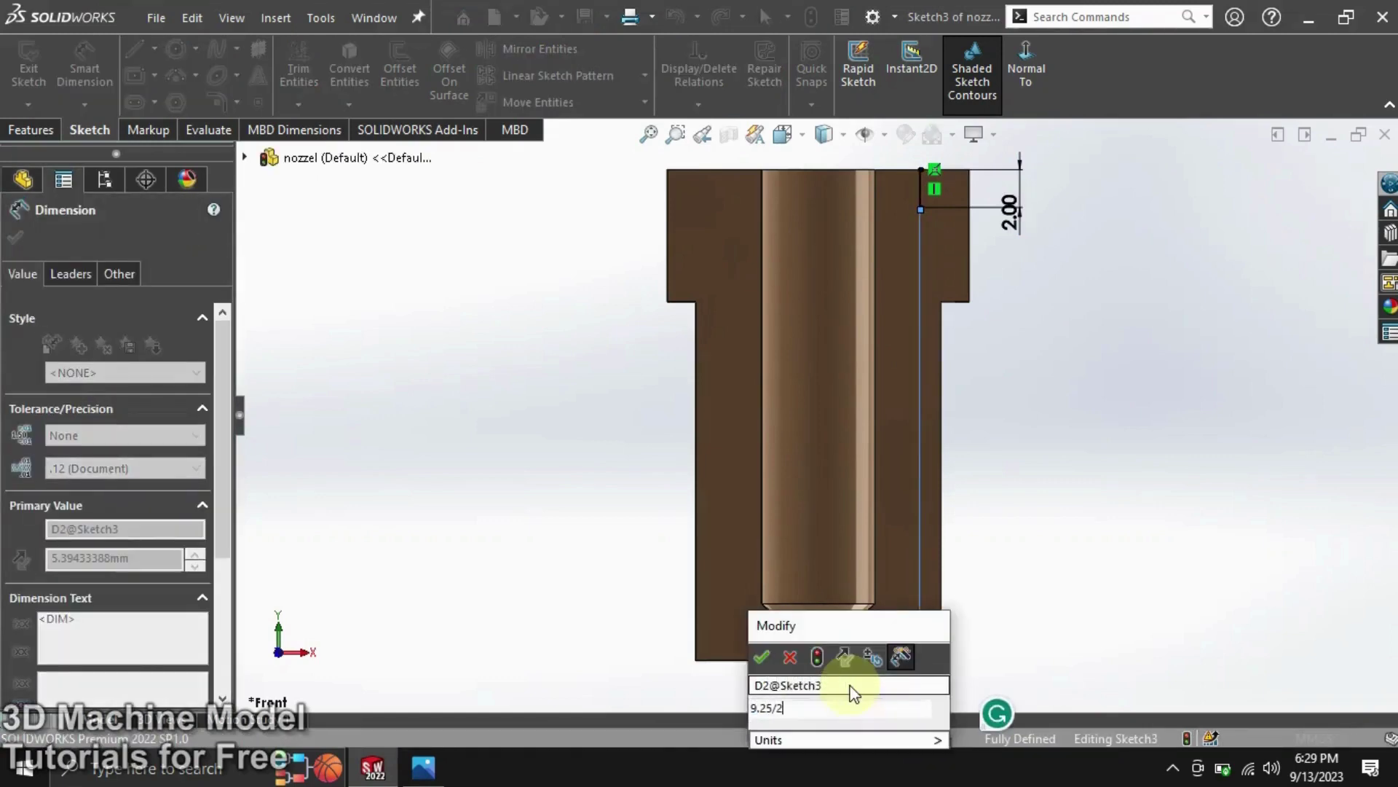
key(Escape)
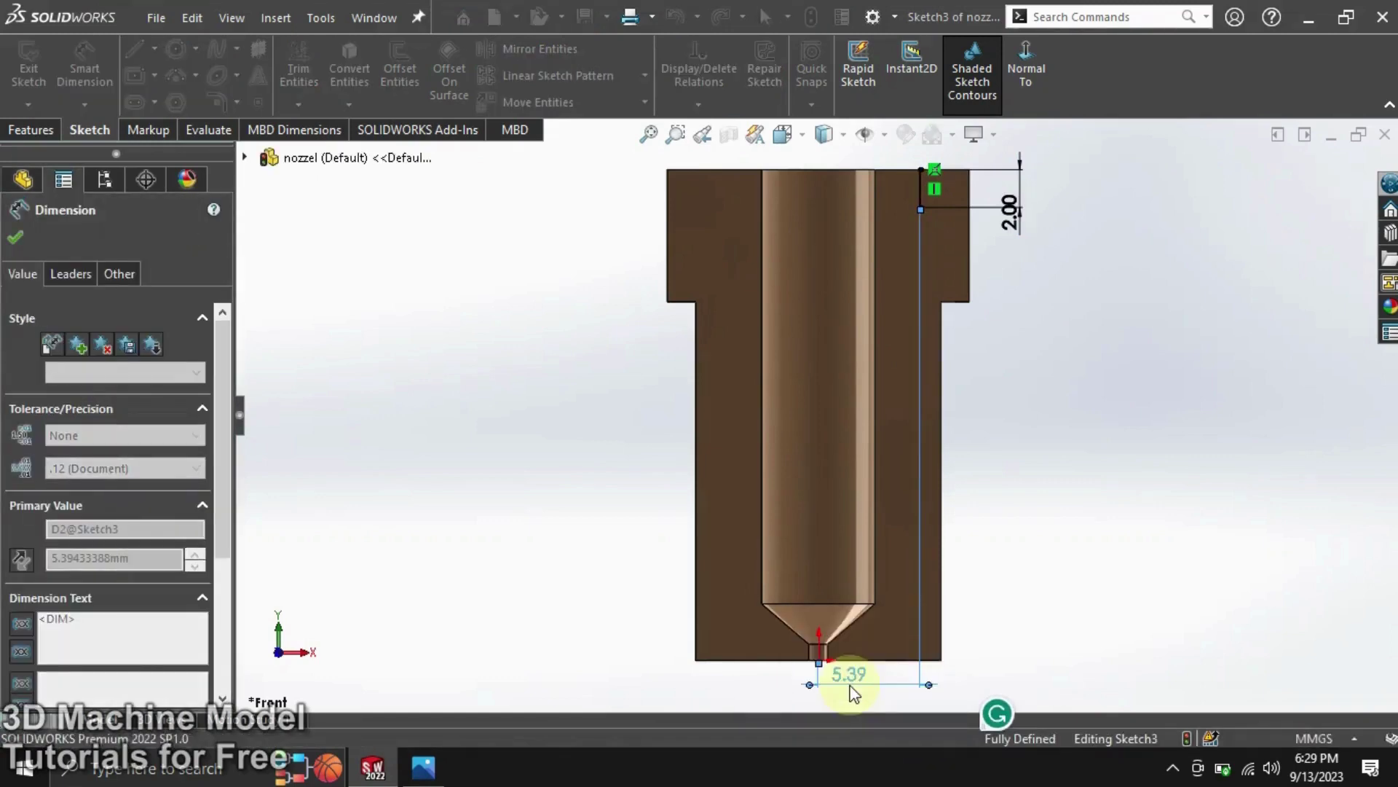
click(1107, 405)
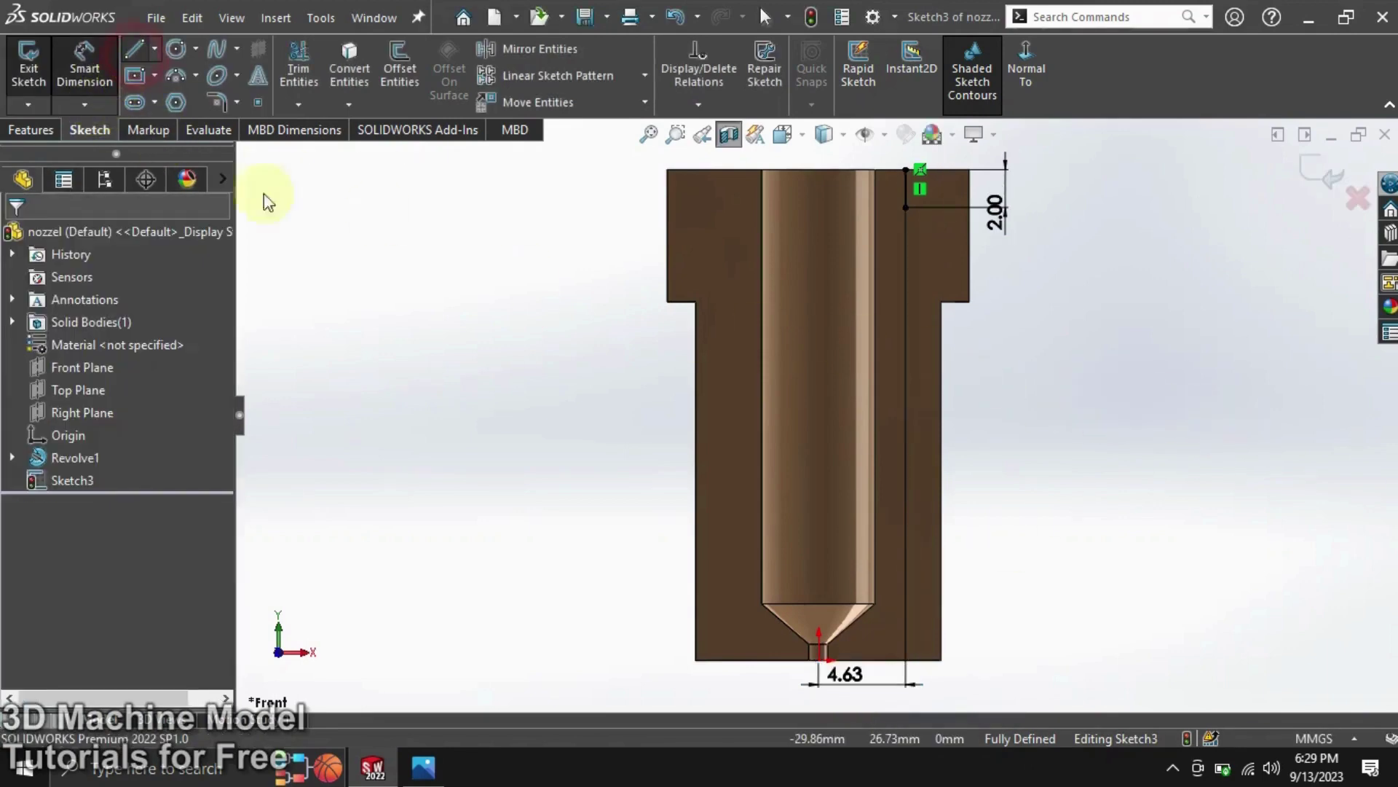
Draw a slanted line from the dimensioned top point to the cone's upper edge, then exit the sketch.
key(l)
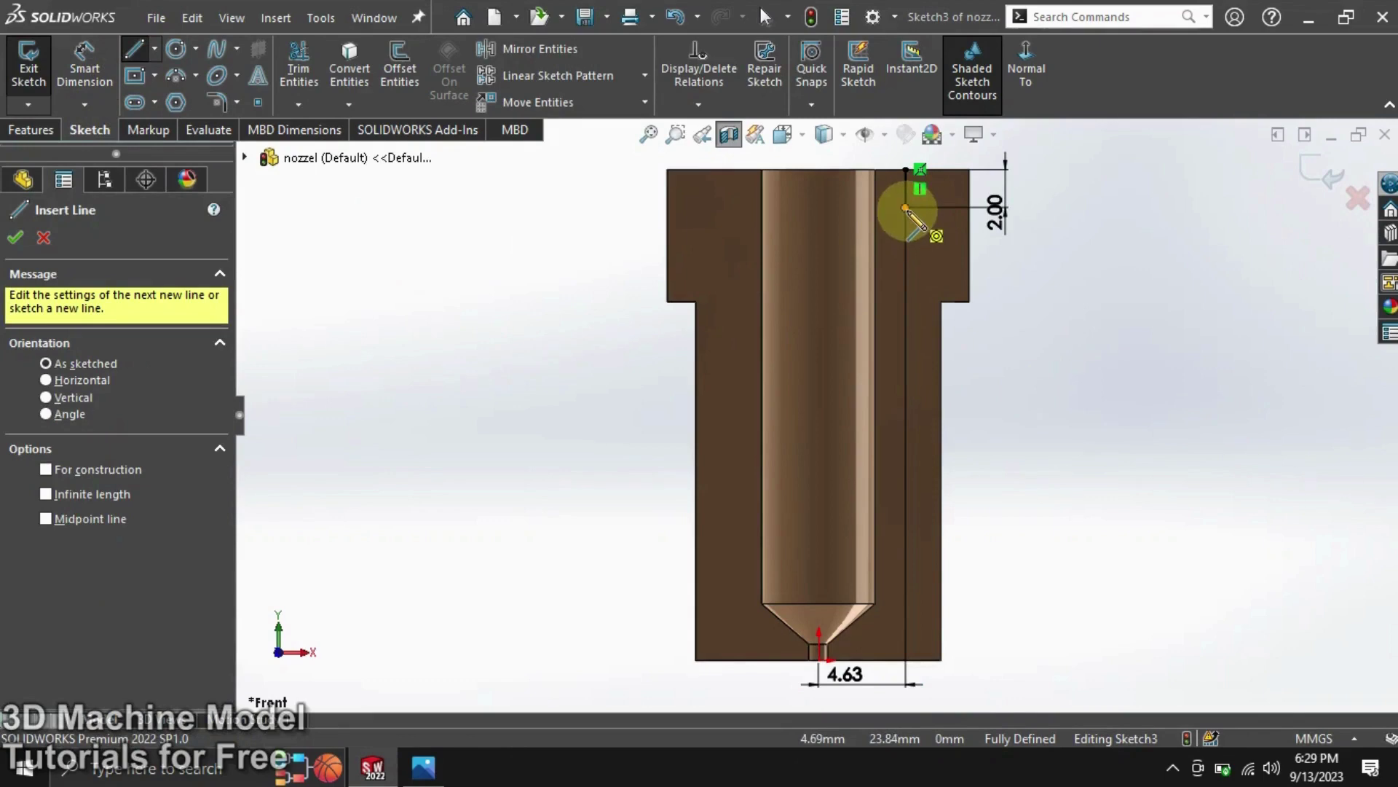
click(905, 208)
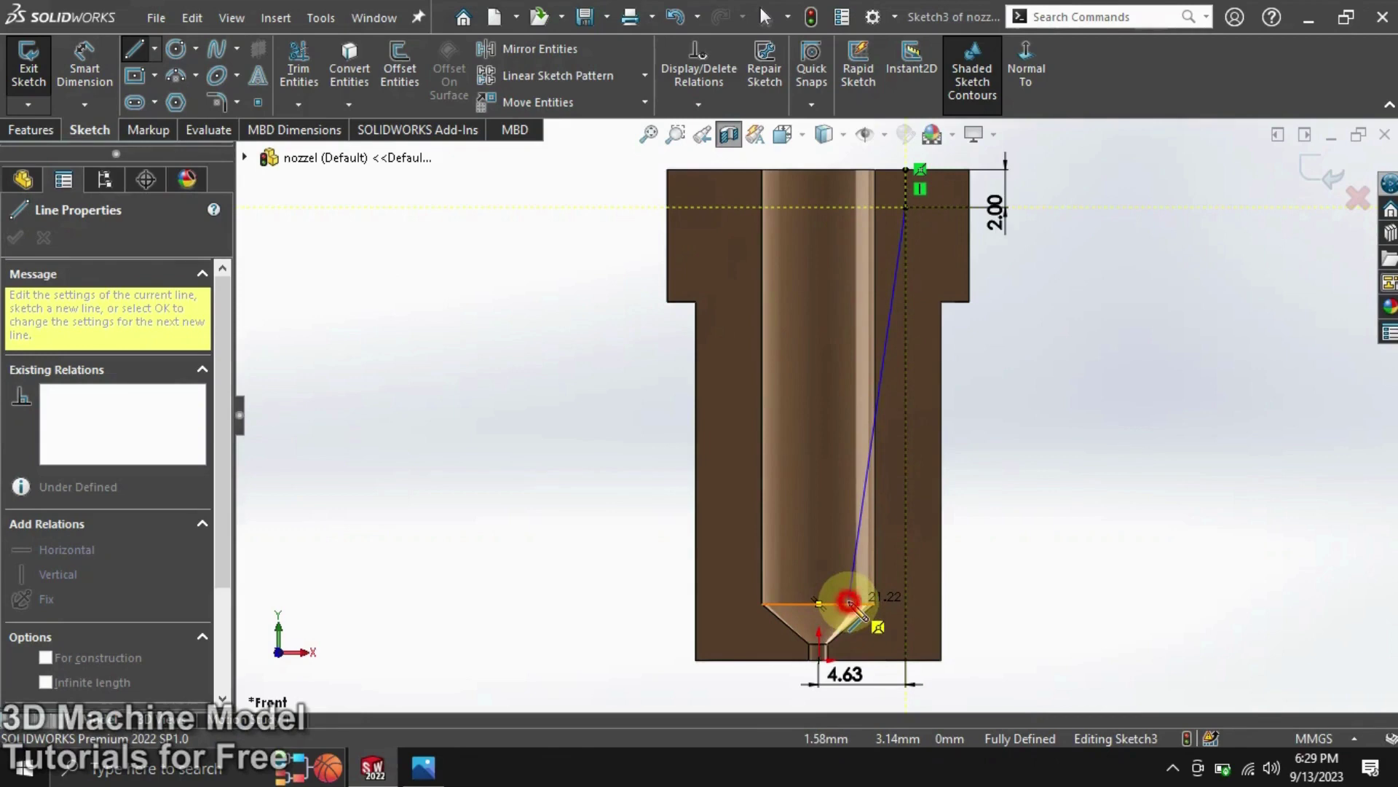
click(849, 601)
right_click(510, 470)
click(562, 485)
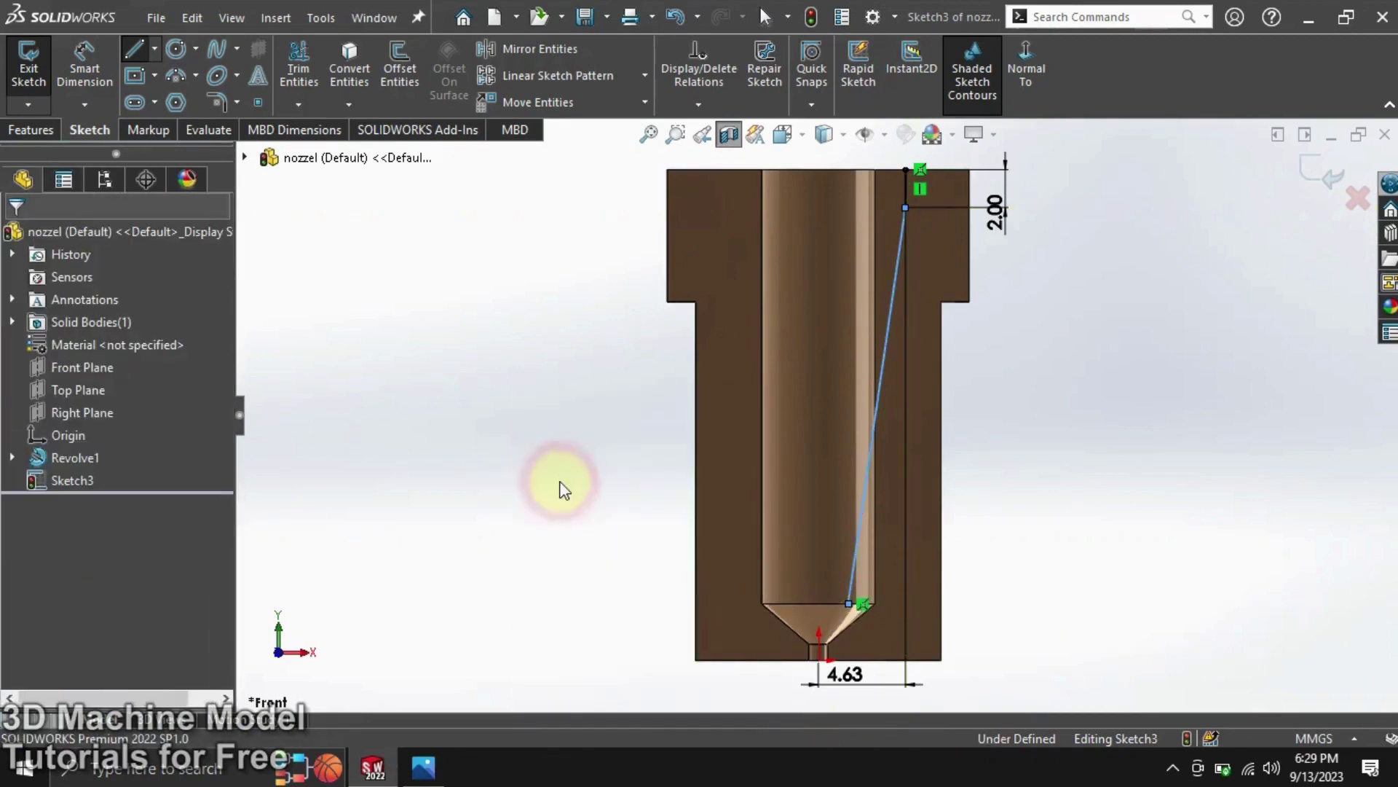
click(29, 68)
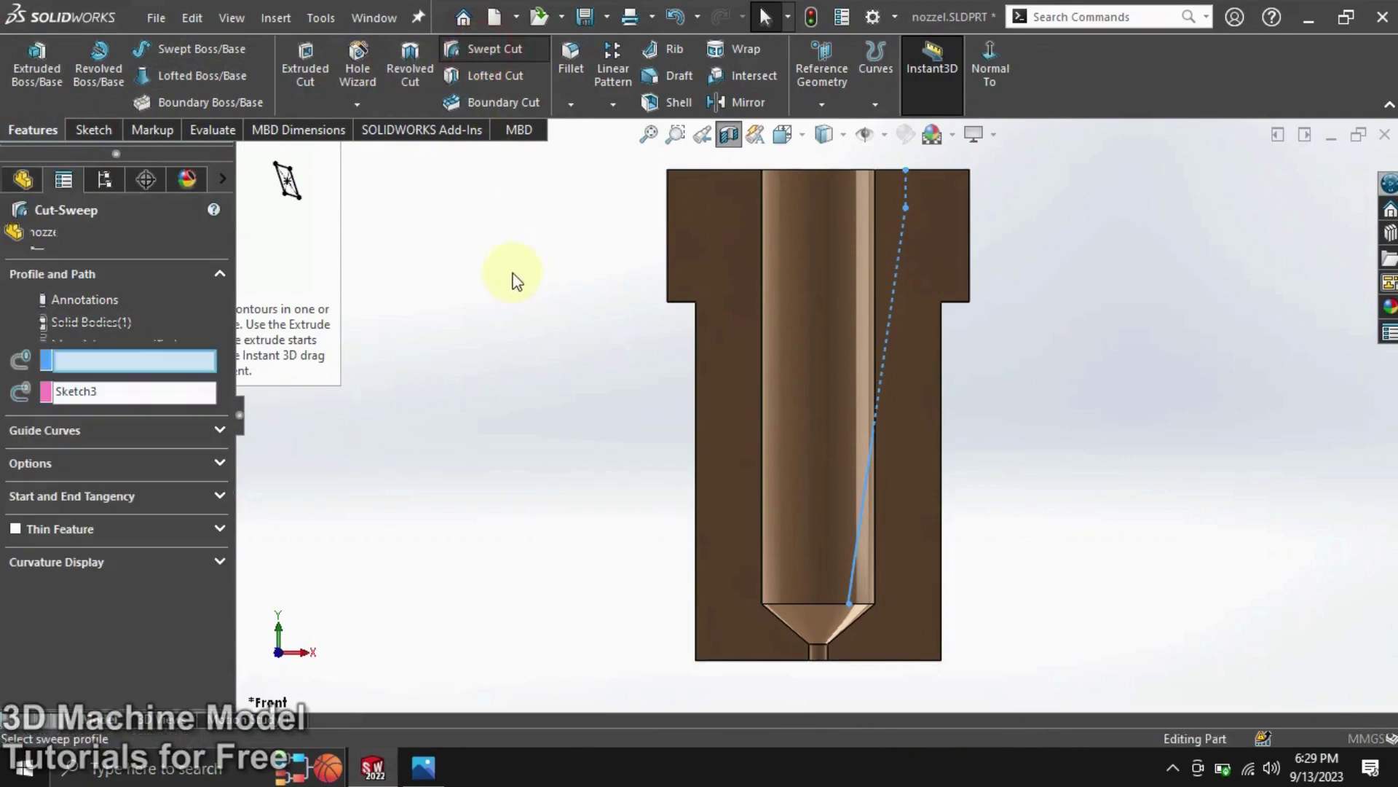
Sweep a 1.5 mm diameter circular-profile cut along Sketch3 to create Cut-Sweep1.
click(48, 313)
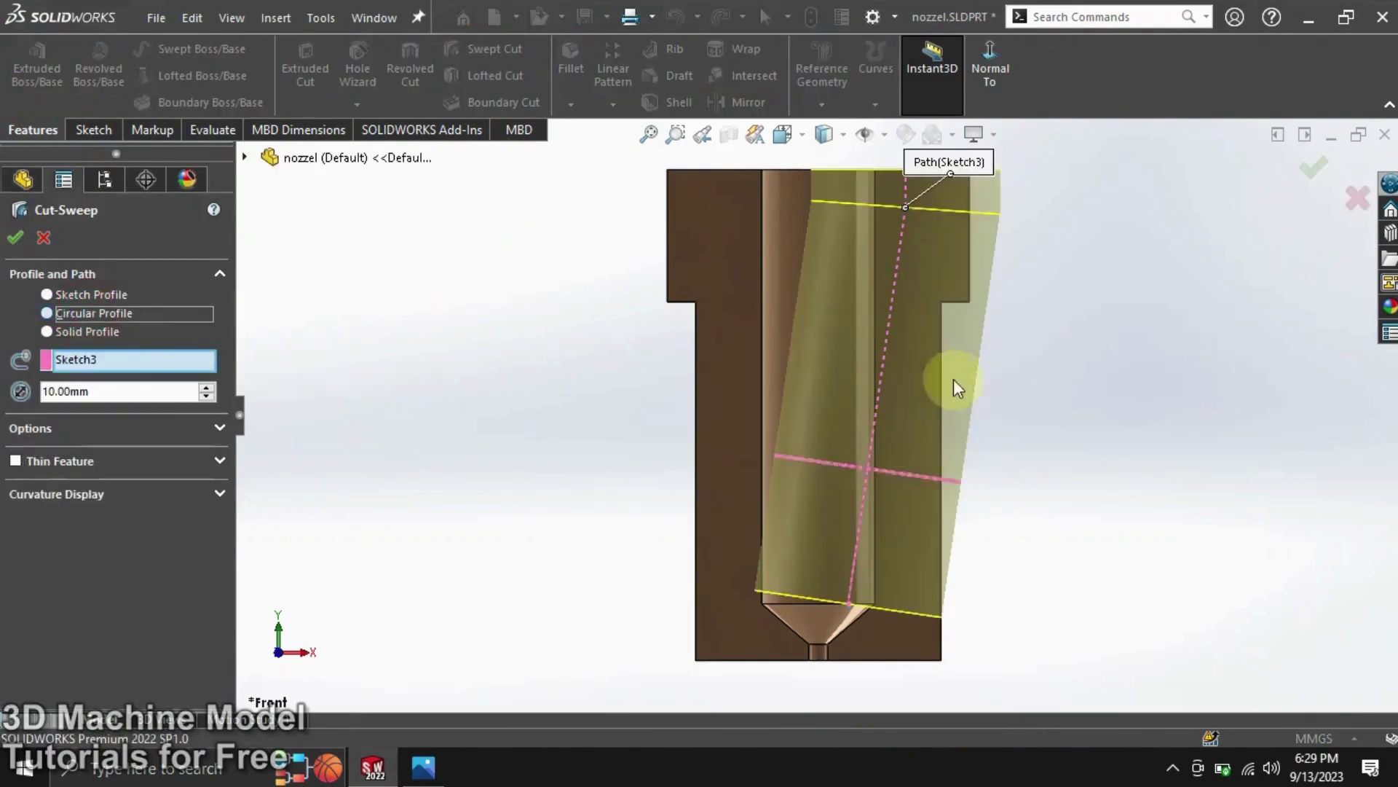
double_click(102, 392)
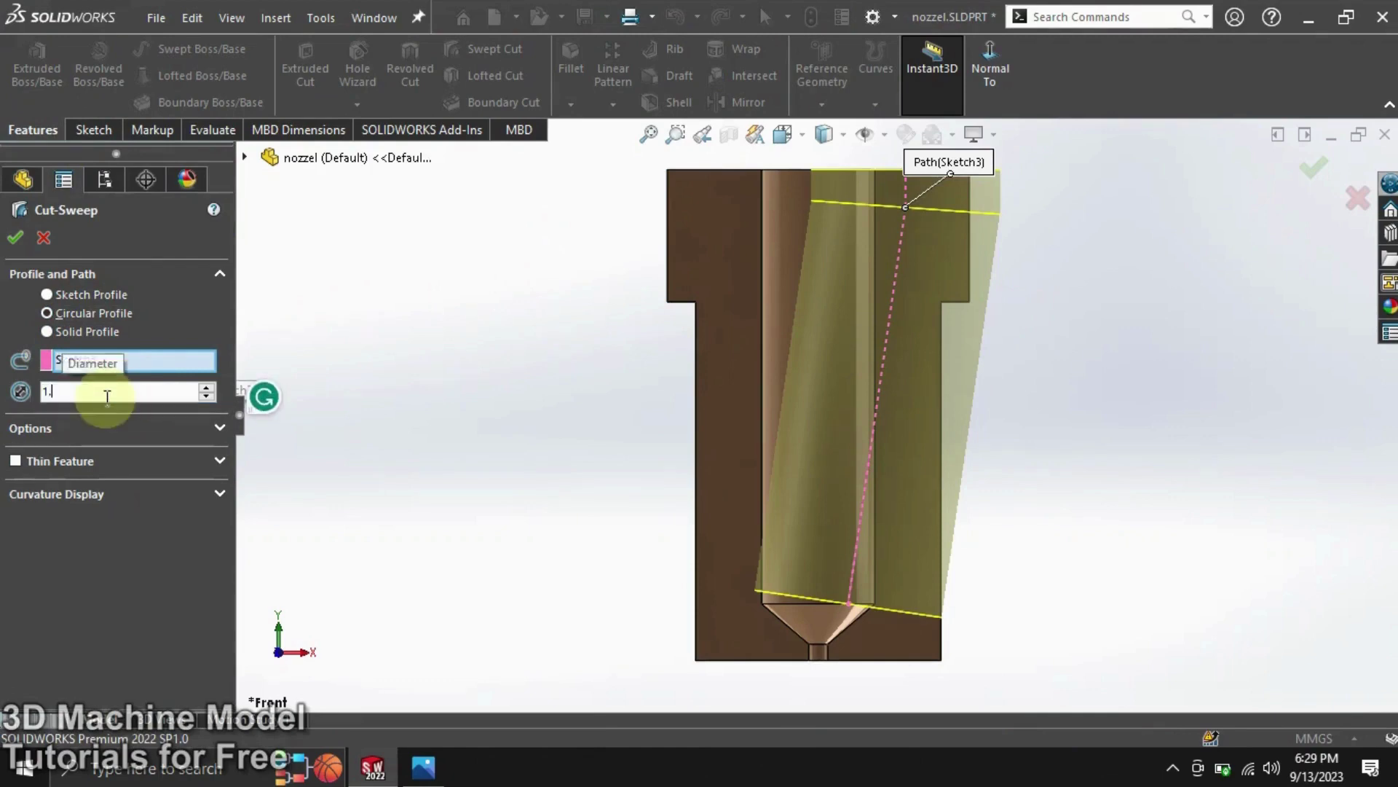
text(1.5)
key(Return)
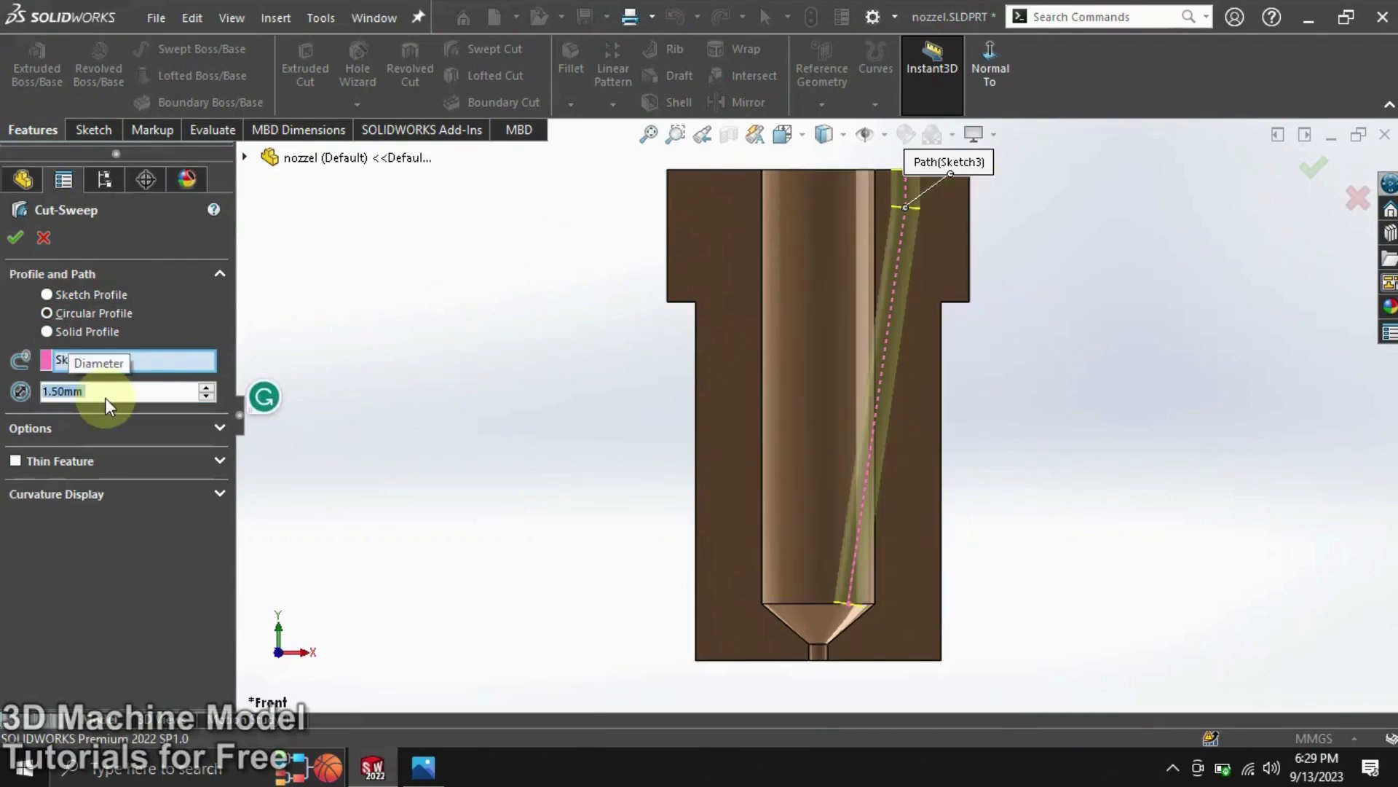
click(18, 237)
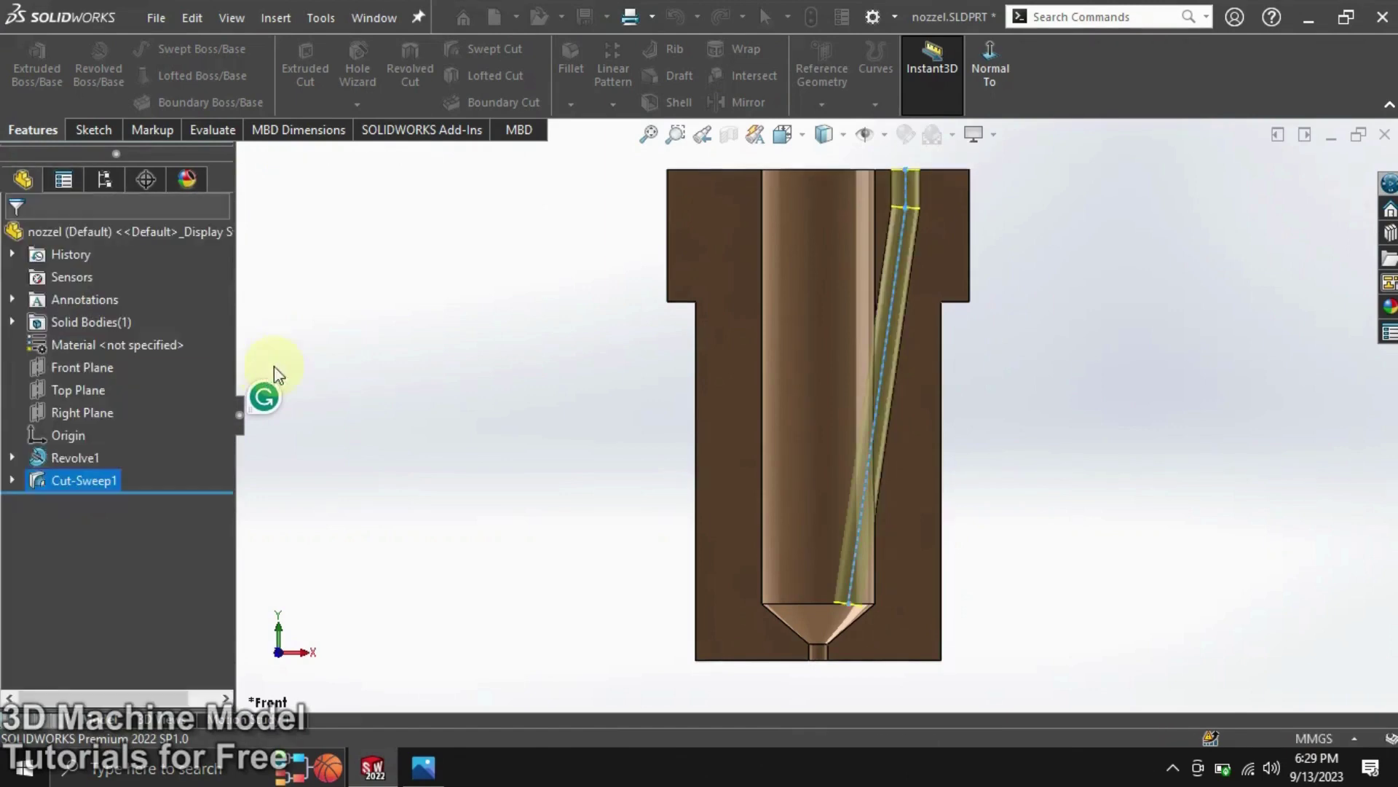
Zoom out and orbit the nozzle to view its top.
click(529, 335)
key(f)
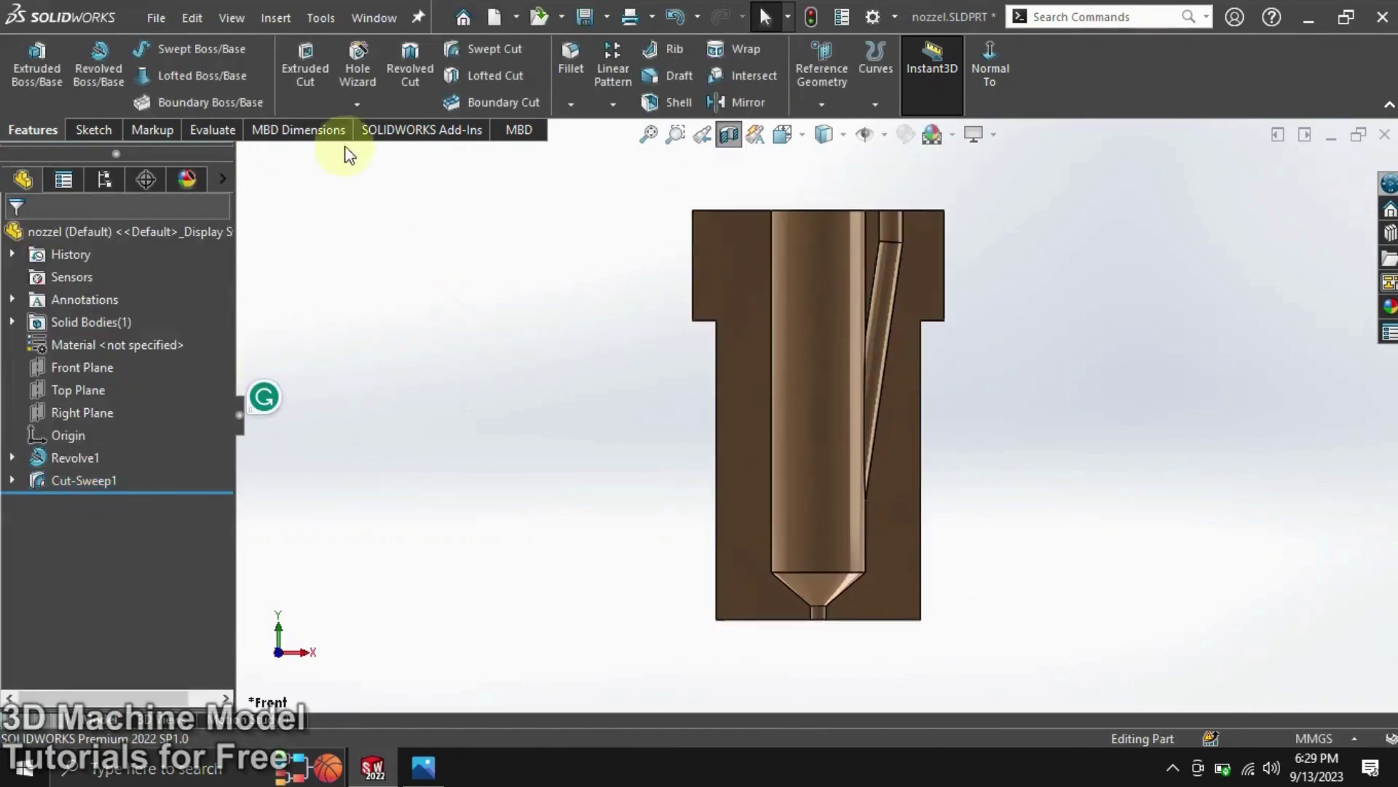
key(z)
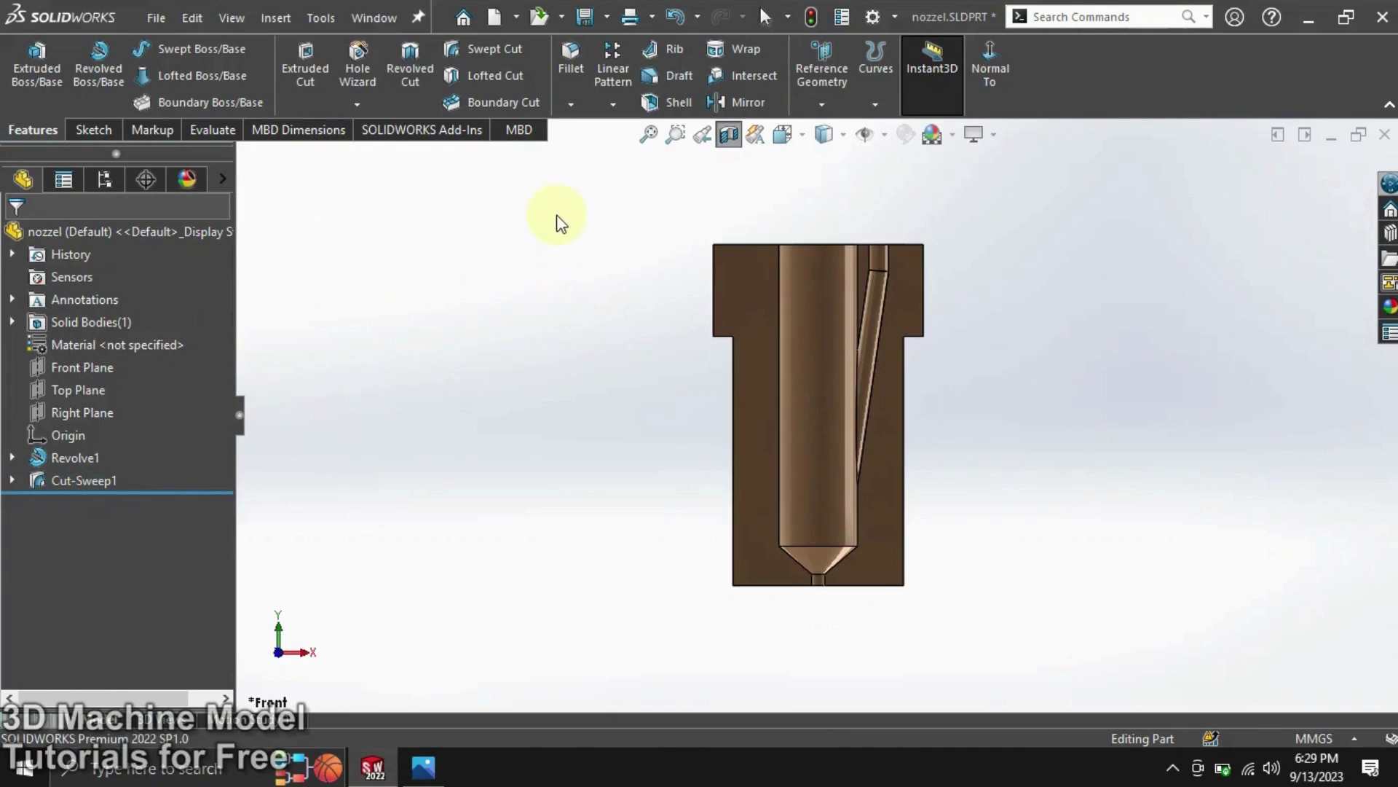
middle_drag(560, 223, 559, 400)
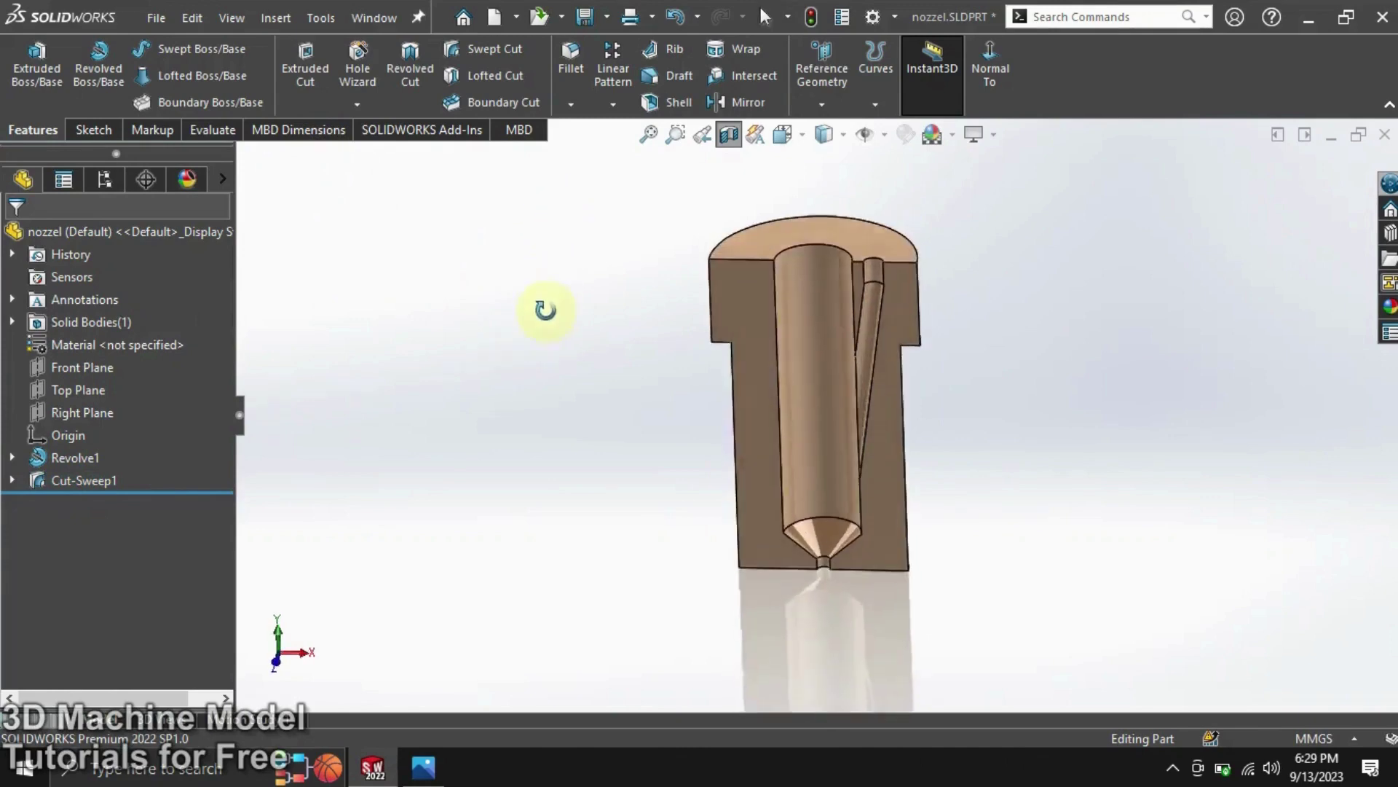
click(623, 105)
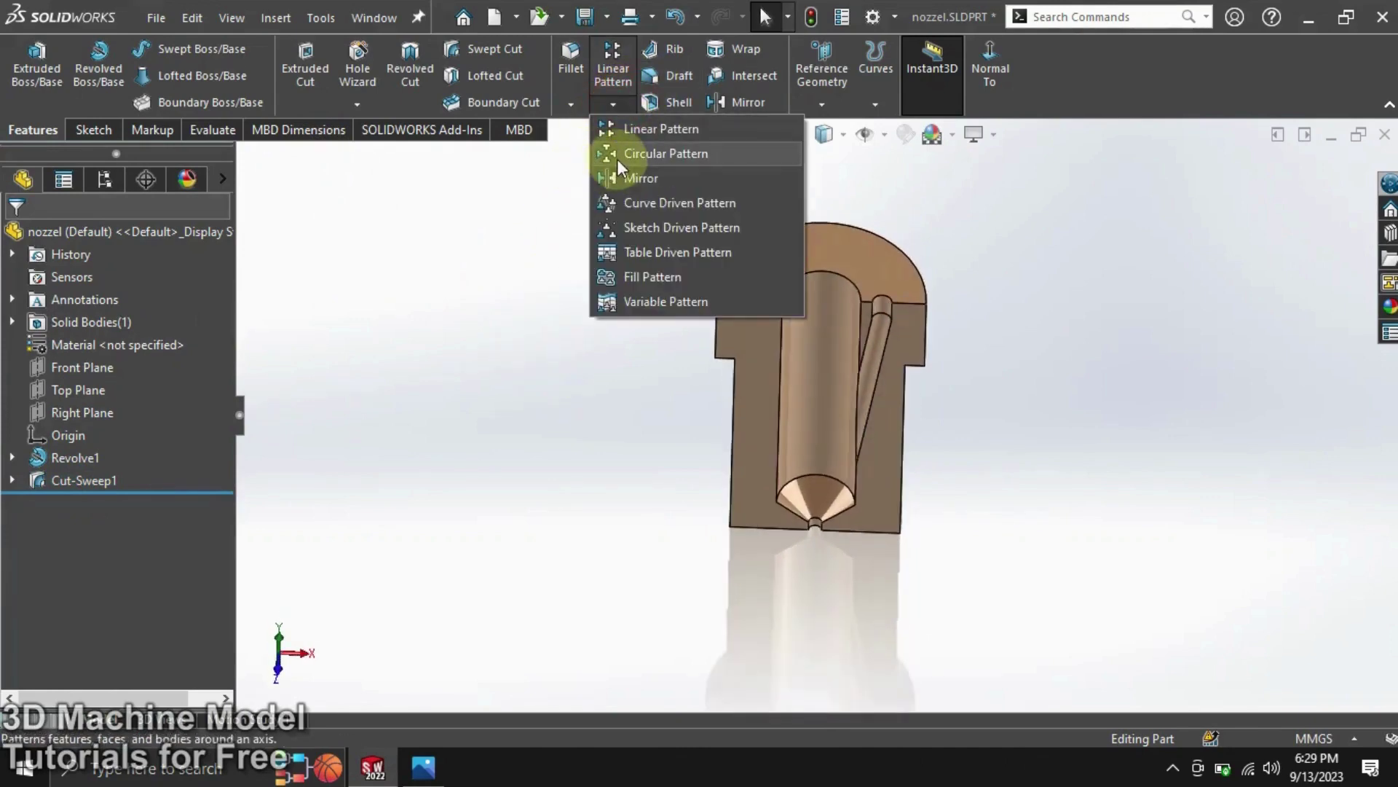
Circular-pattern Cut-Sweep1 around the top circular edge with 3 equally spaced instances.
click(618, 159)
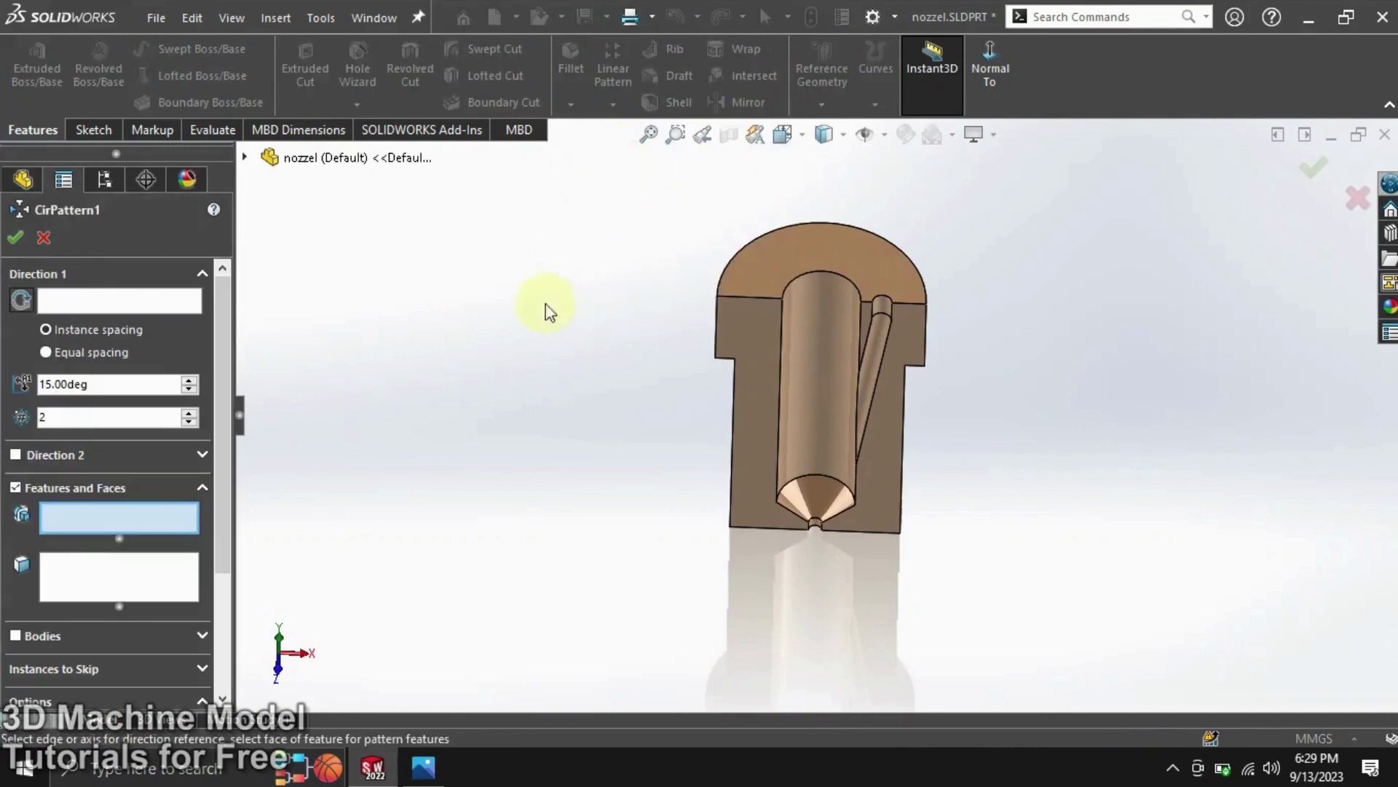
click(137, 300)
click(874, 328)
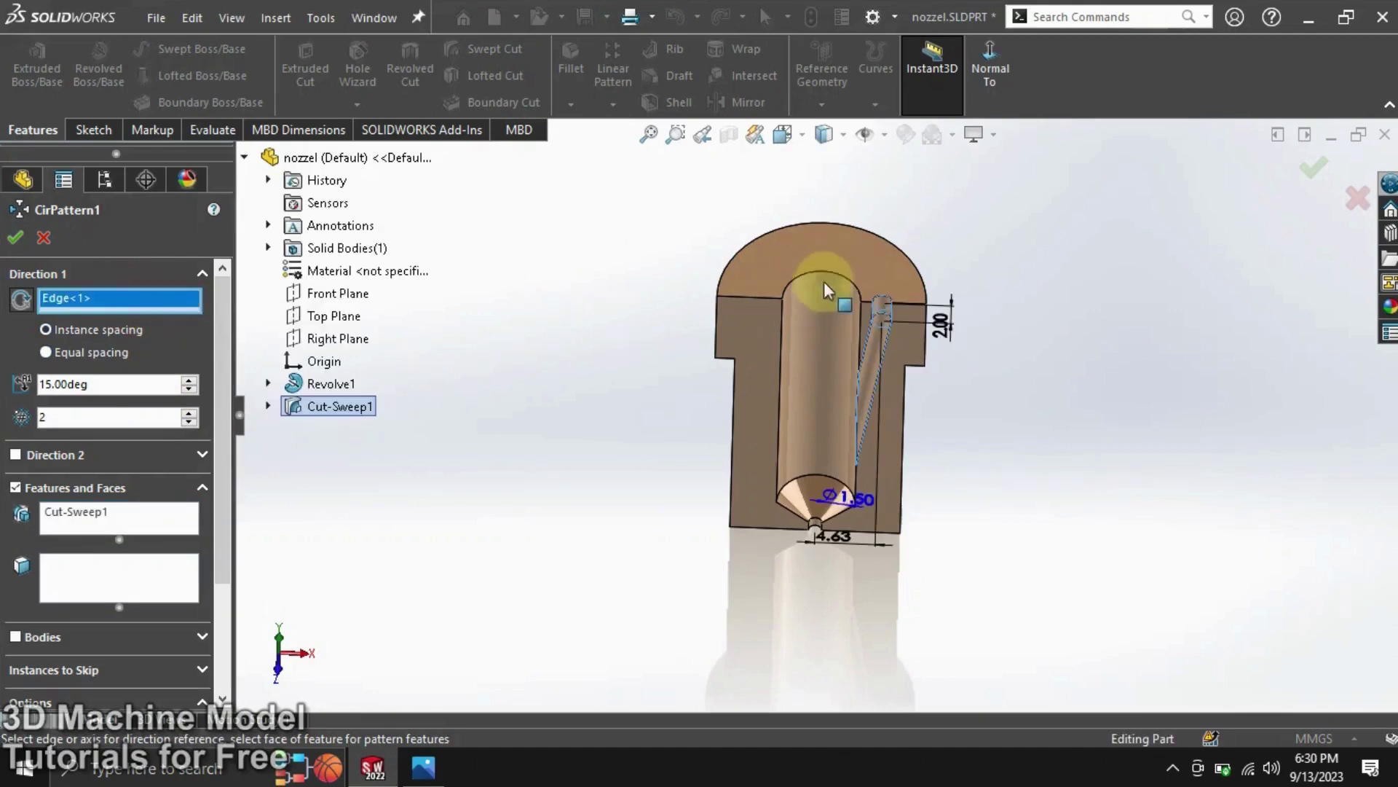
click(908, 258)
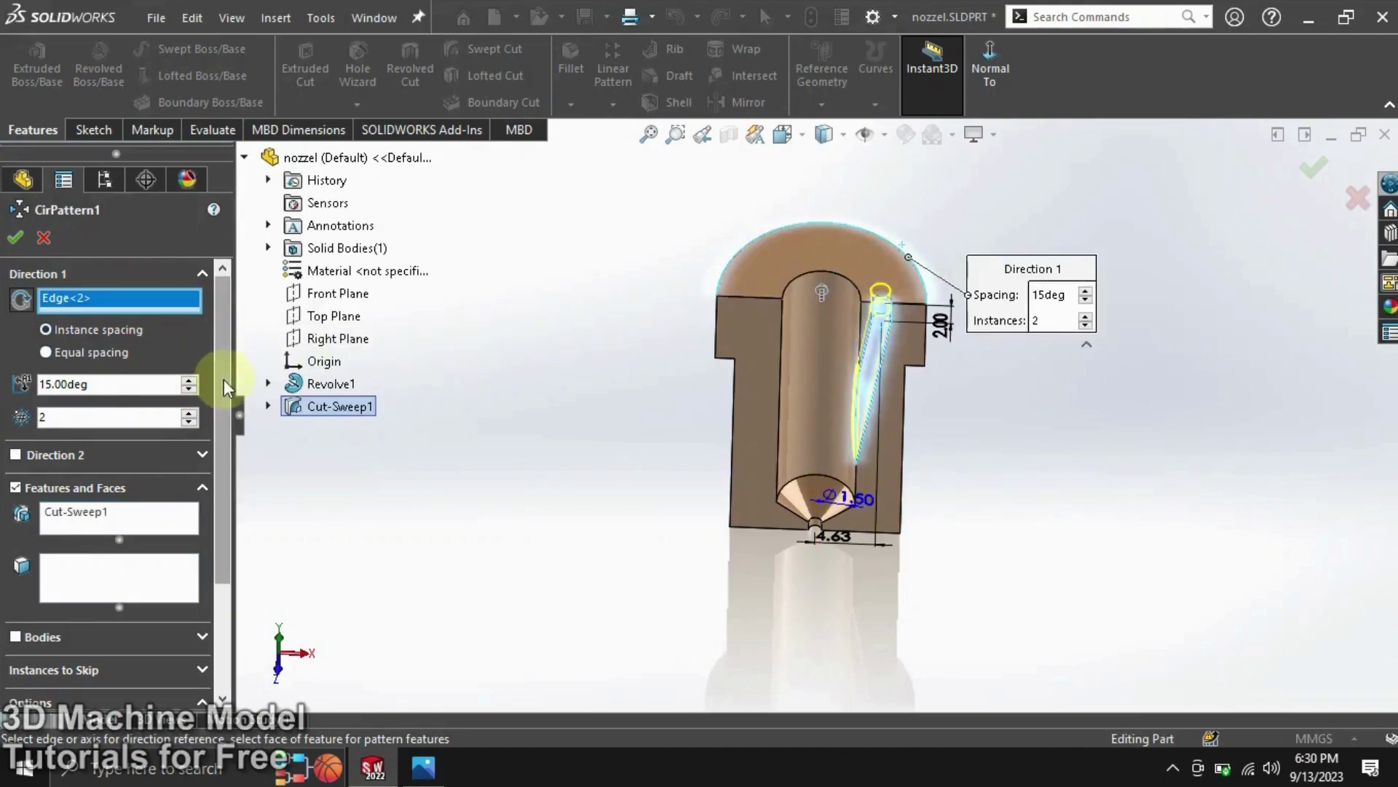
click(189, 413)
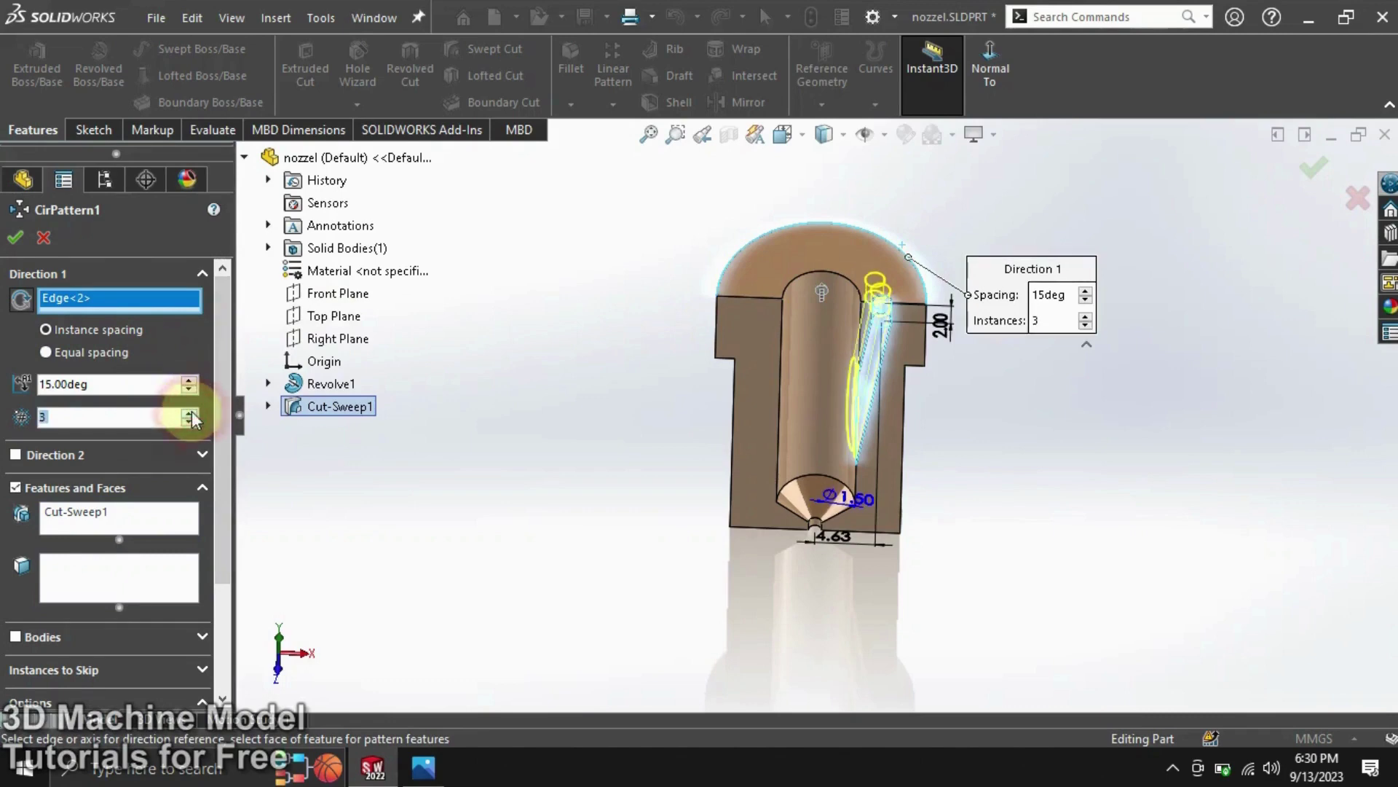
click(190, 412)
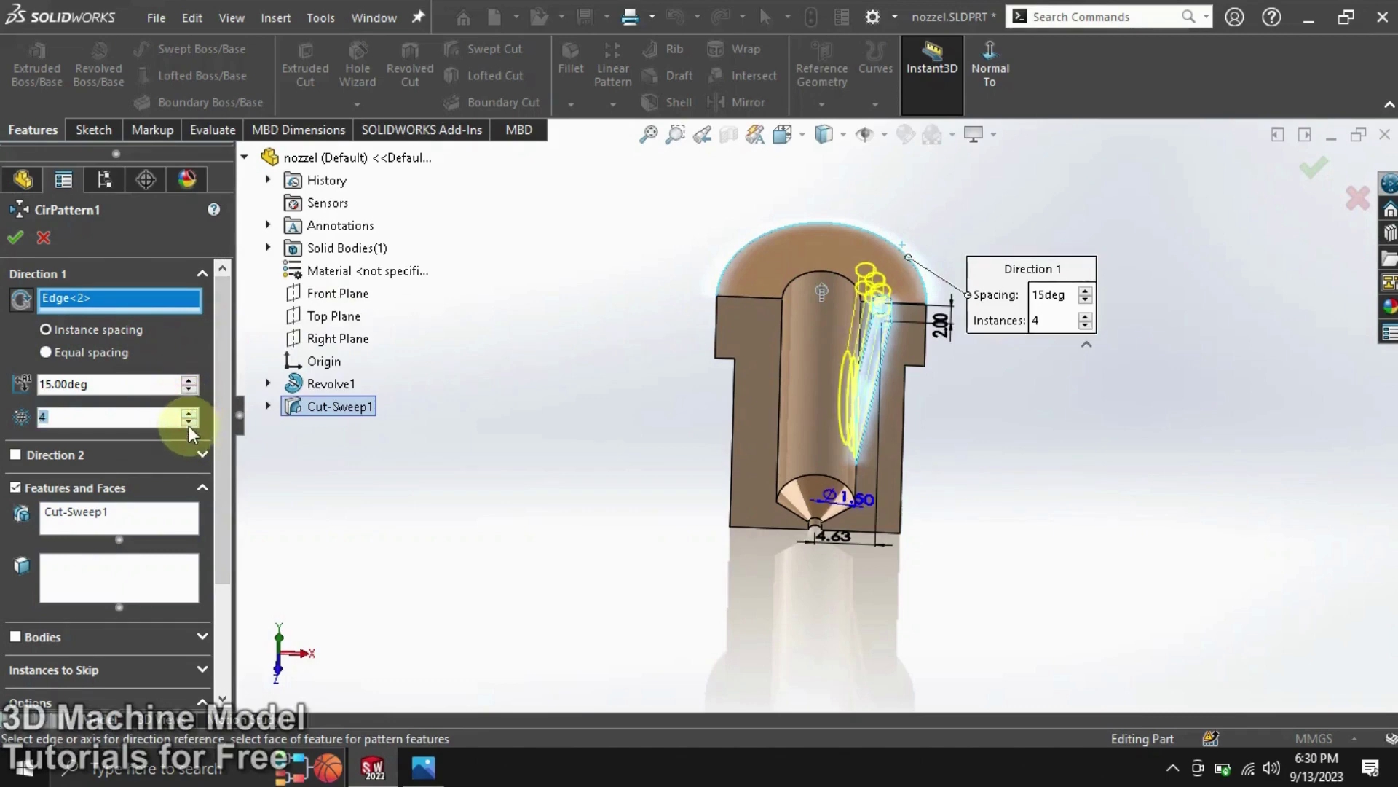
click(189, 421)
click(119, 354)
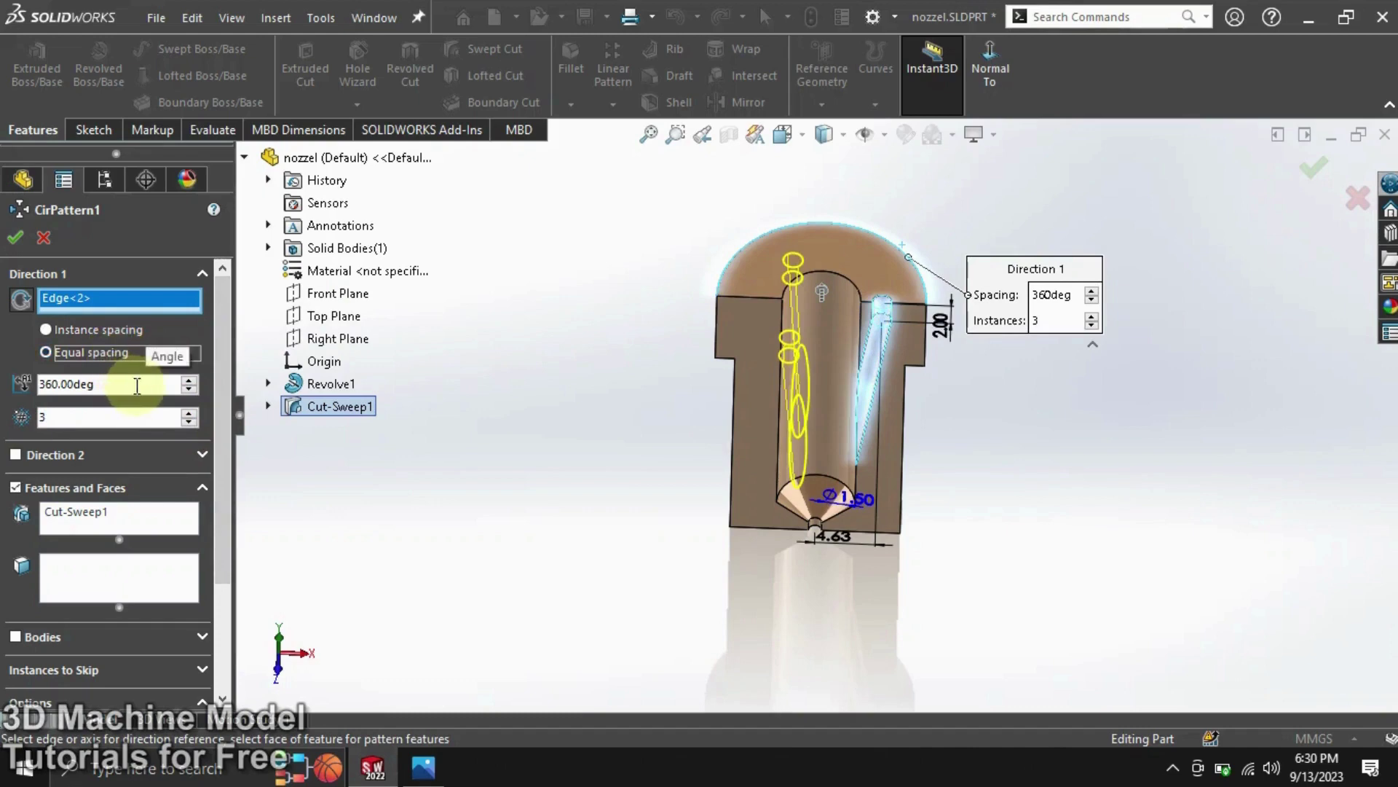
Set the pattern angle to 360° and confirm CirPattern1.
double_click(137, 384)
text(1)
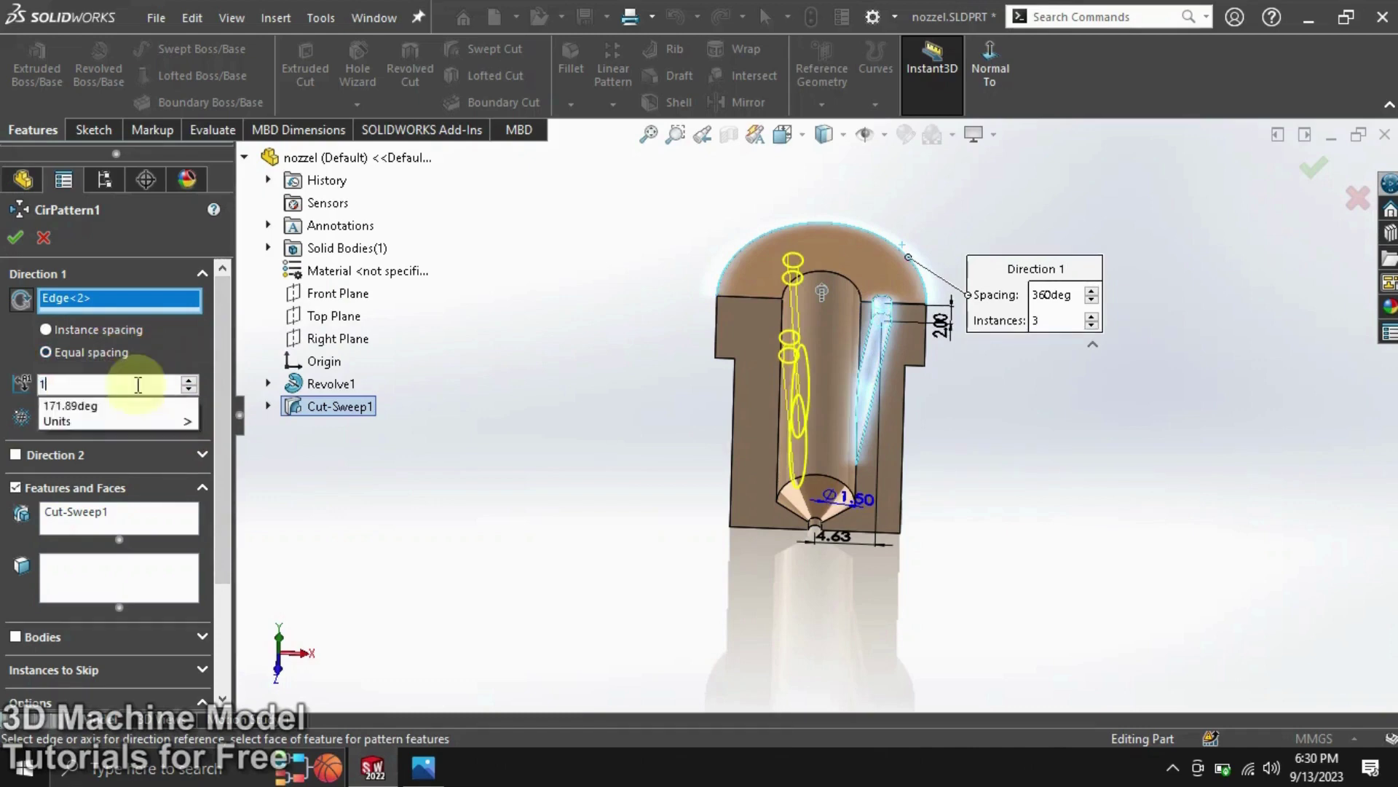
text(20)
key(Return)
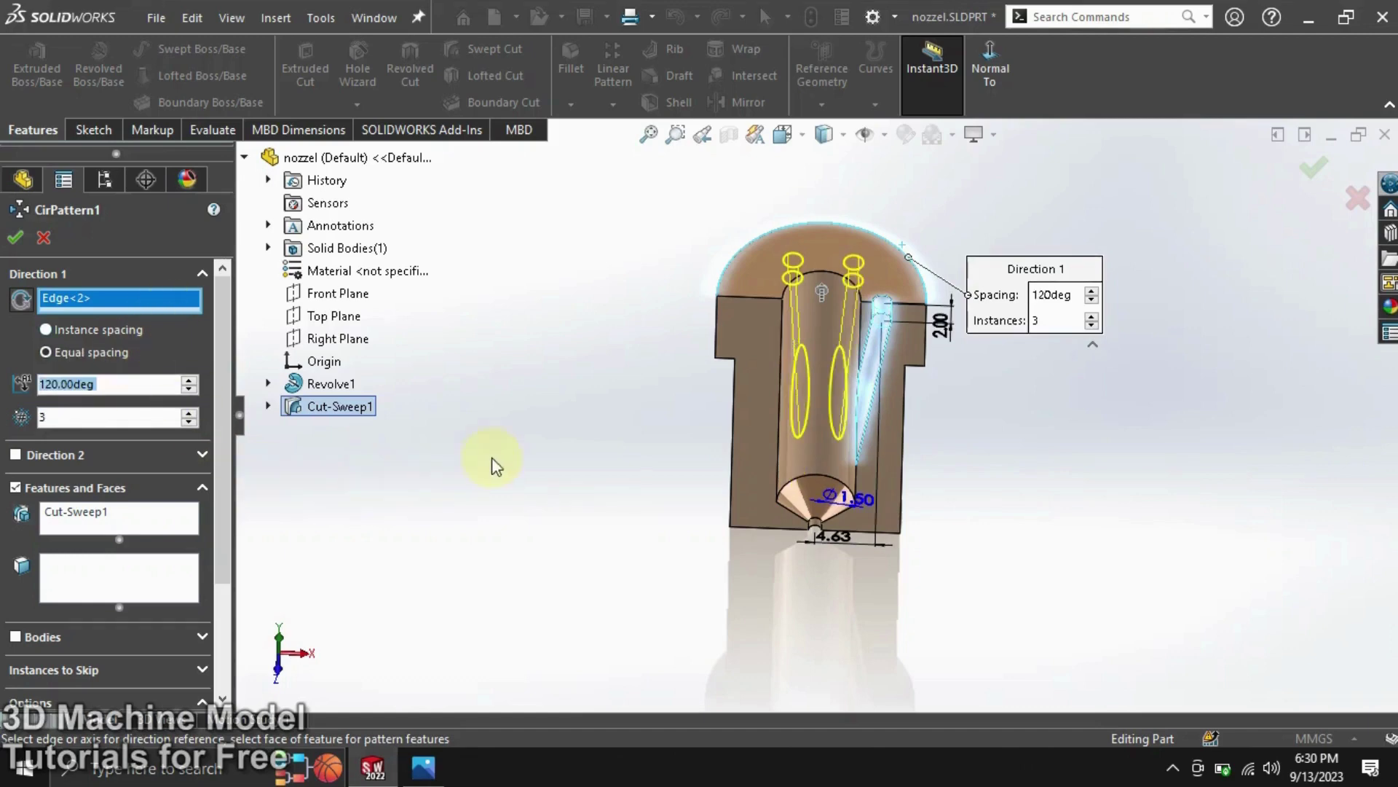
middle_drag(508, 444, 547, 531)
click(46, 353)
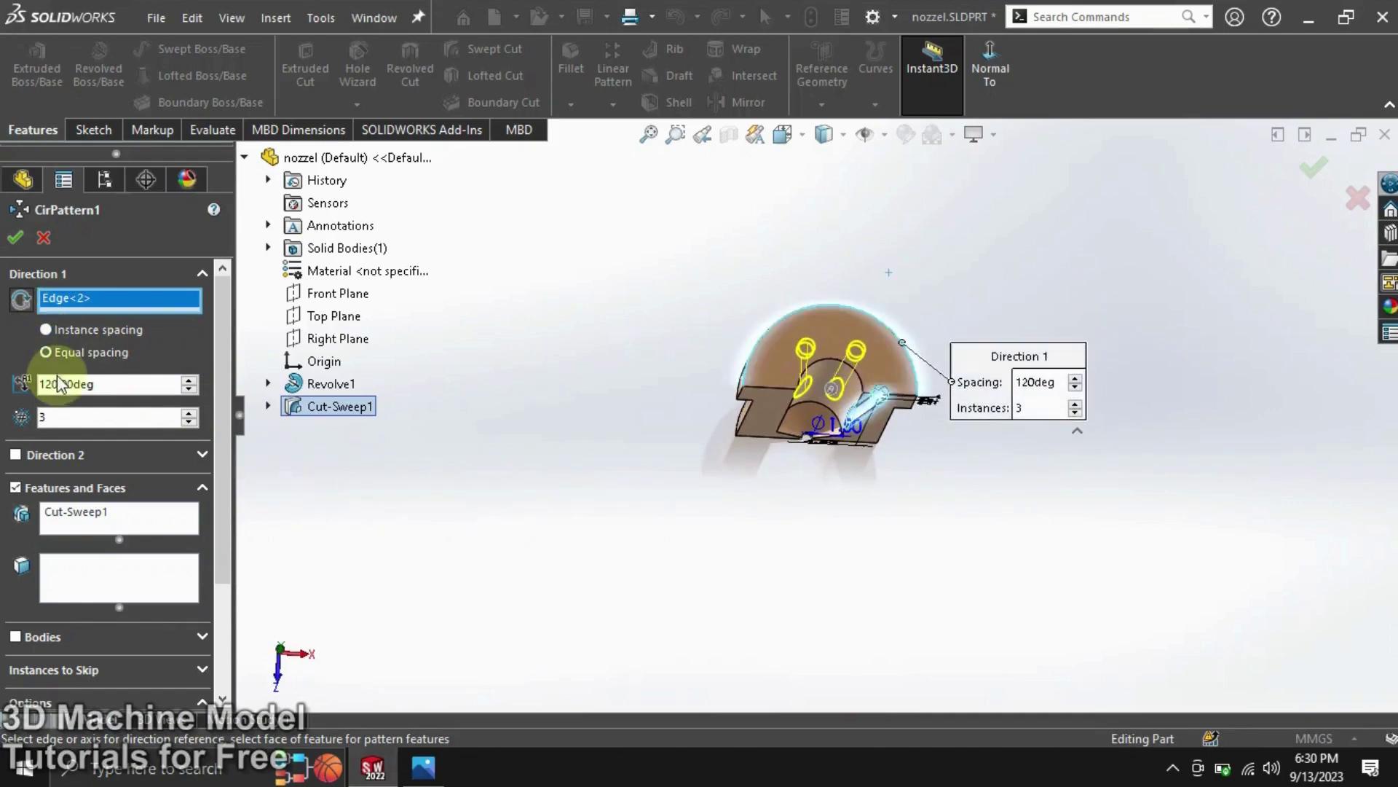
click(42, 239)
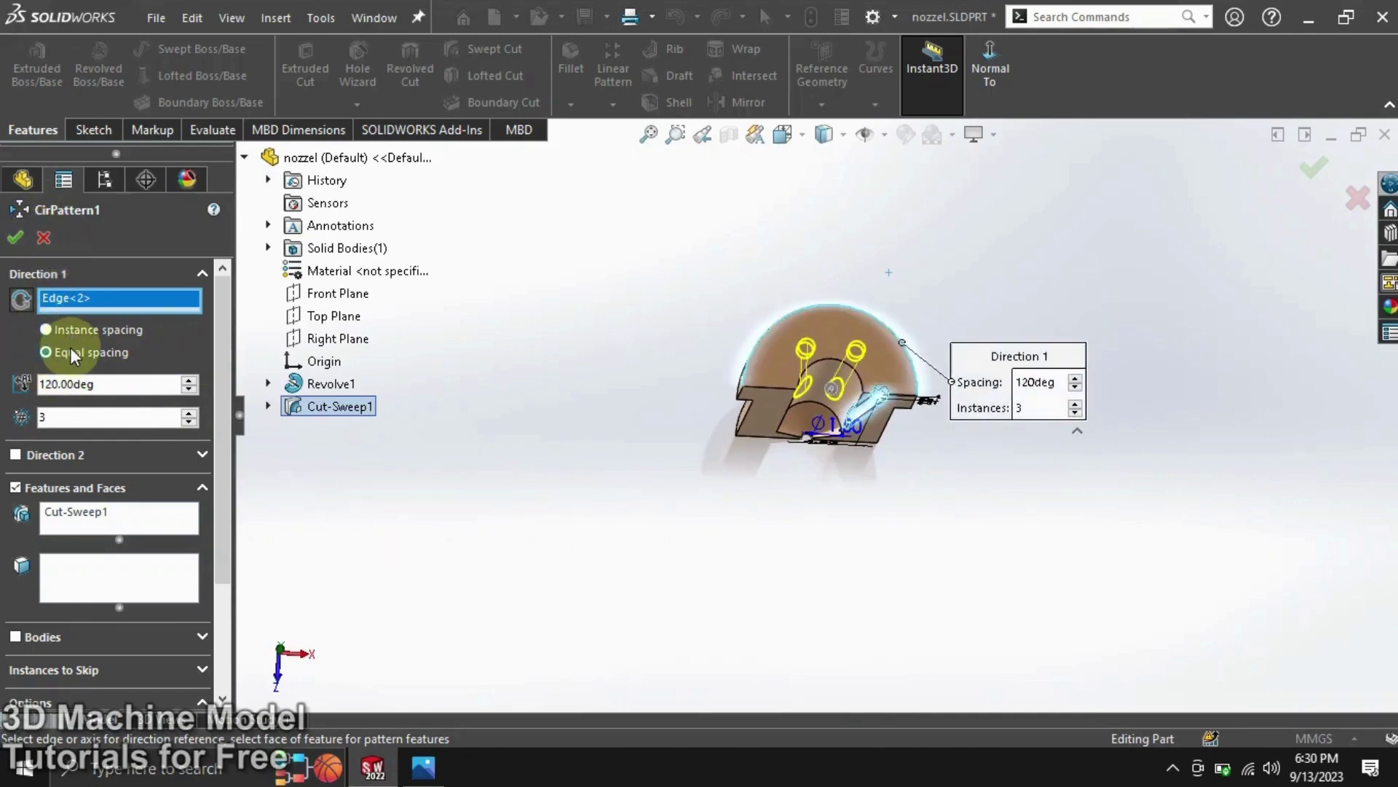
double_click(114, 384)
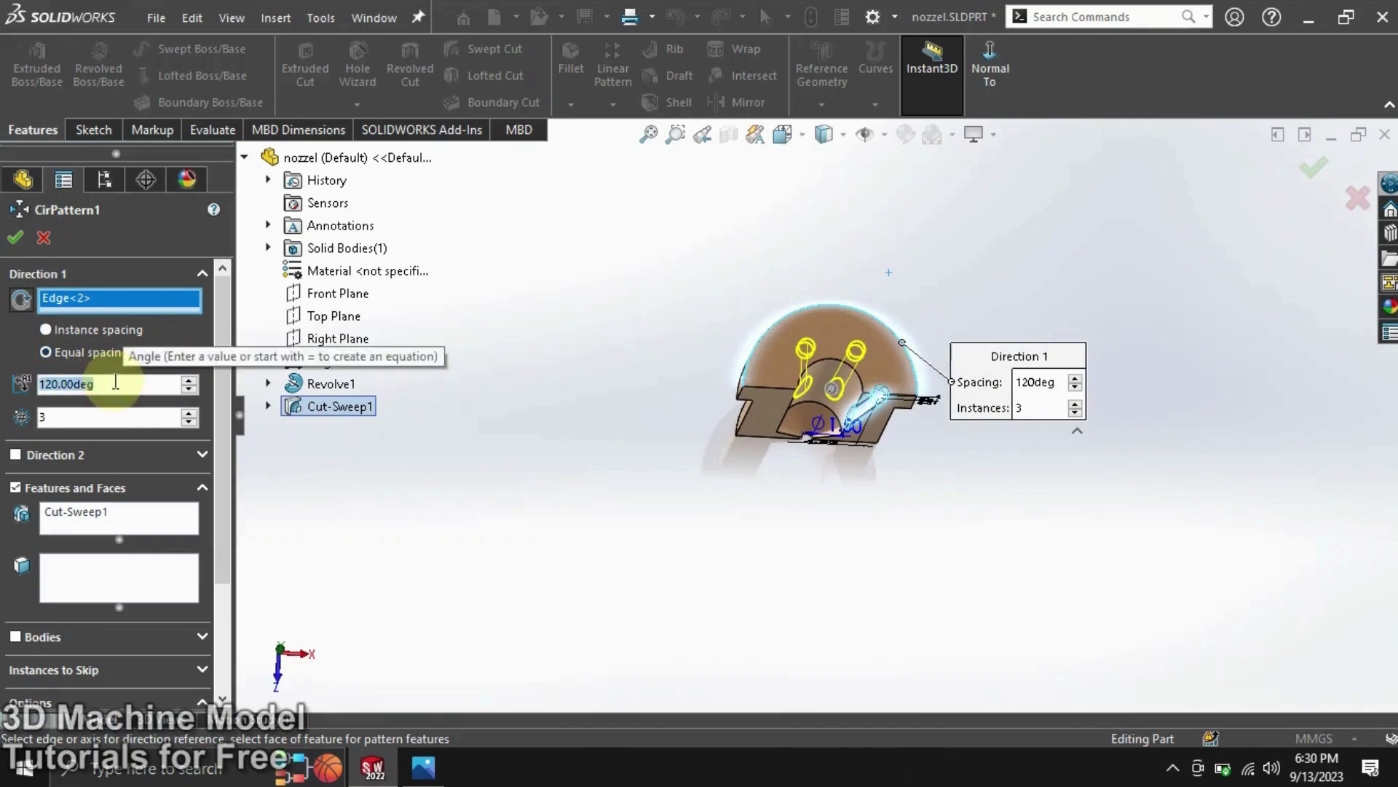
text(360)
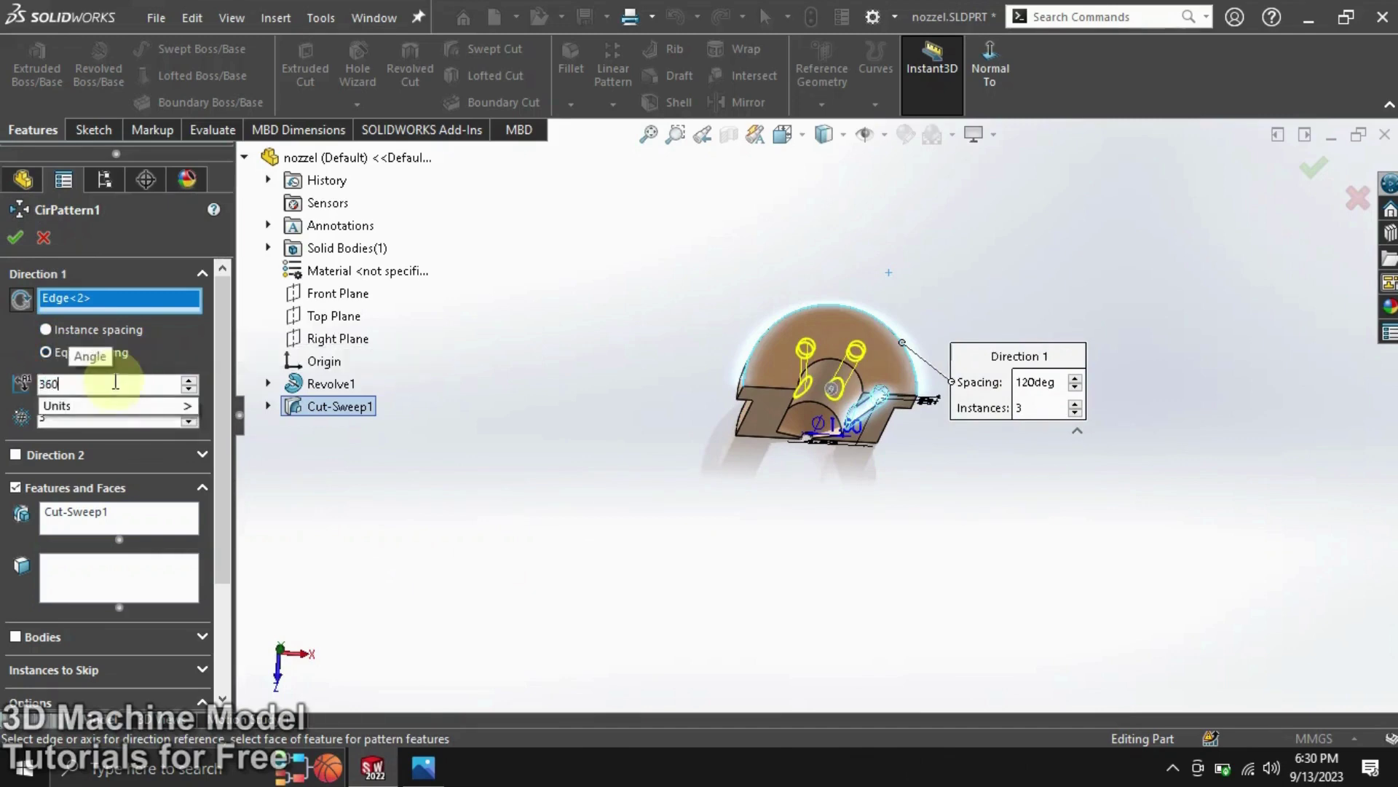
key(Return)
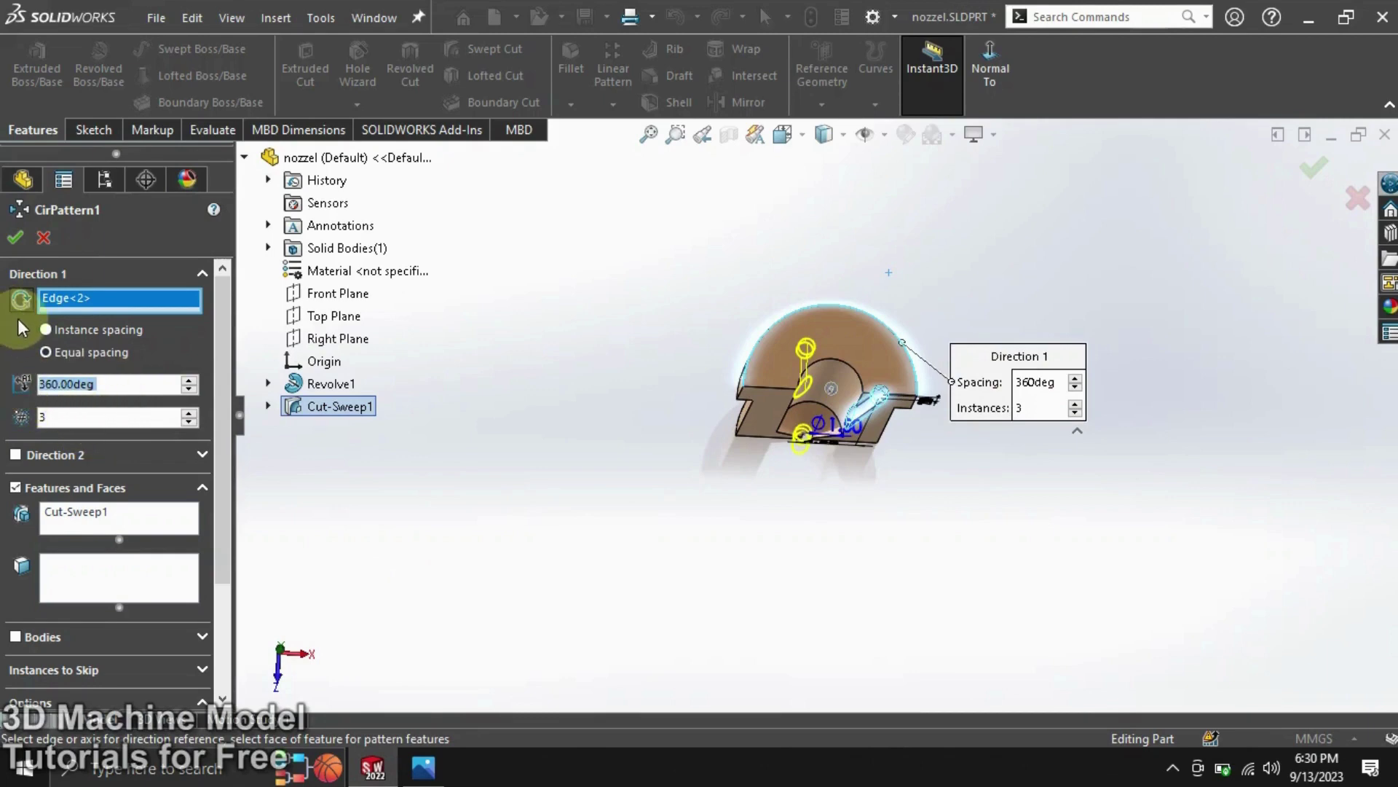
click(16, 239)
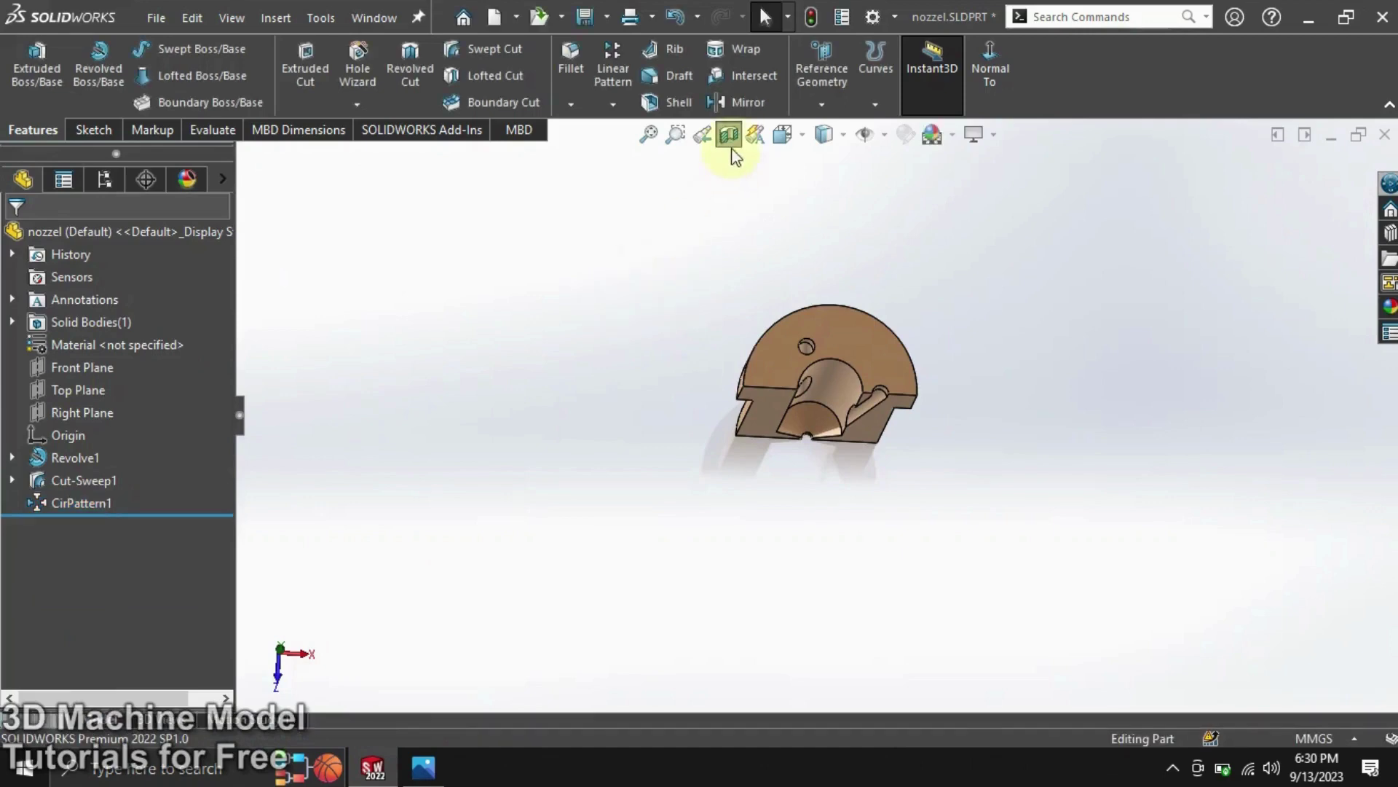
Turn off the section view, orbit the whole nozzle, and return to Part2's Sketch2.
click(728, 134)
mouse_move(618, 286)
middle_down()
mouse_move(599, 329)
mouse_move(624, 359)
mouse_move(587, 312)
mouse_move(624, 321)
mouse_move(589, 319)
mouse_move(605, 281)
mouse_move(633, 323)
mouse_move(605, 319)
middle_up()
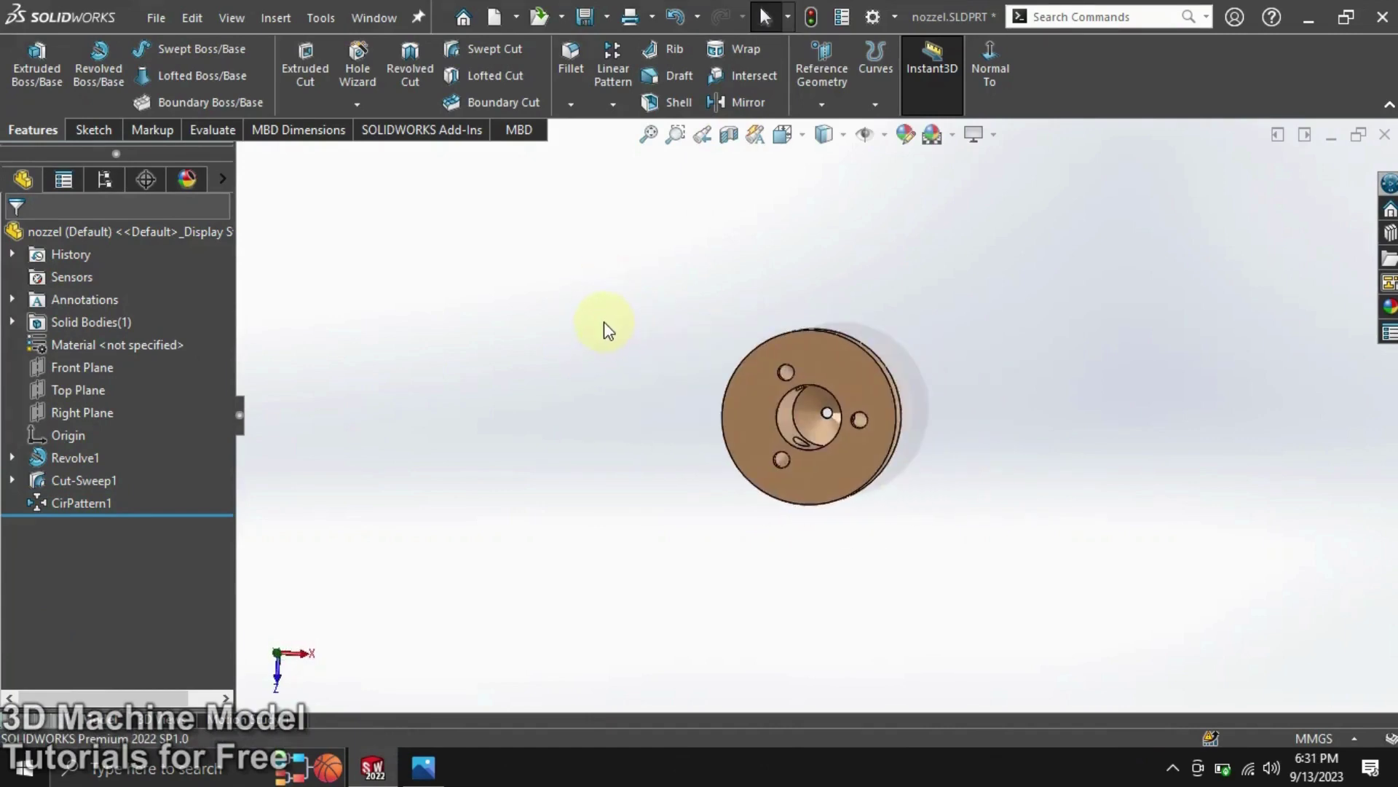
mouse_move(602, 359)
middle_down()
mouse_move(829, 412)
mouse_move(597, 362)
mouse_move(597, 384)
middle_up()
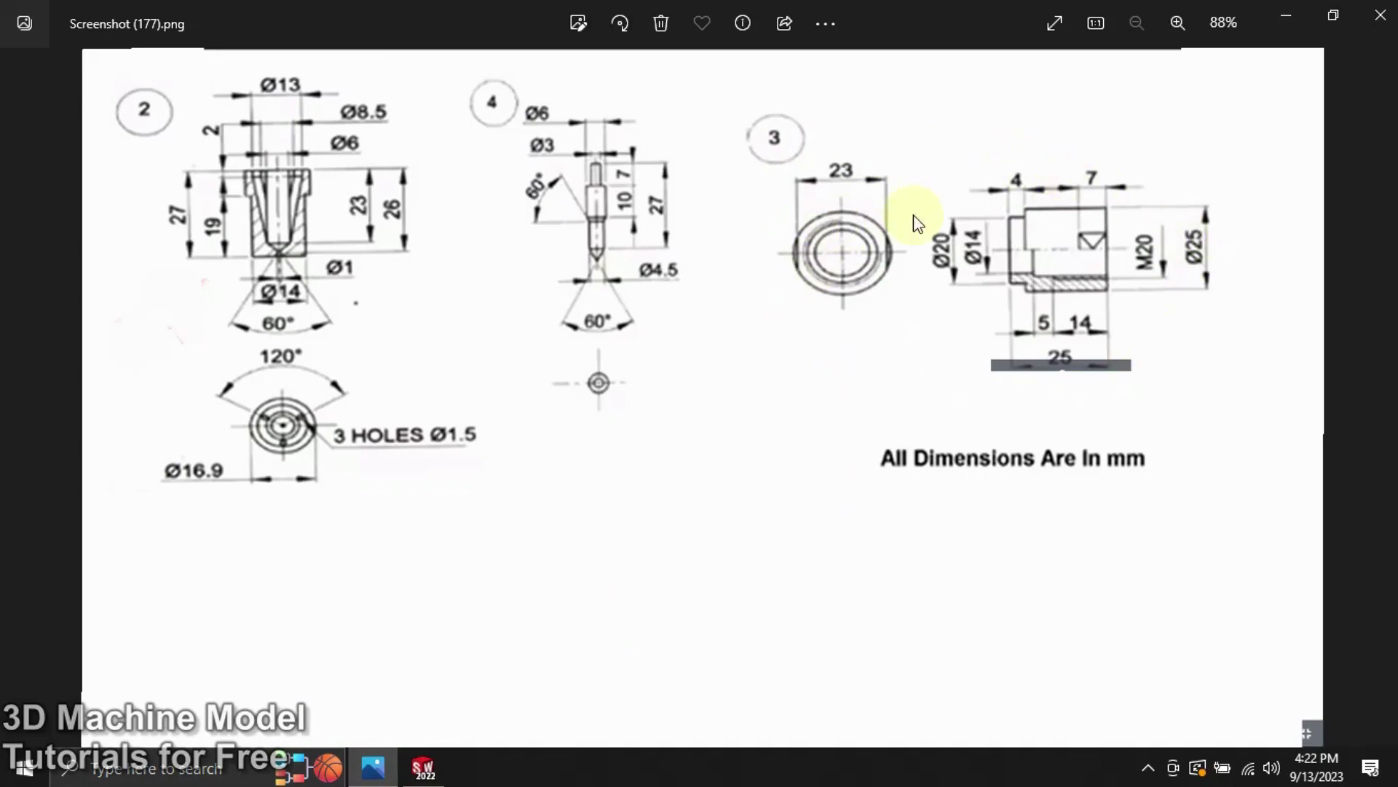
click(425, 767)
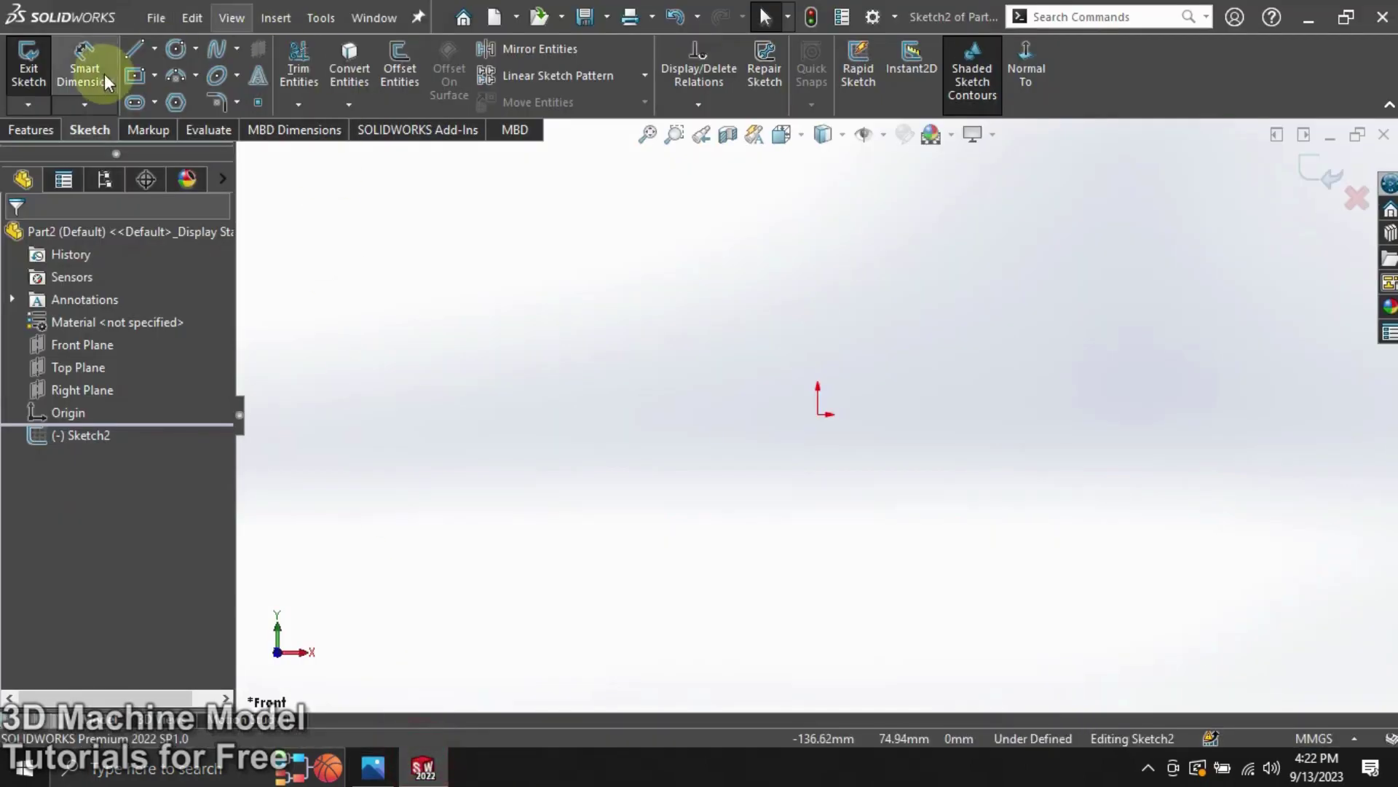
Sketch two concentric circles at the origin dimensioned Ø25 mm and Ø20 mm.
click(177, 48)
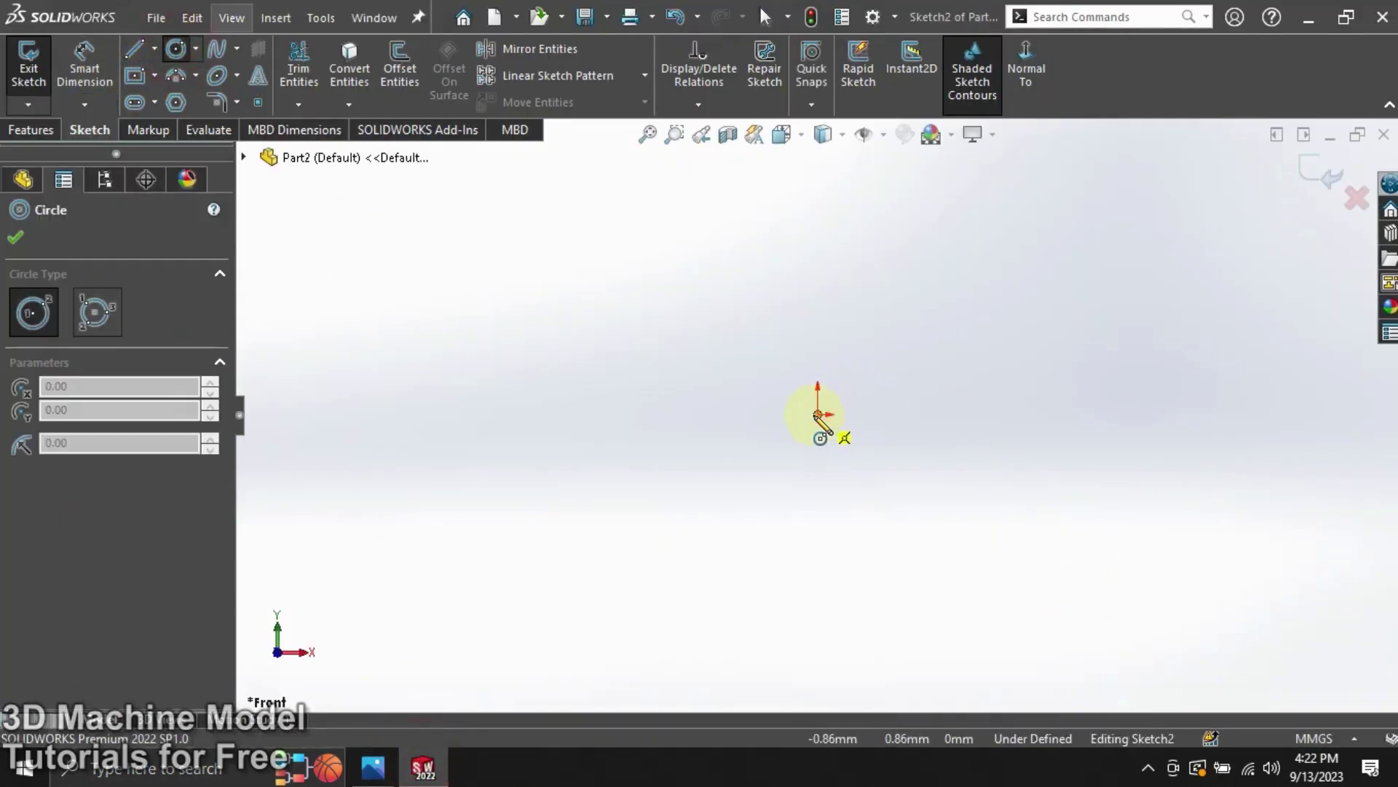
drag(817, 414, 818, 302)
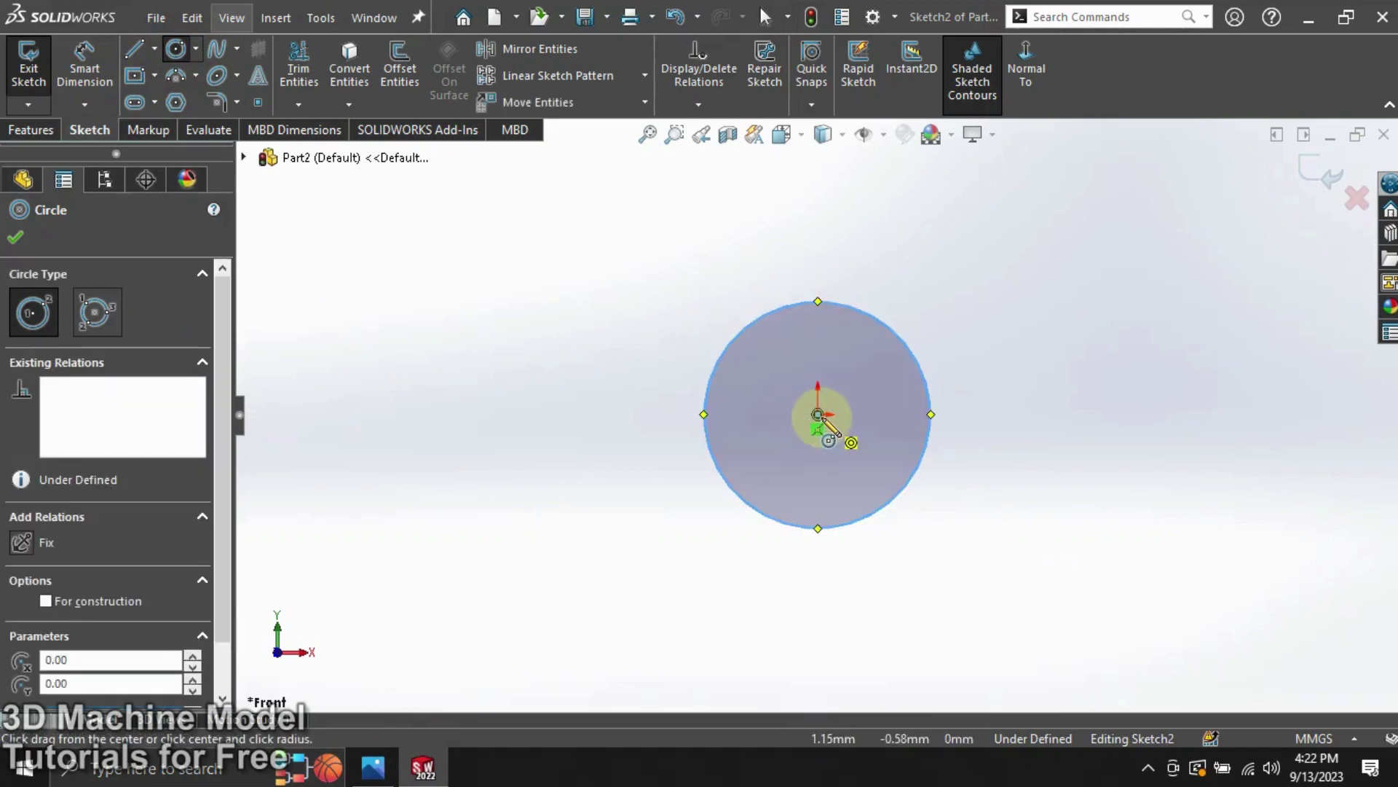
drag(818, 414, 818, 348)
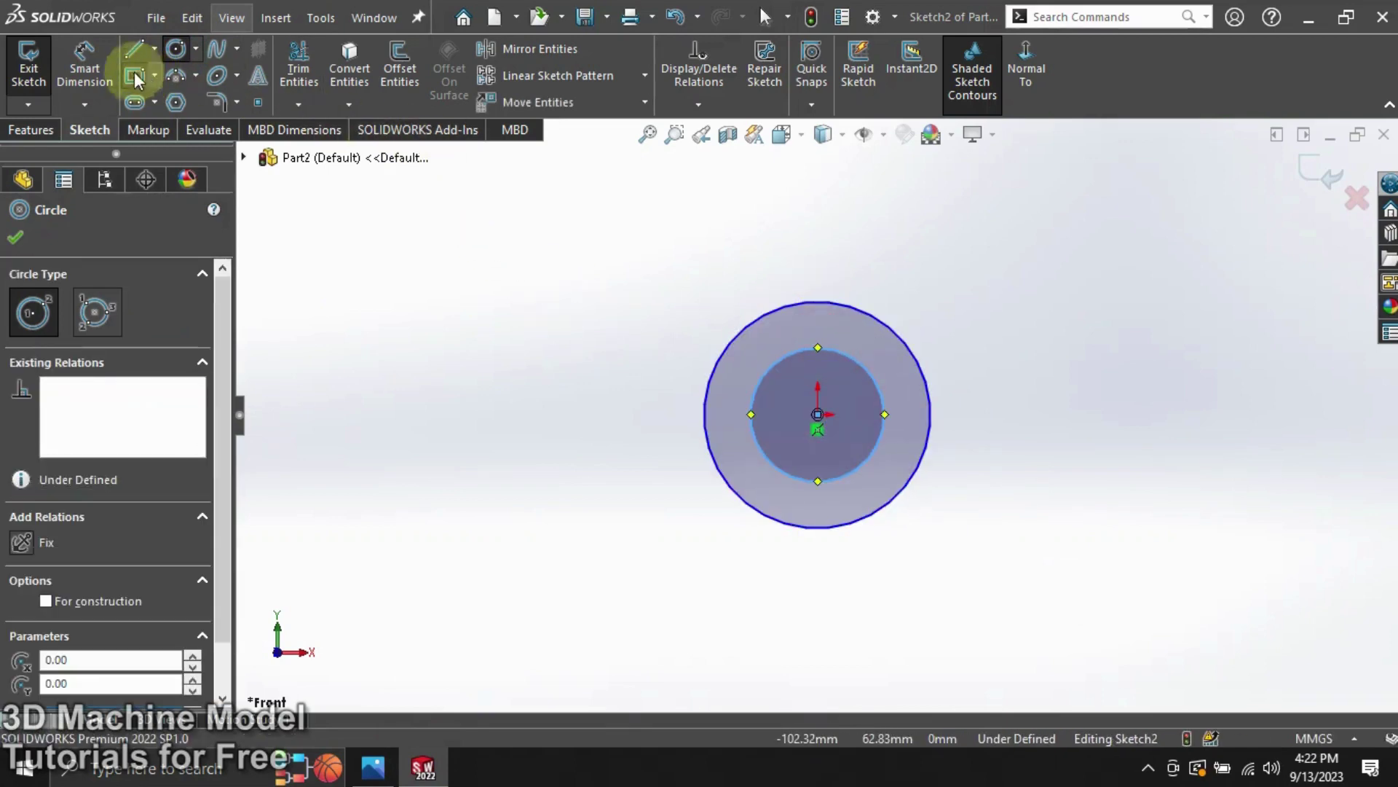
key(Escape)
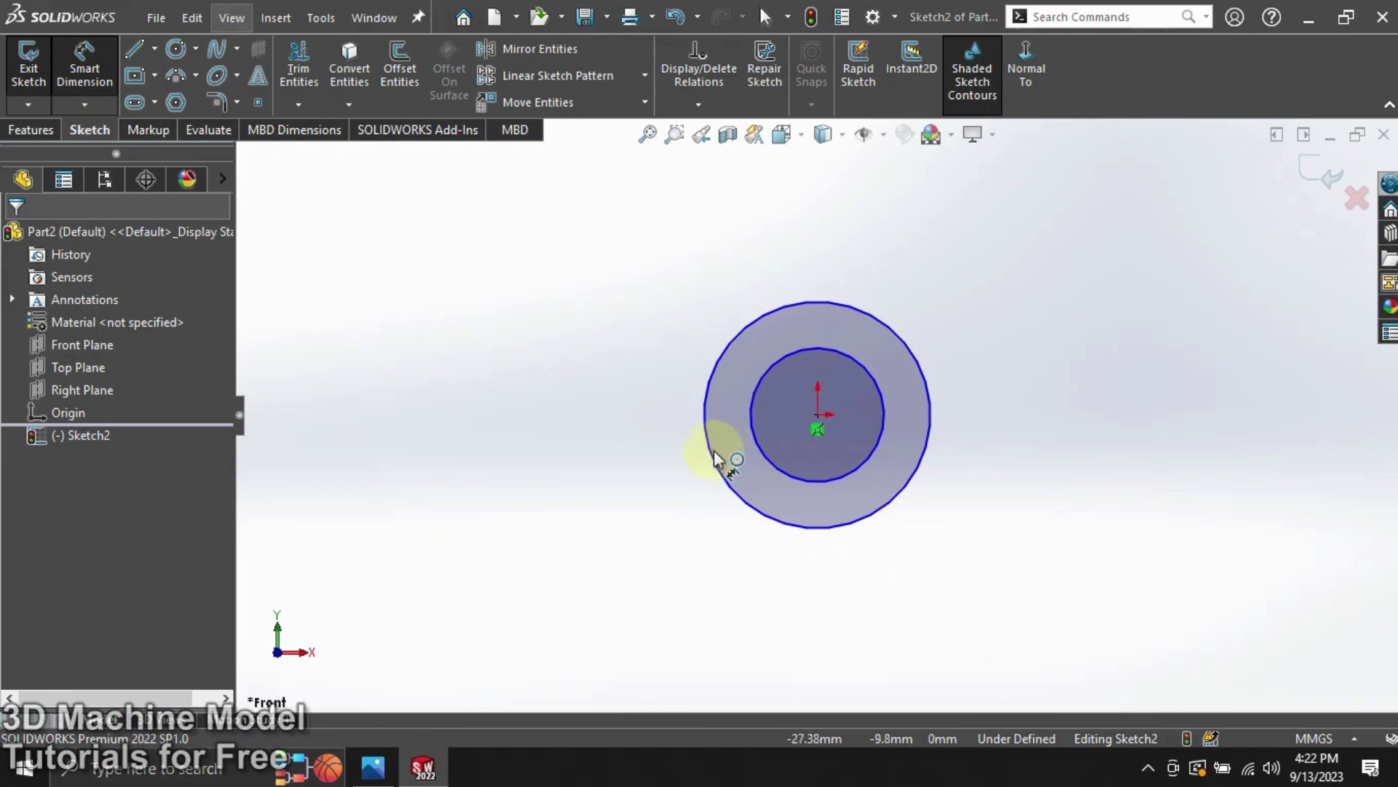
click(714, 457)
click(656, 448)
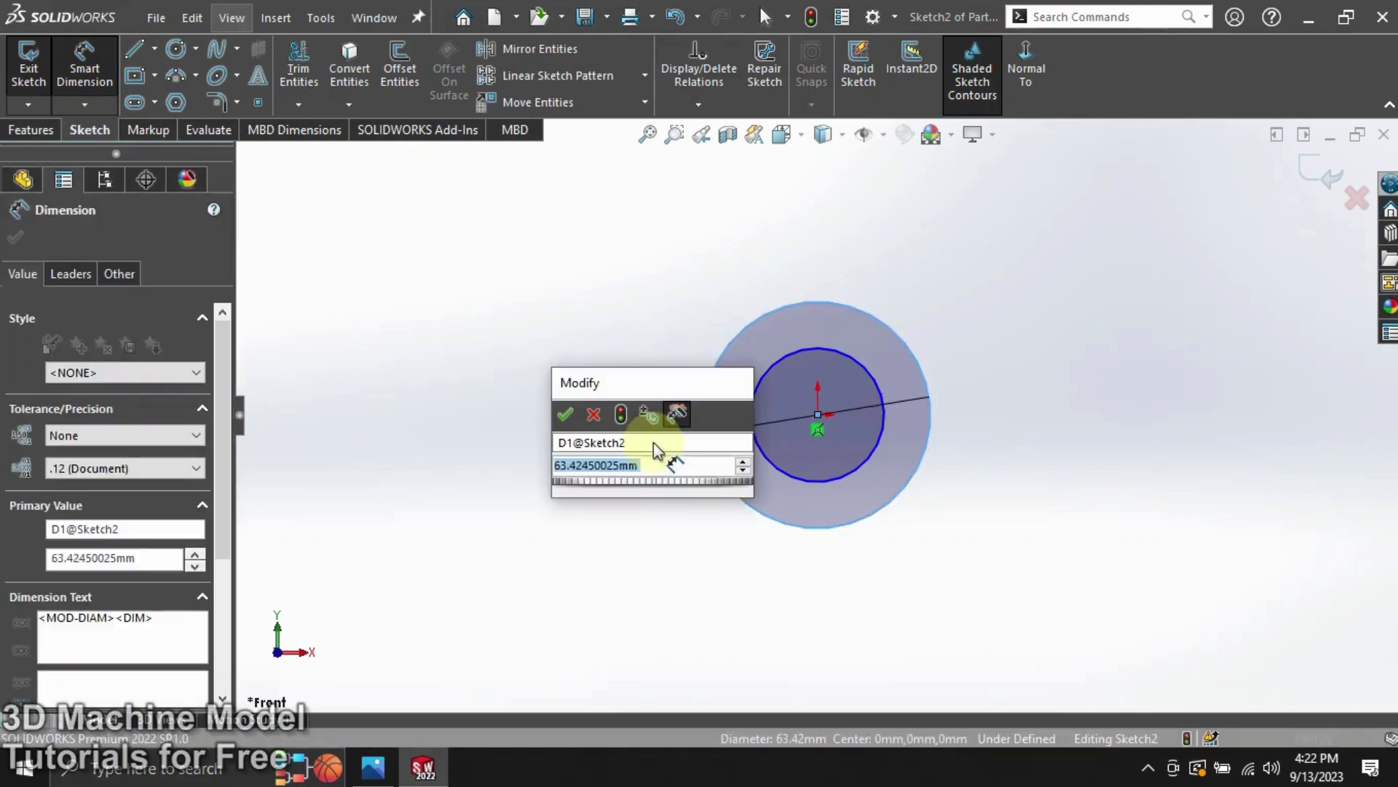
text(25)
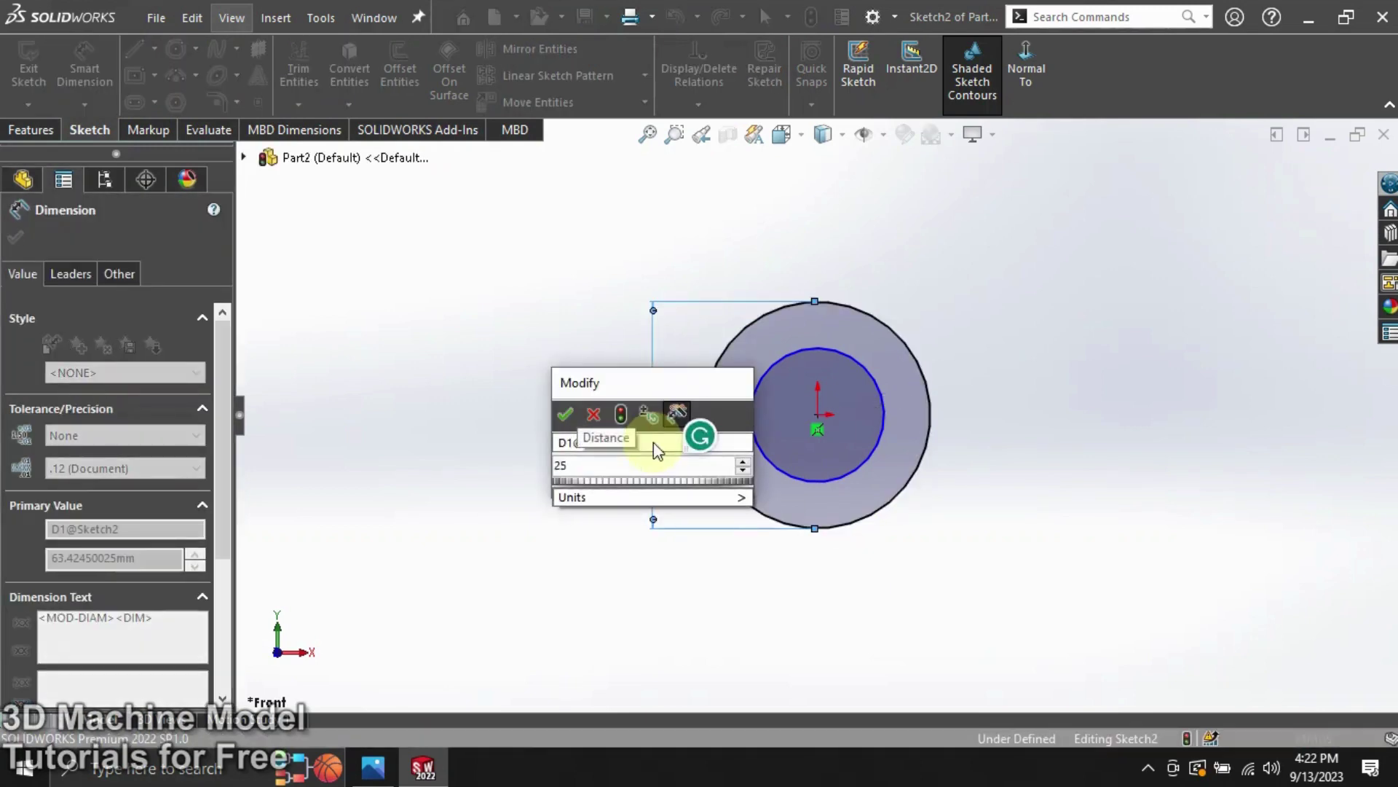
key(Return)
click(879, 437)
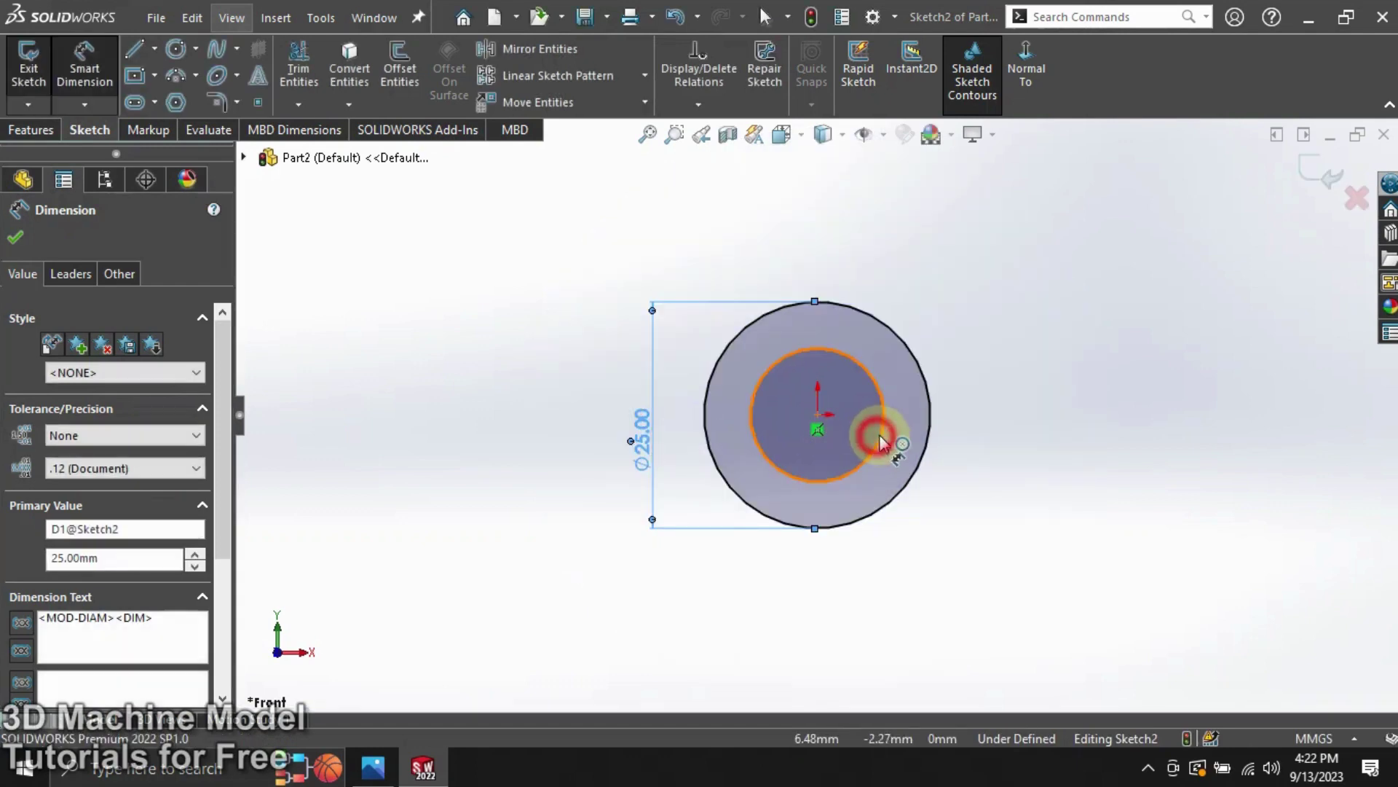
click(1020, 342)
text(2)
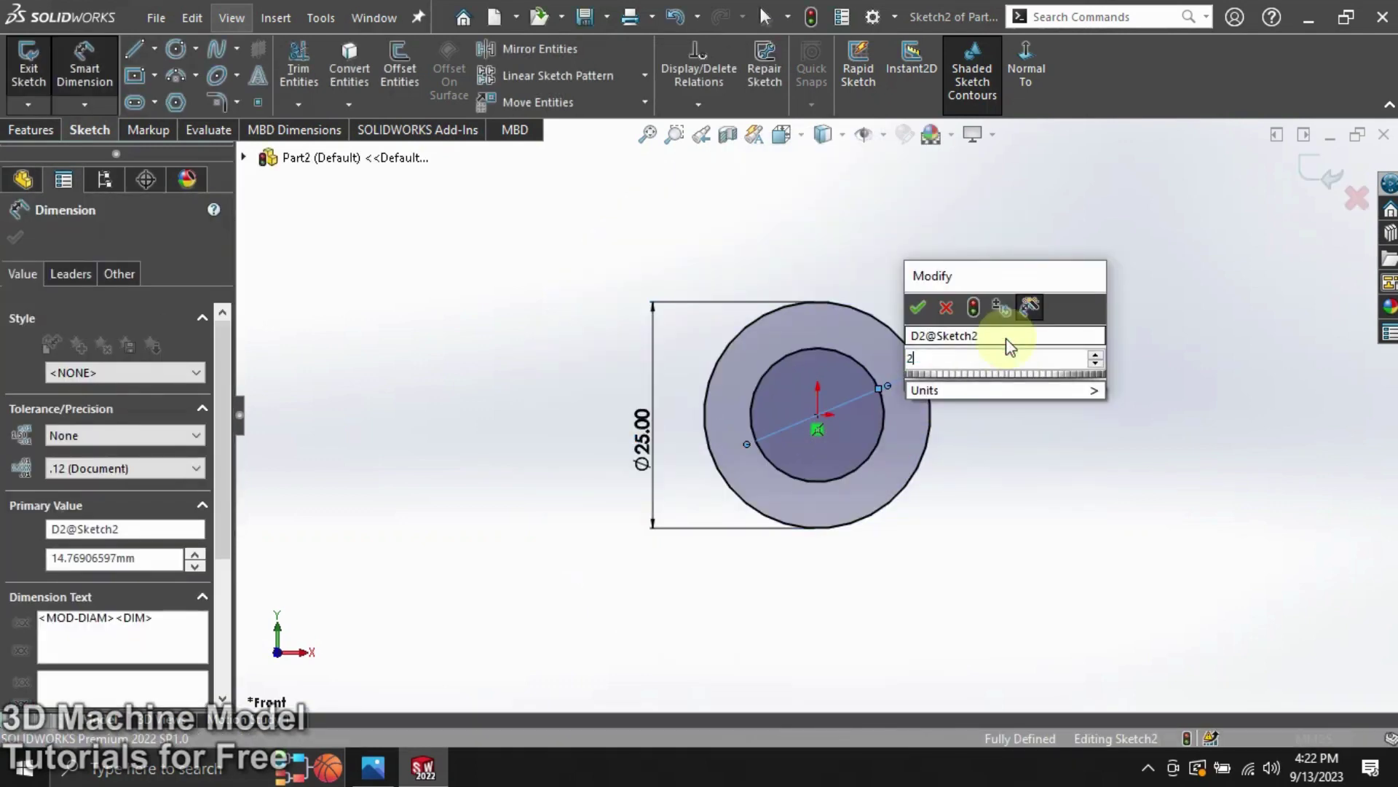
text(0)
click(917, 308)
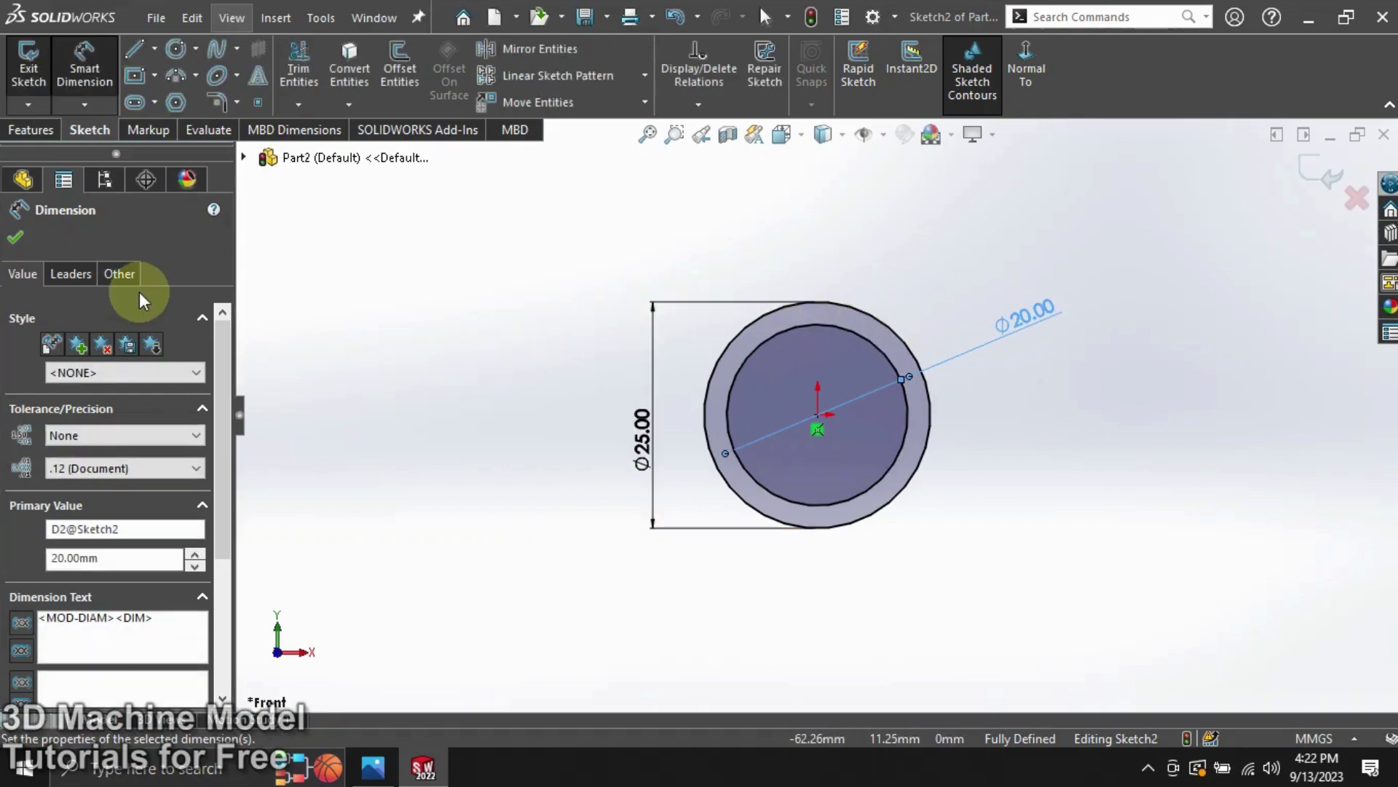
Exit the sketch and extrude the ring 20 mm as Boss-Extrude1.
click(27, 65)
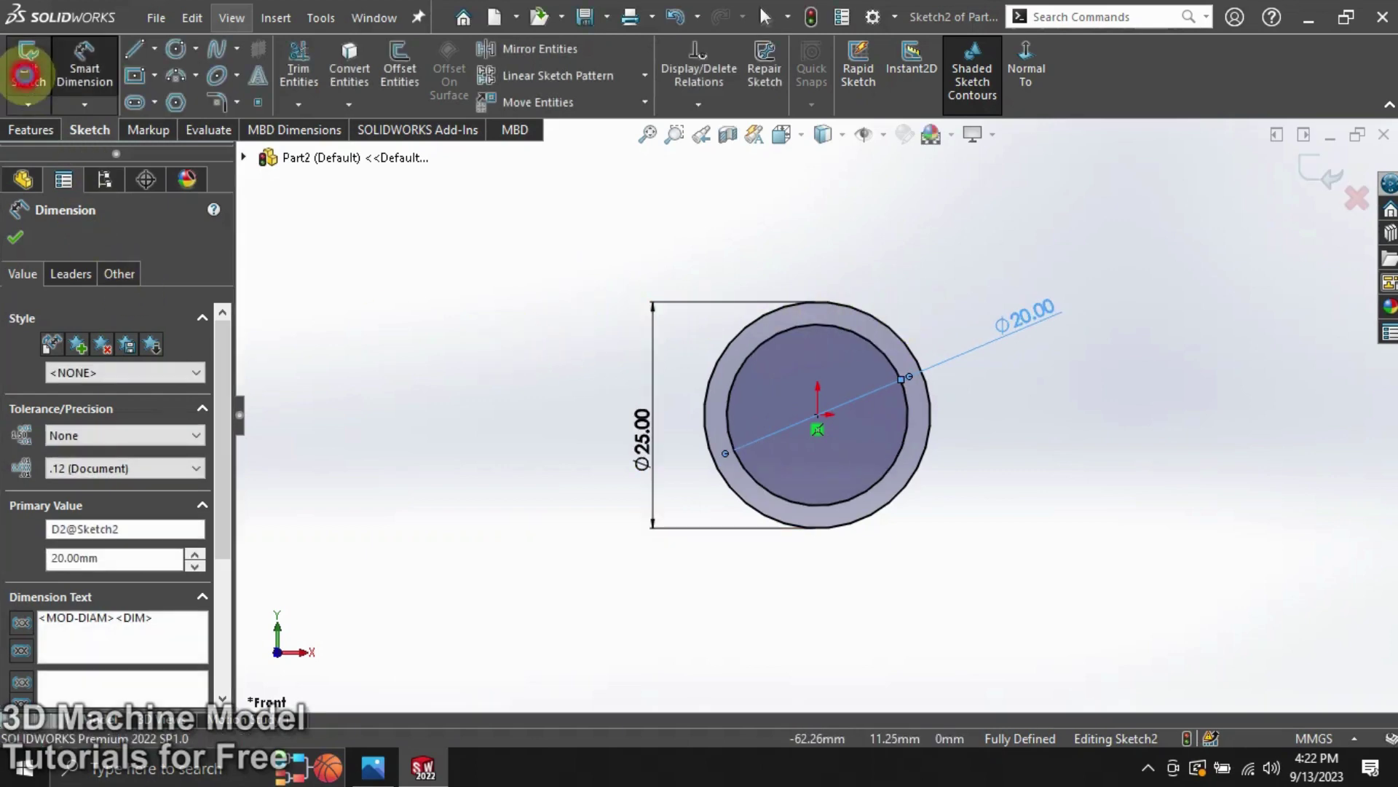
click(31, 131)
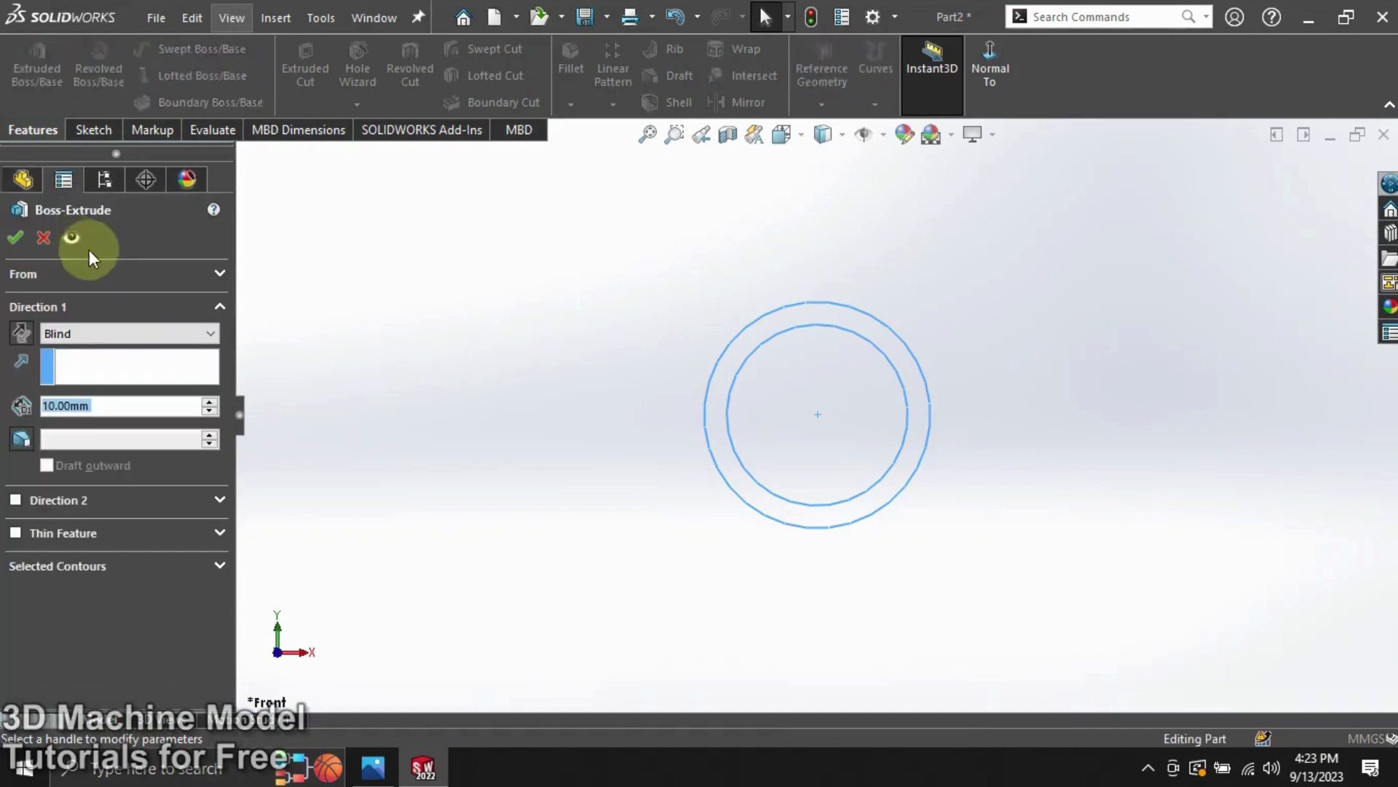
click(217, 402)
click(13, 233)
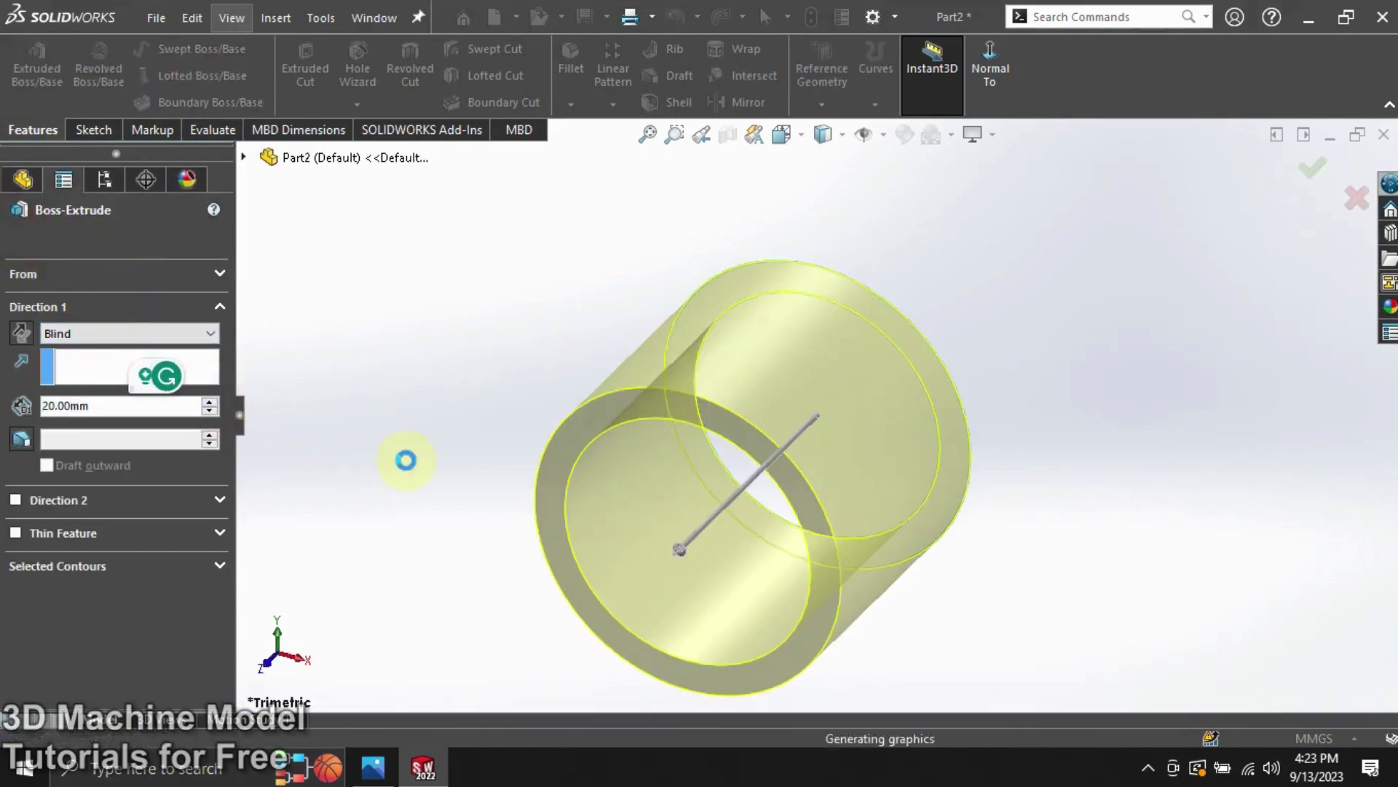
click(567, 470)
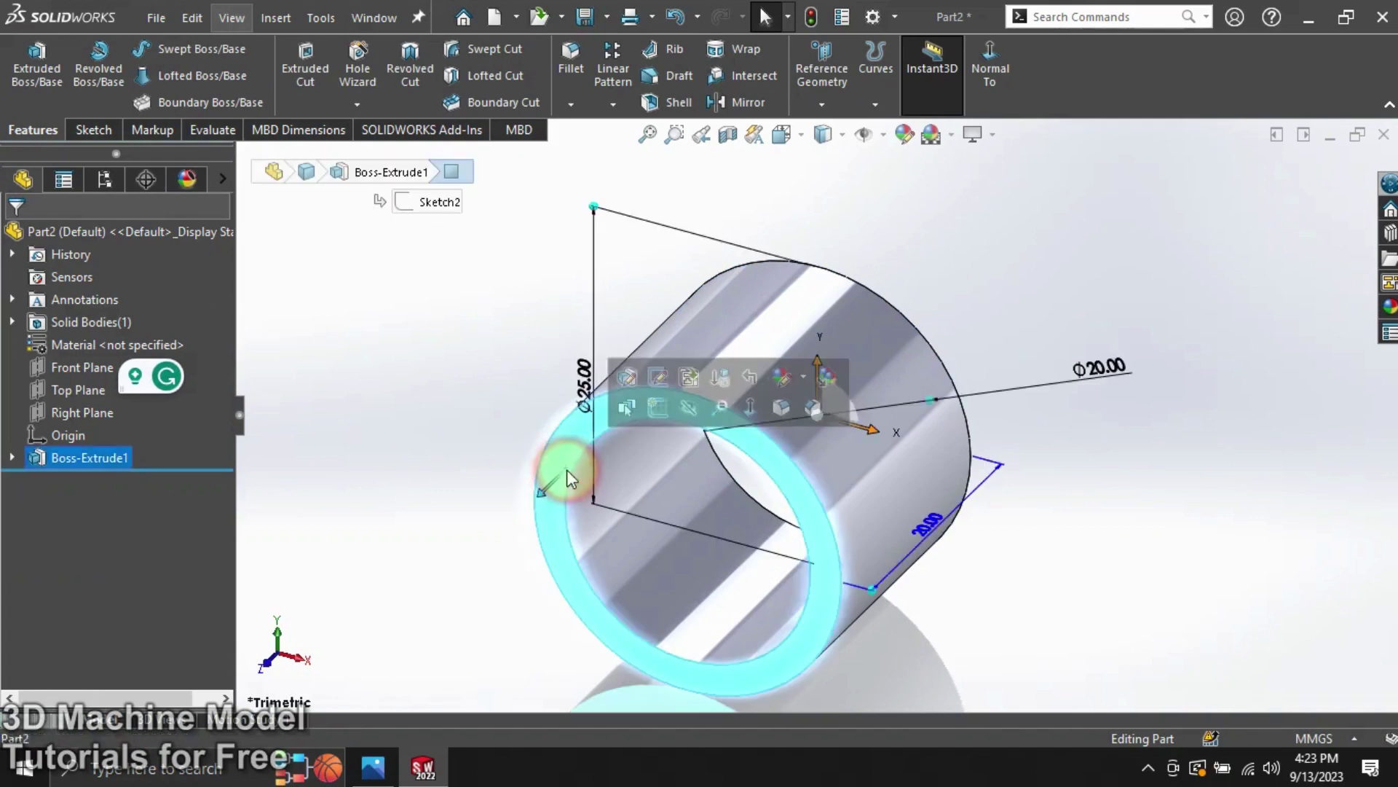
On the tube's end face, sketch one circle on the bore edge and a smaller concentric circle.
click(655, 408)
click(496, 432)
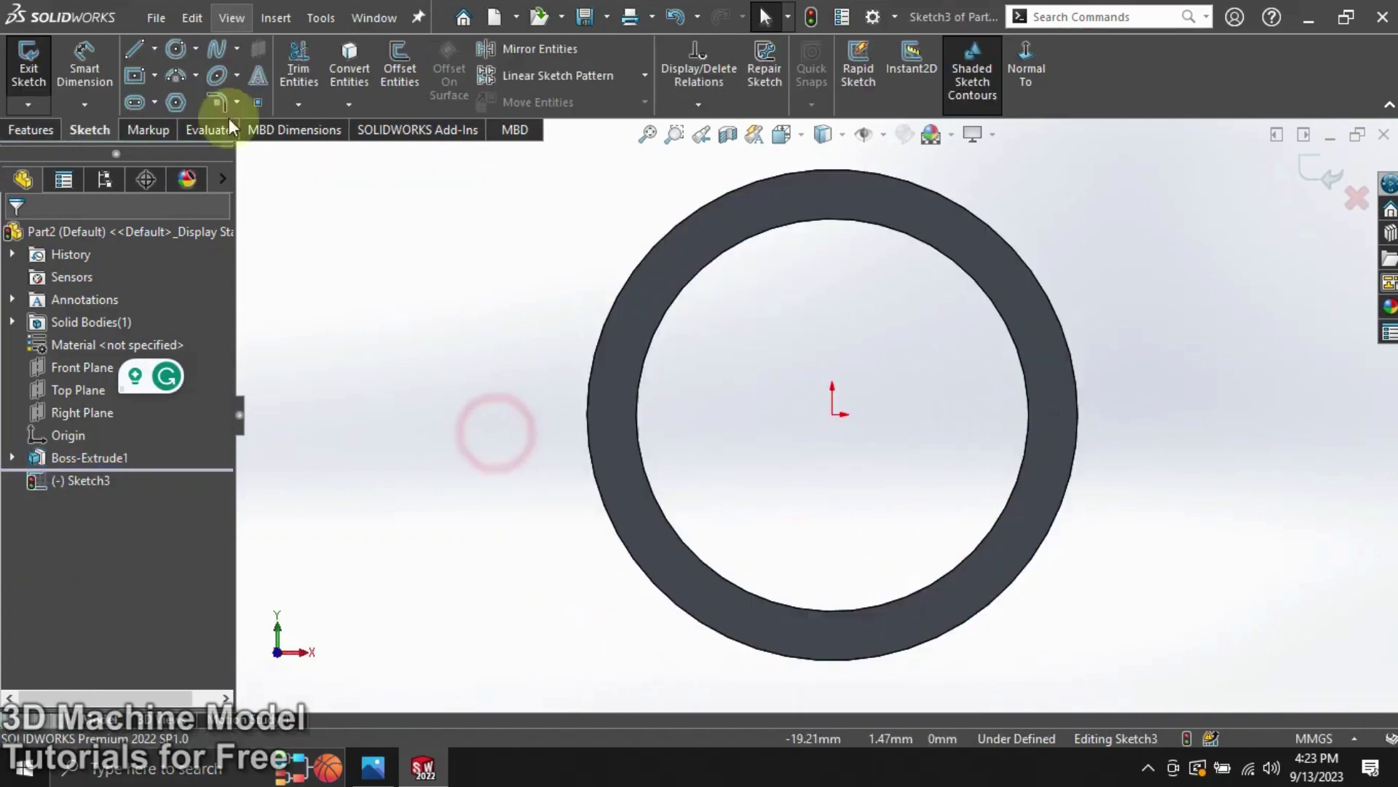
click(195, 48)
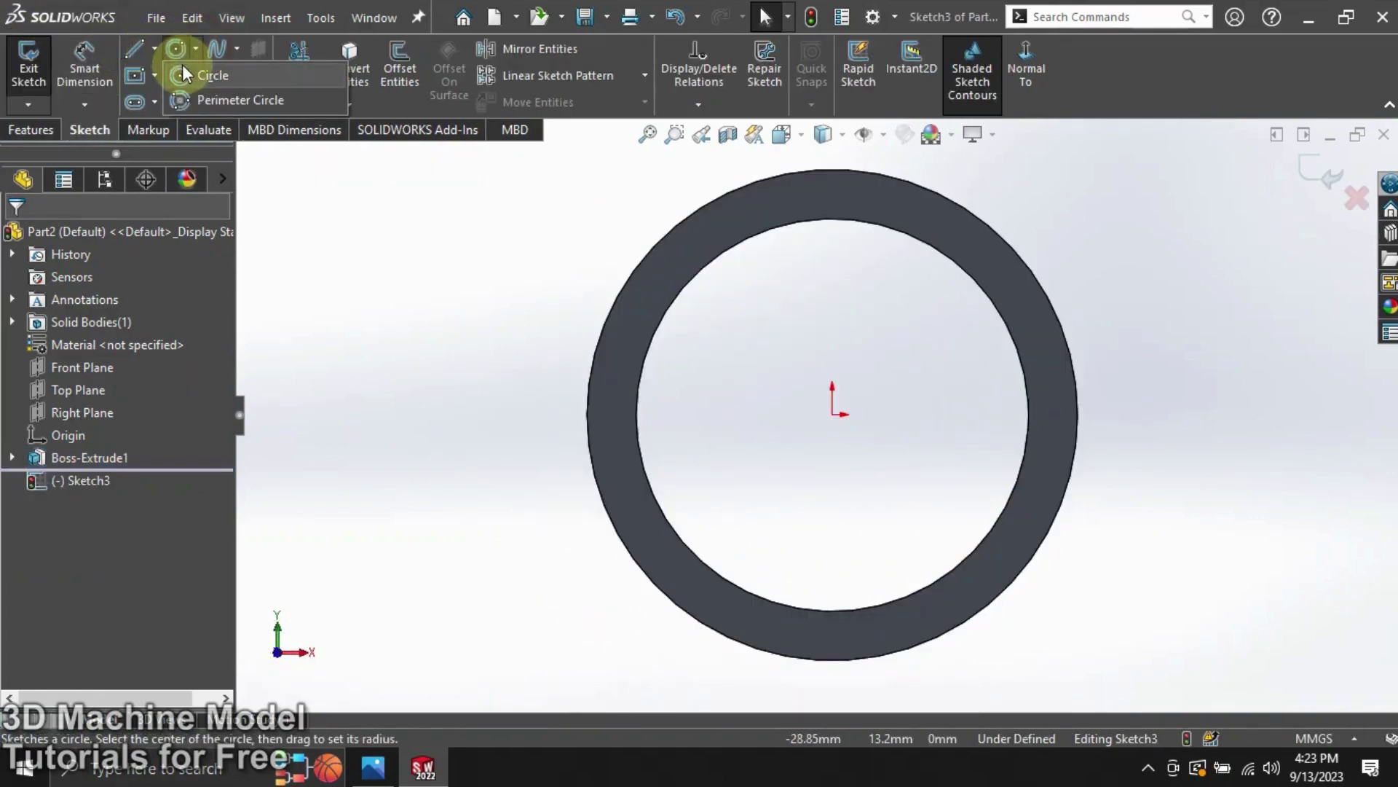
click(198, 75)
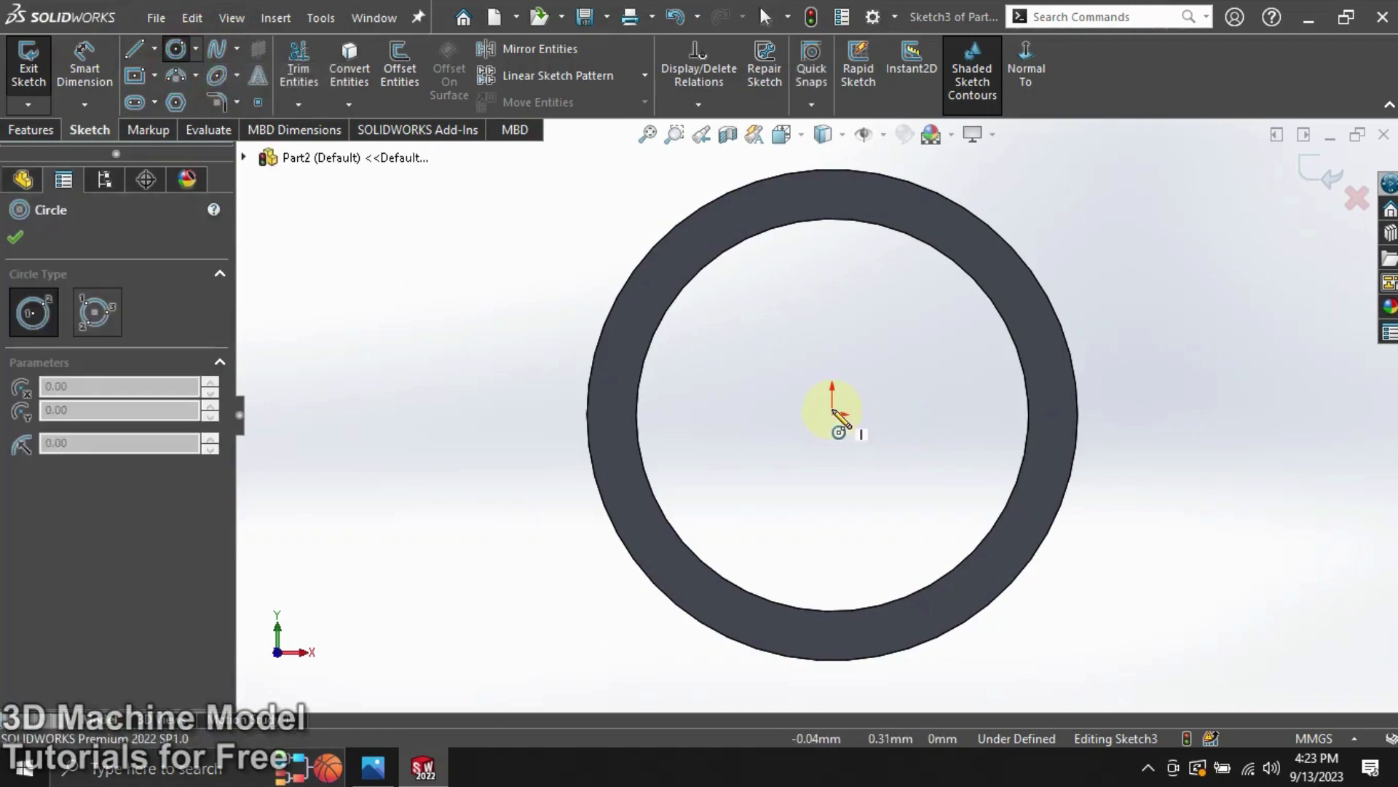
click(833, 413)
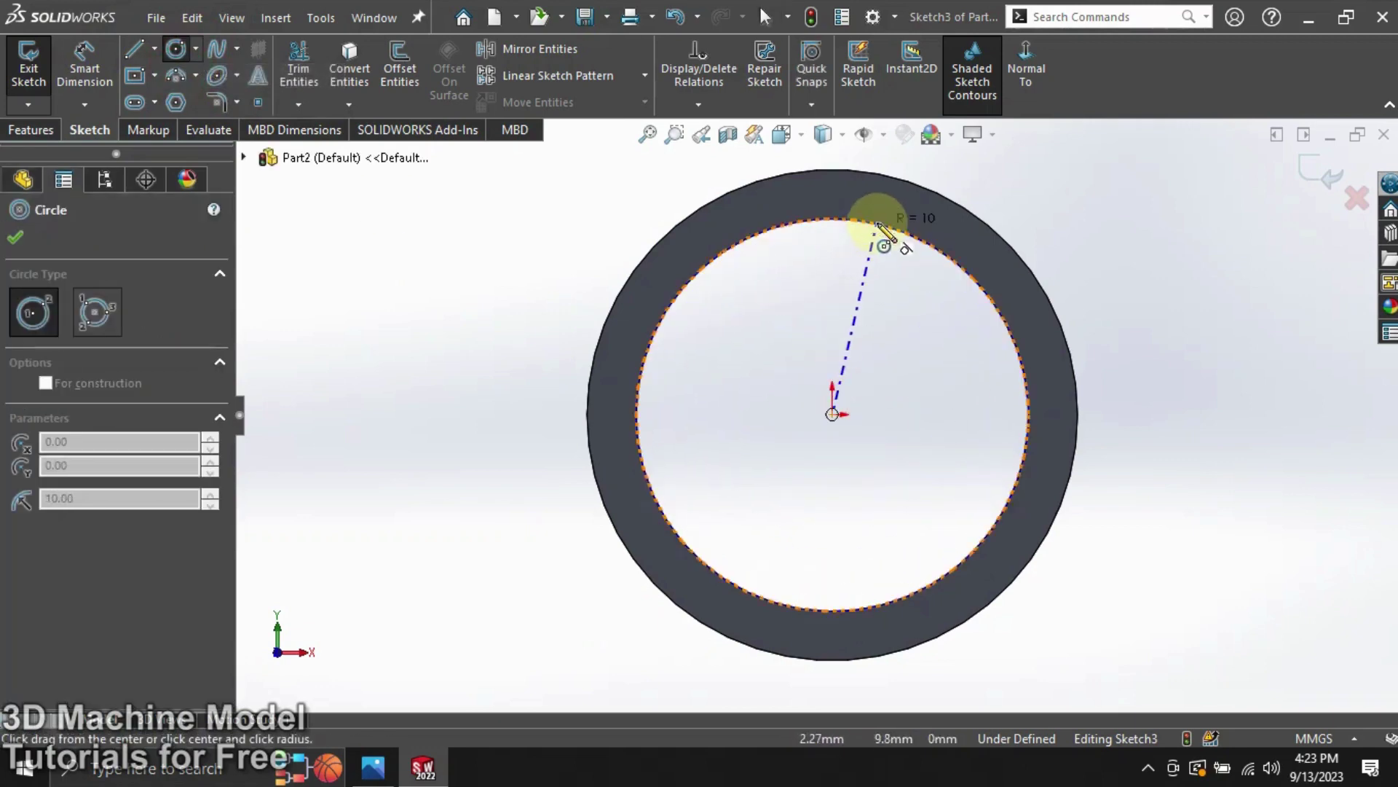
click(878, 222)
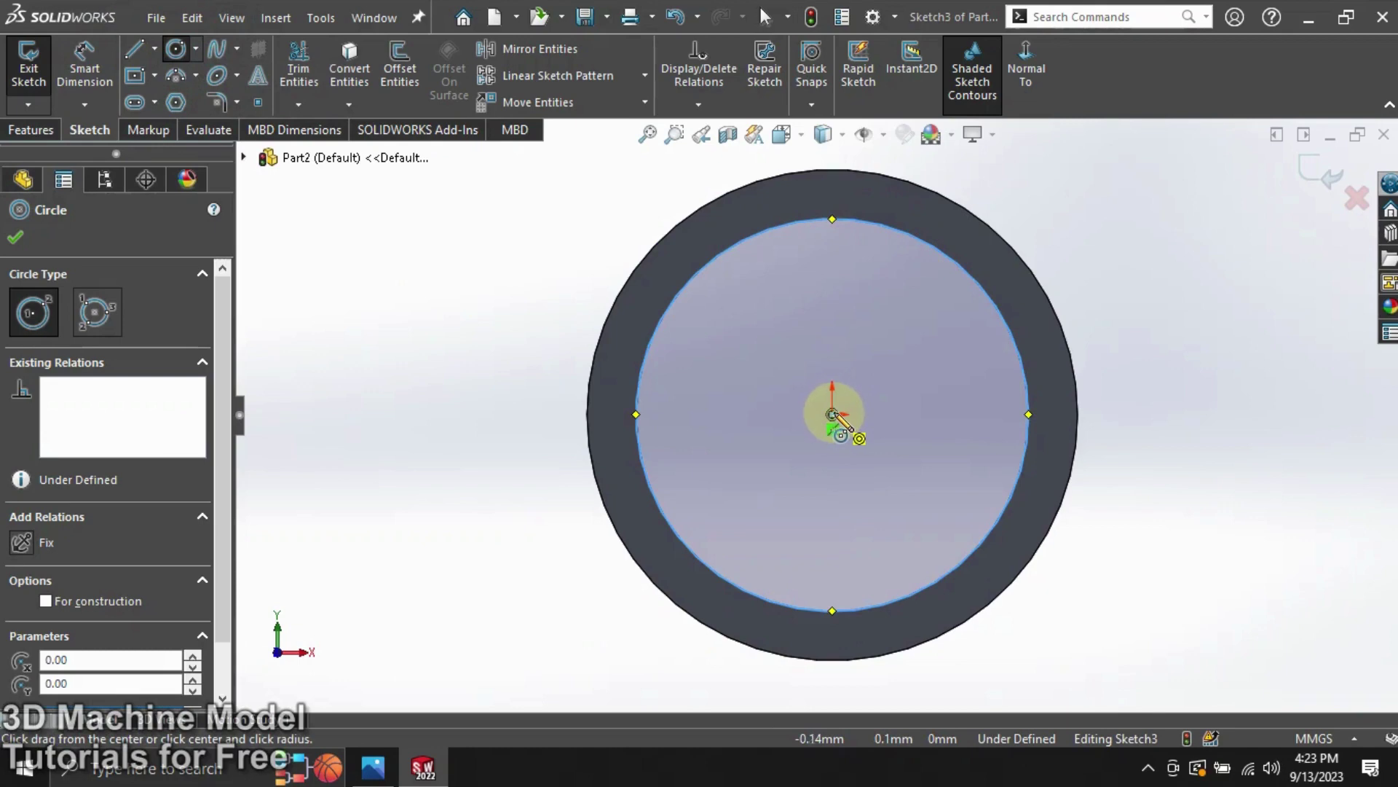
click(832, 414)
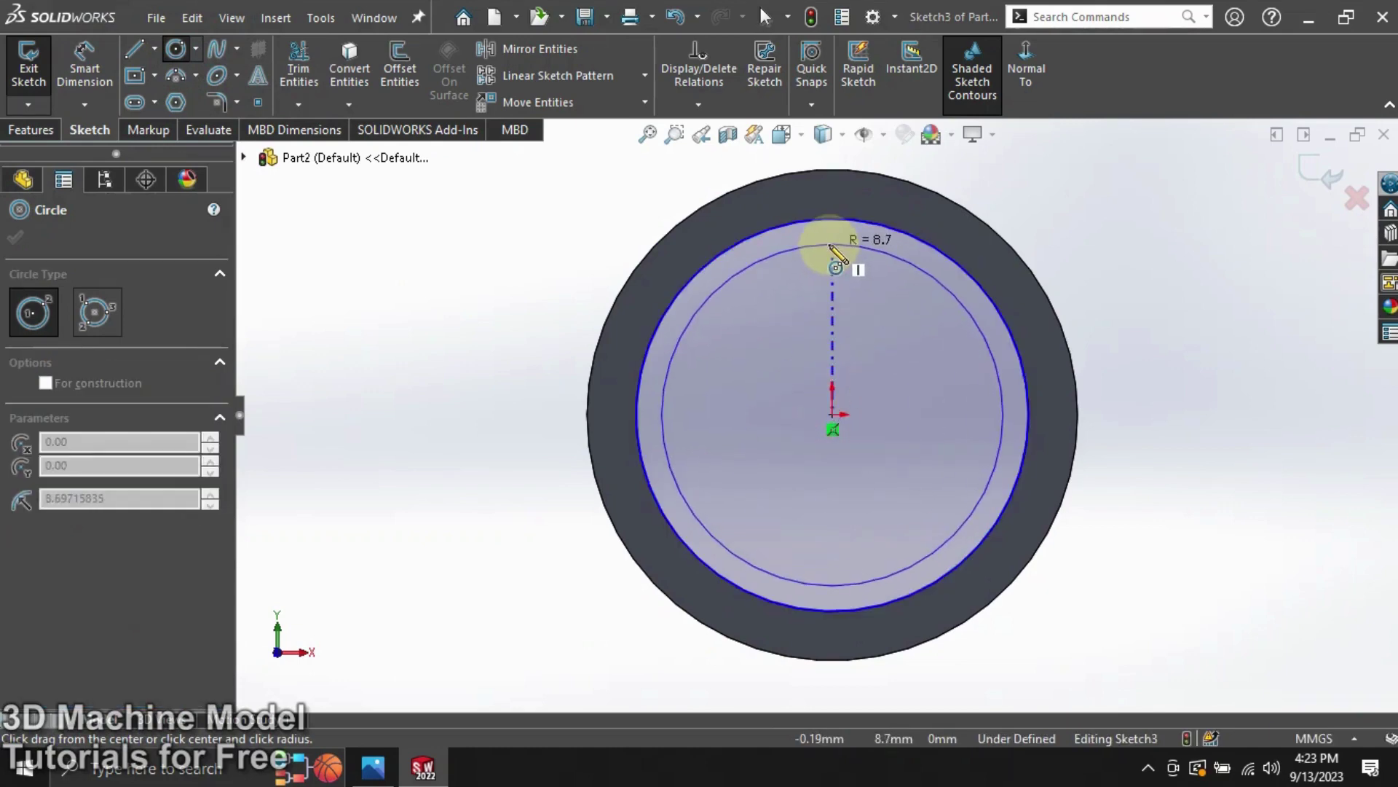
click(825, 275)
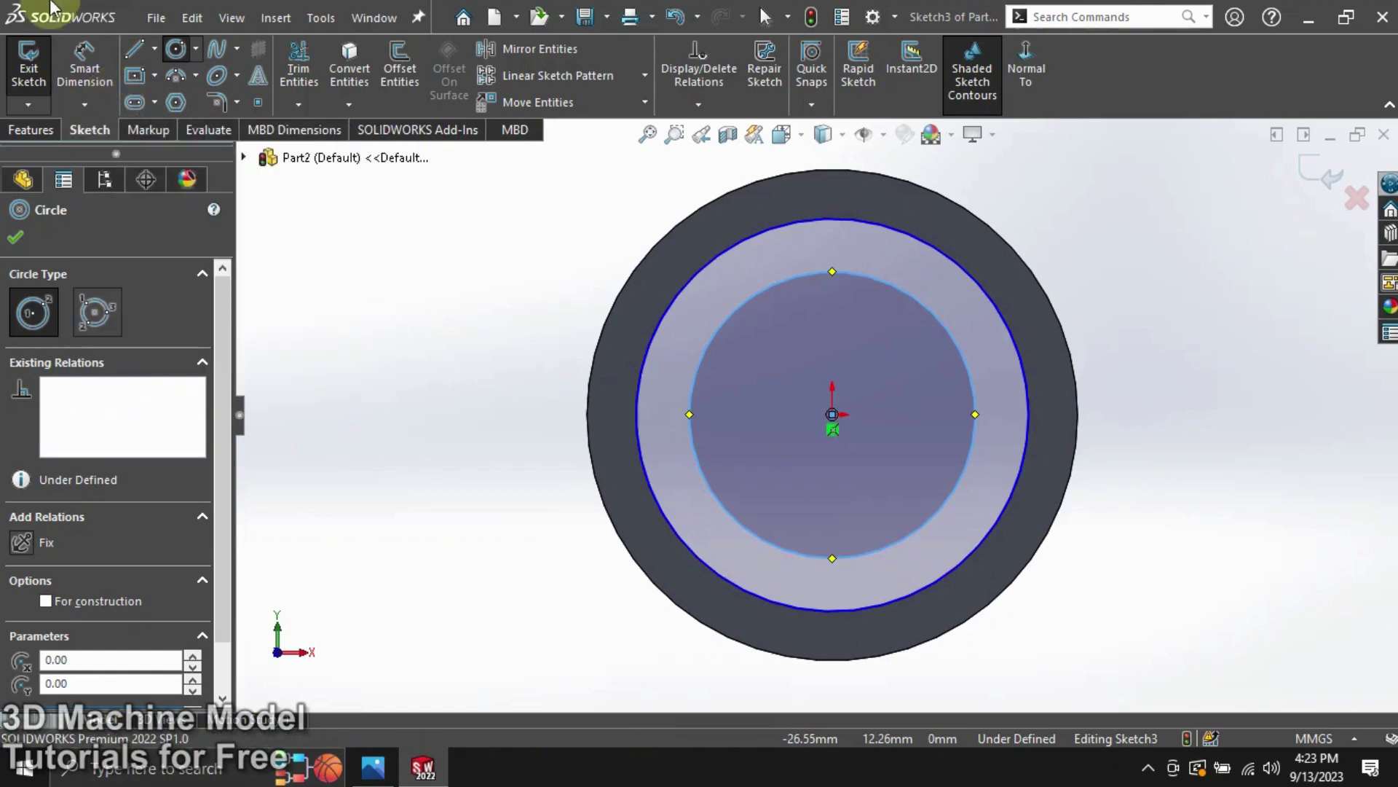
Dimension the smaller circle Ø14 mm and exit the sketch.
click(105, 67)
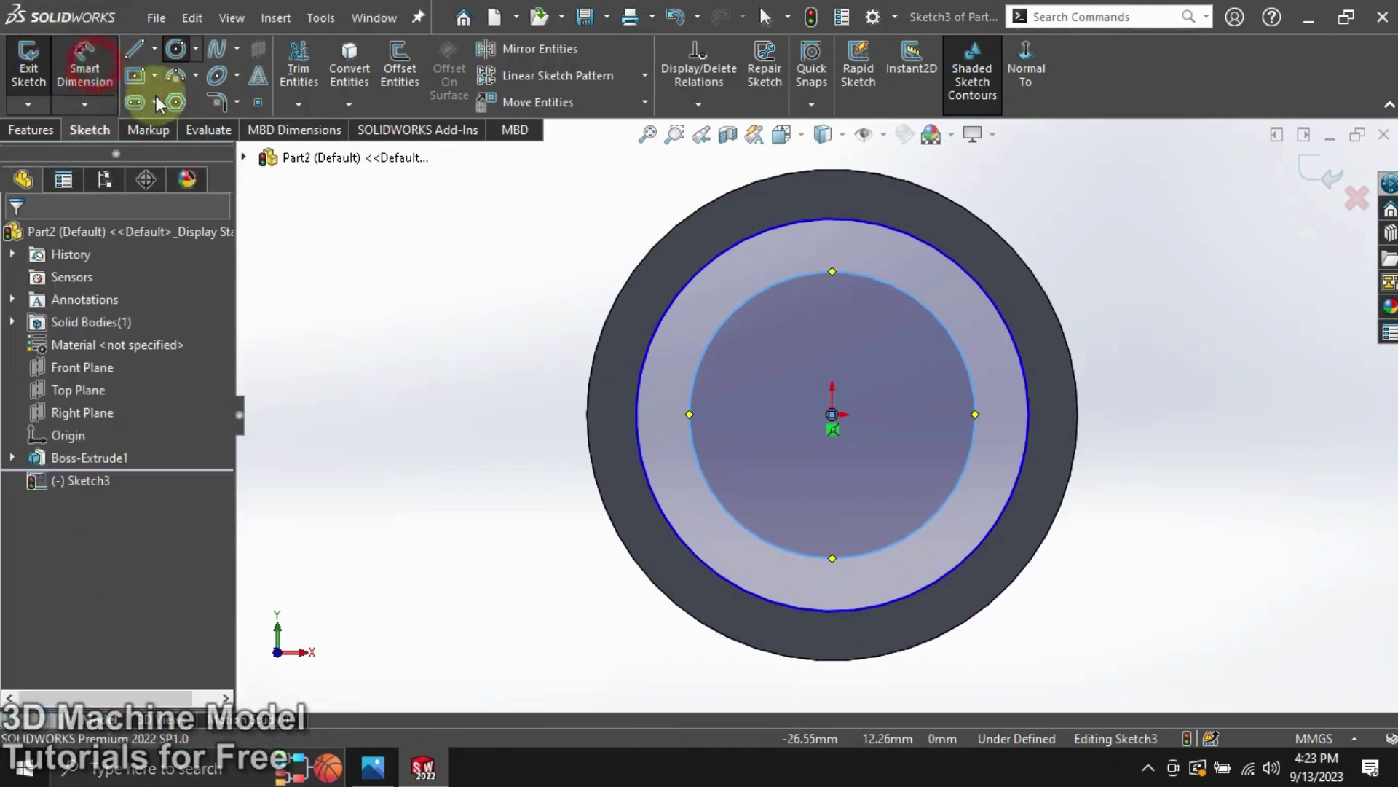
click(689, 383)
click(520, 273)
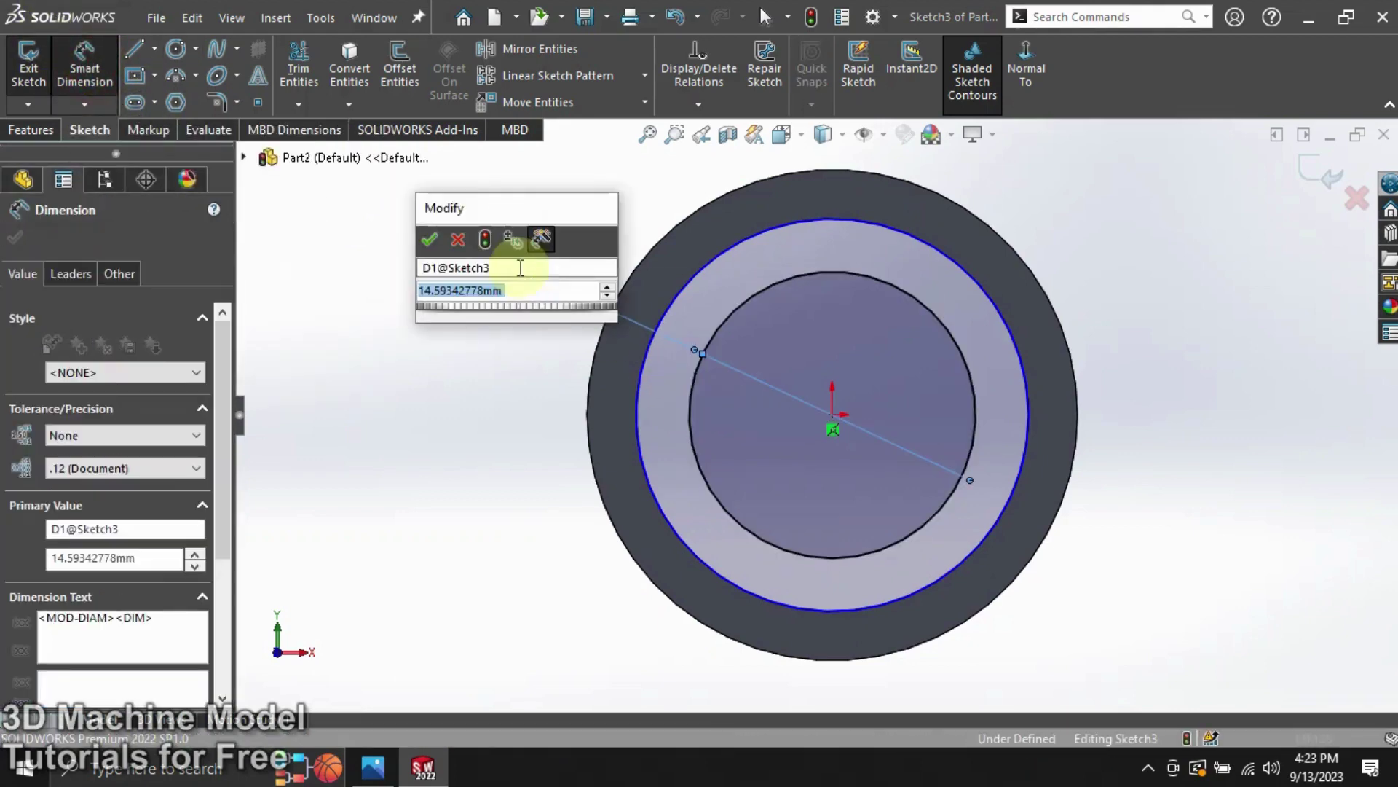
text(14)
click(429, 241)
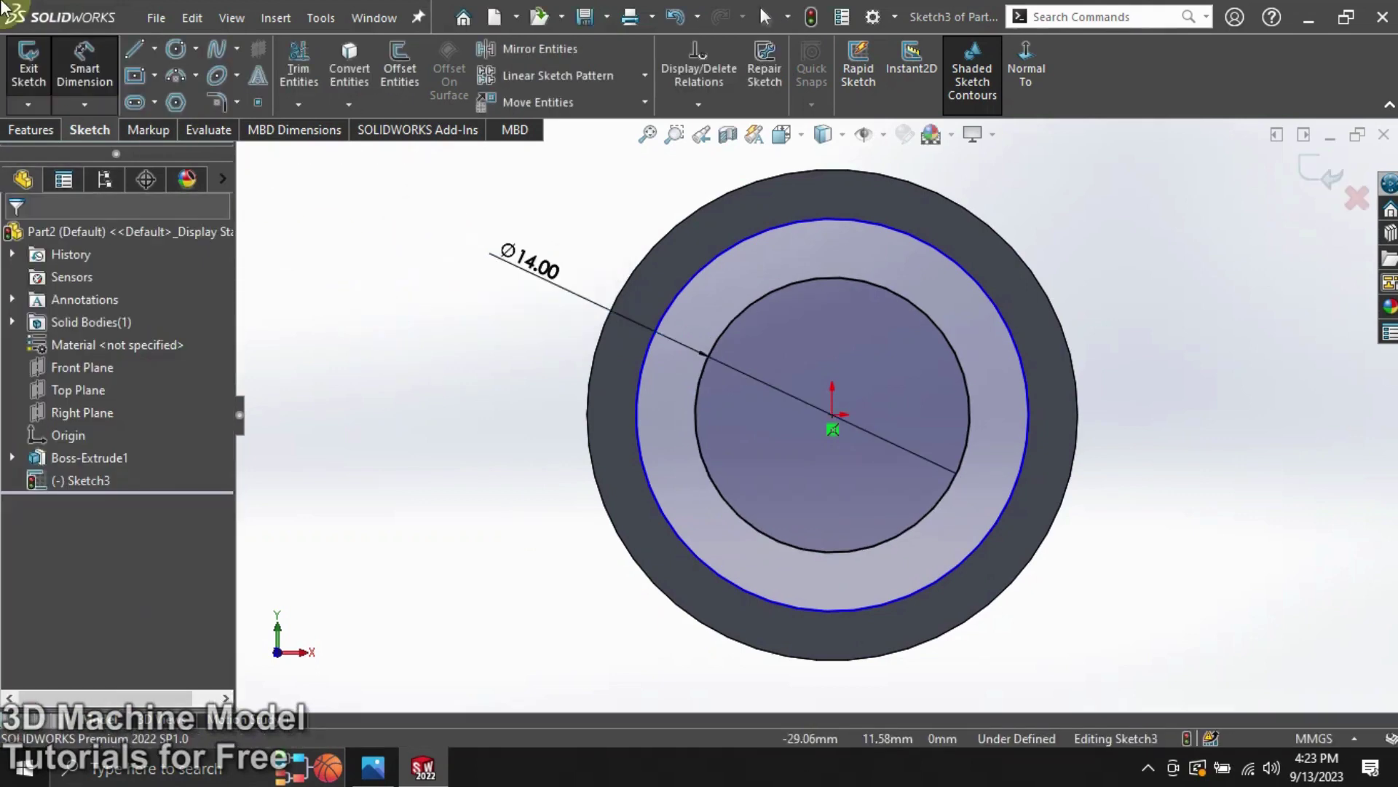
click(16, 72)
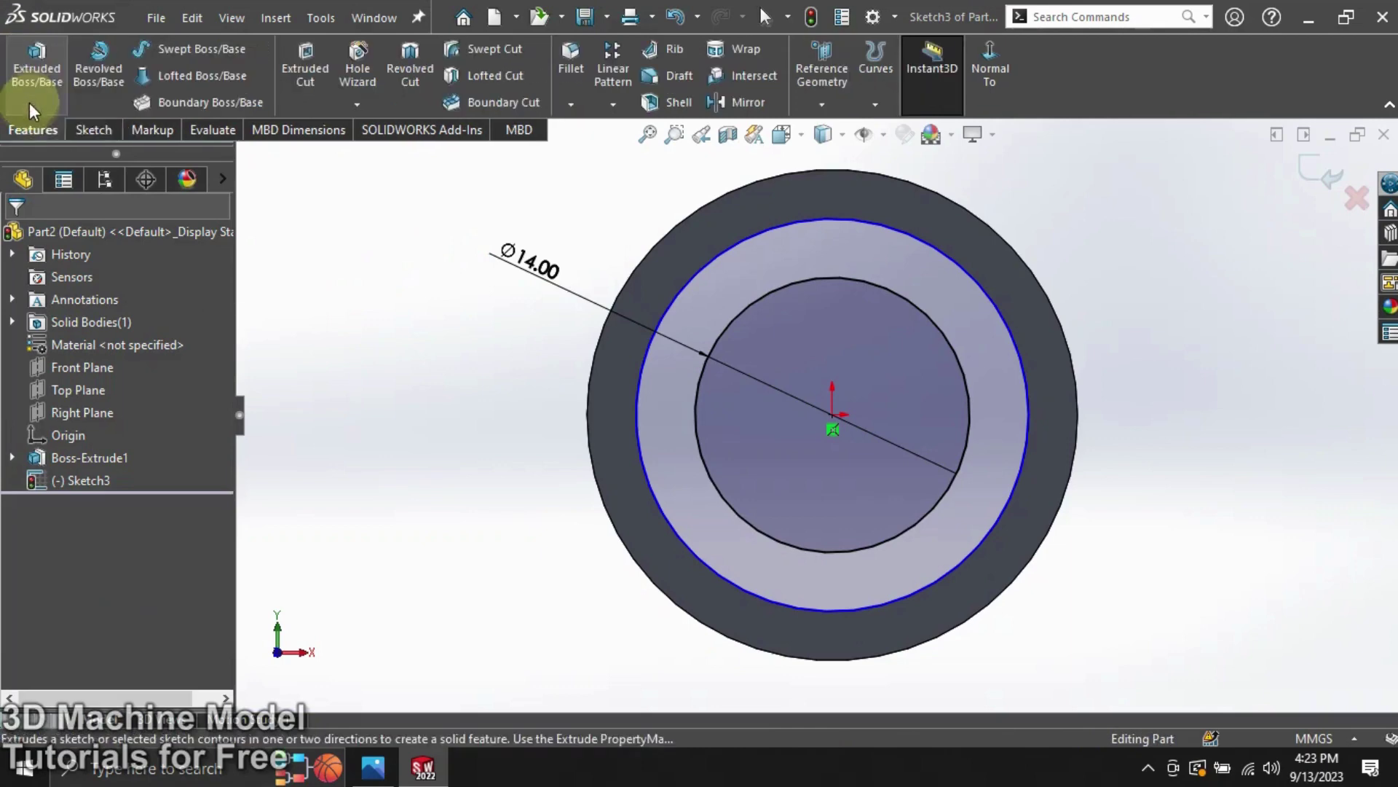
click(37, 98)
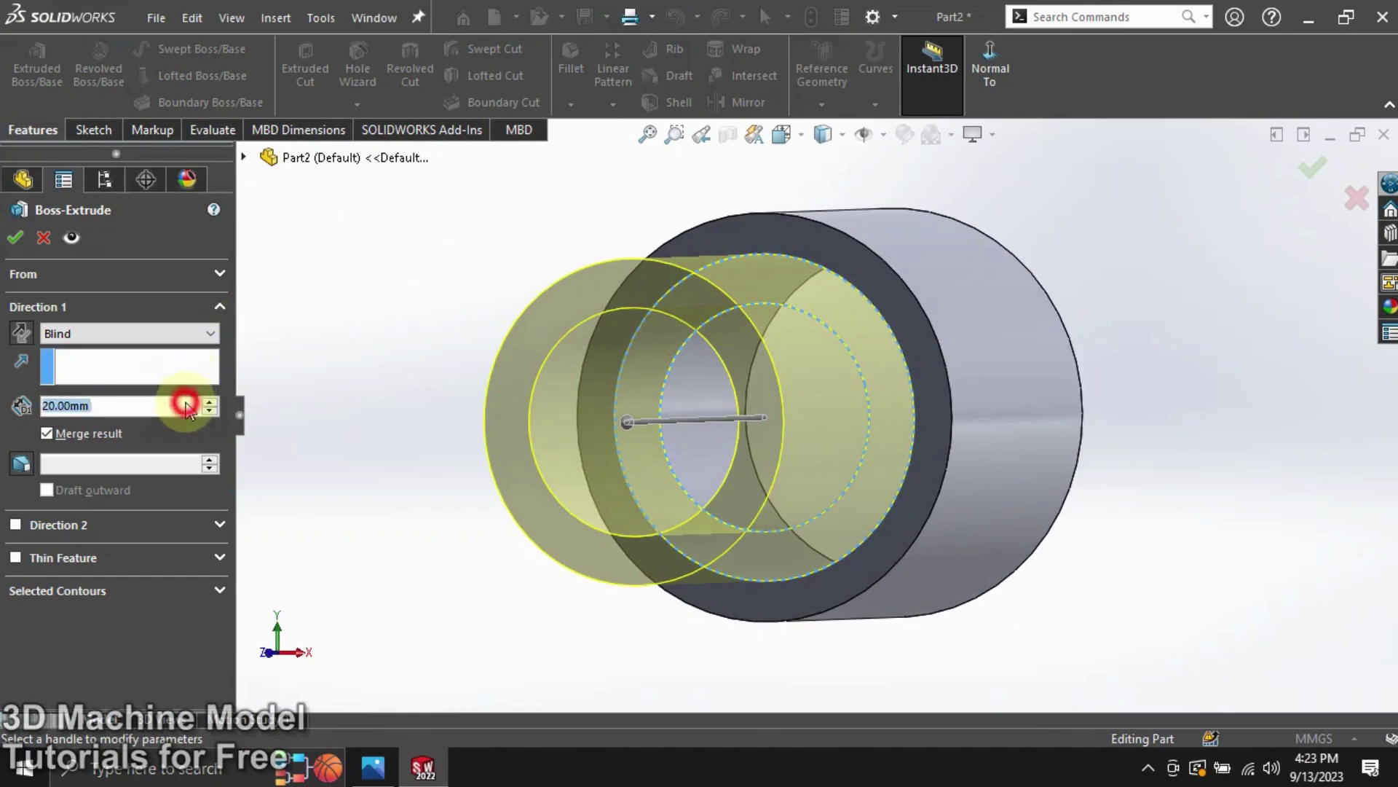
text(5)
key(Return)
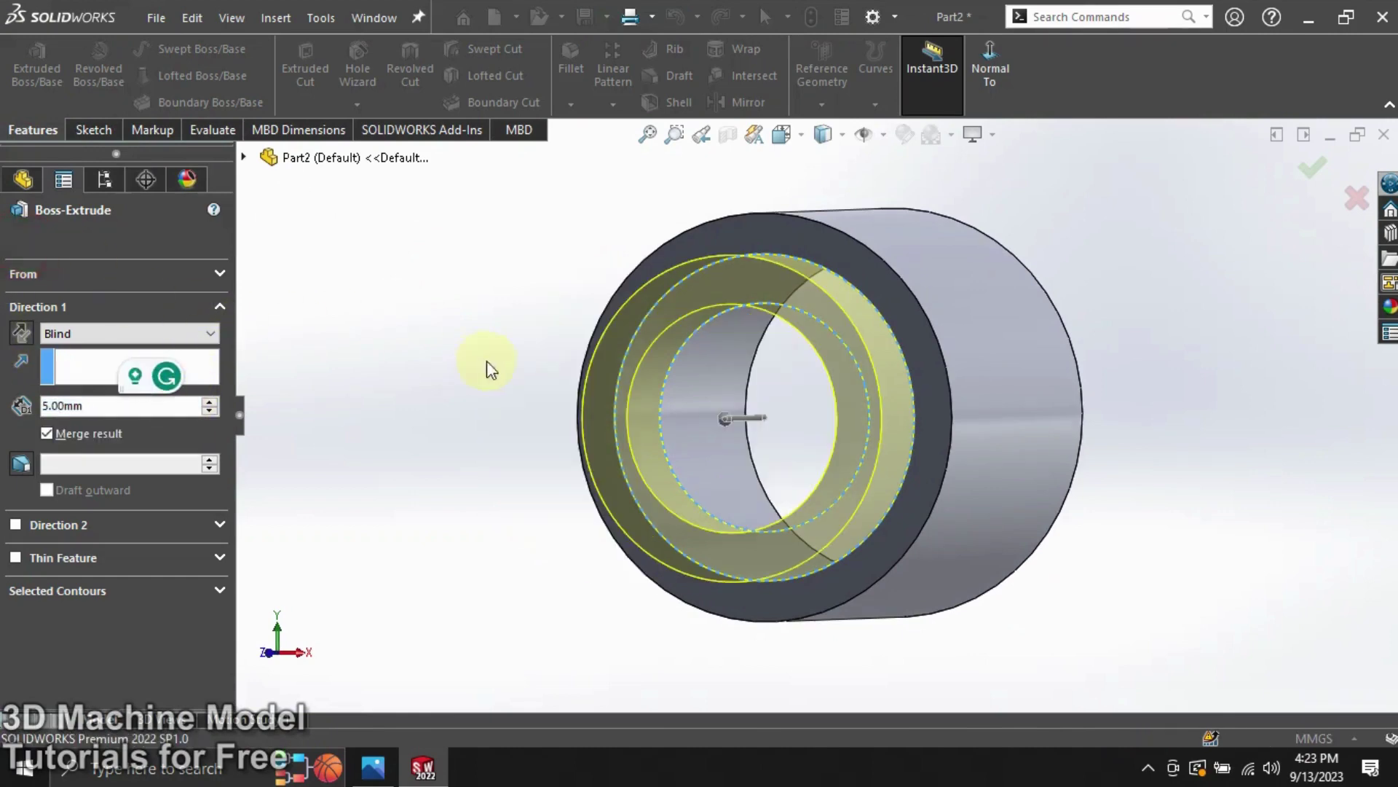
right_click(500, 337)
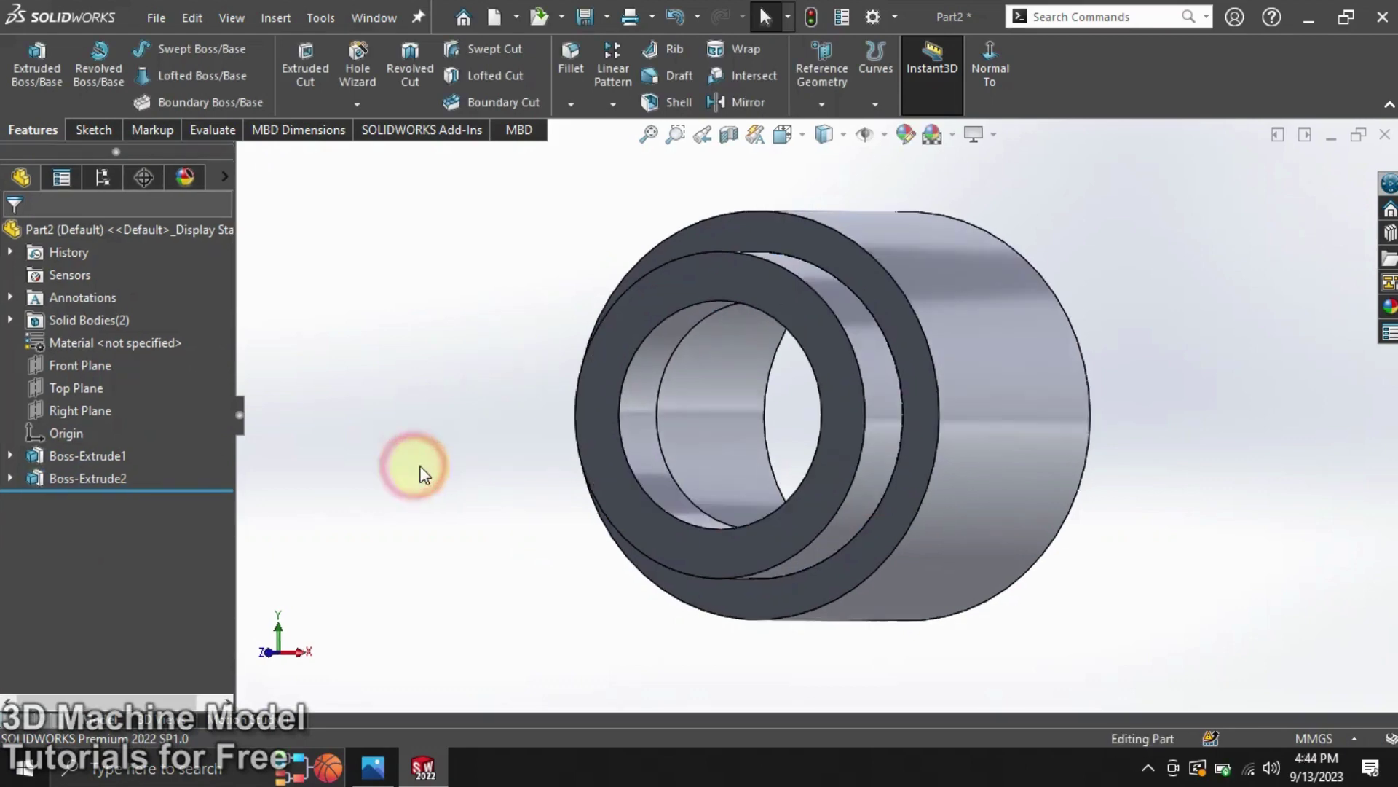
middle_drag(531, 459, 275, 374)
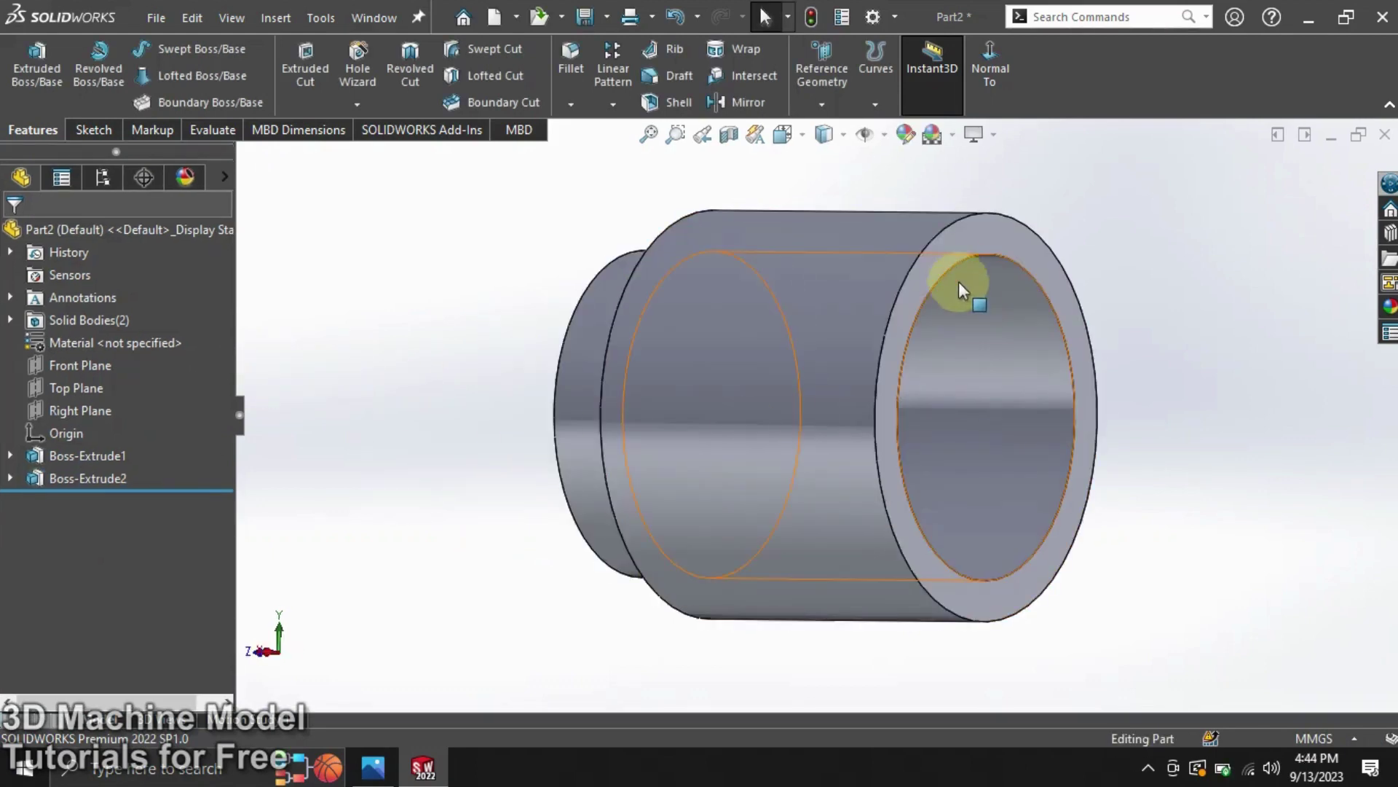
Sketch a Ø23 mm construction circle at the origin on the bushing's large end face.
click(954, 240)
click(1045, 192)
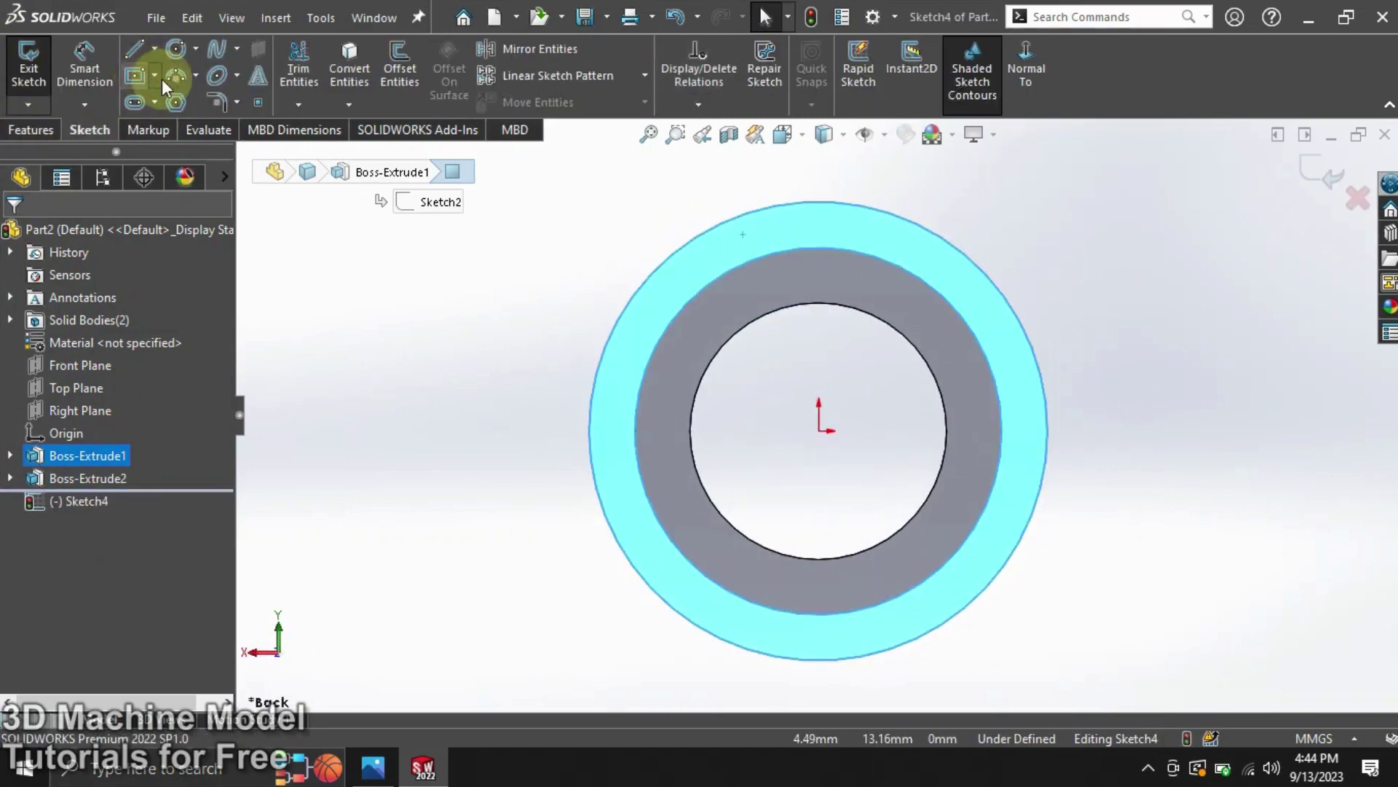
click(177, 51)
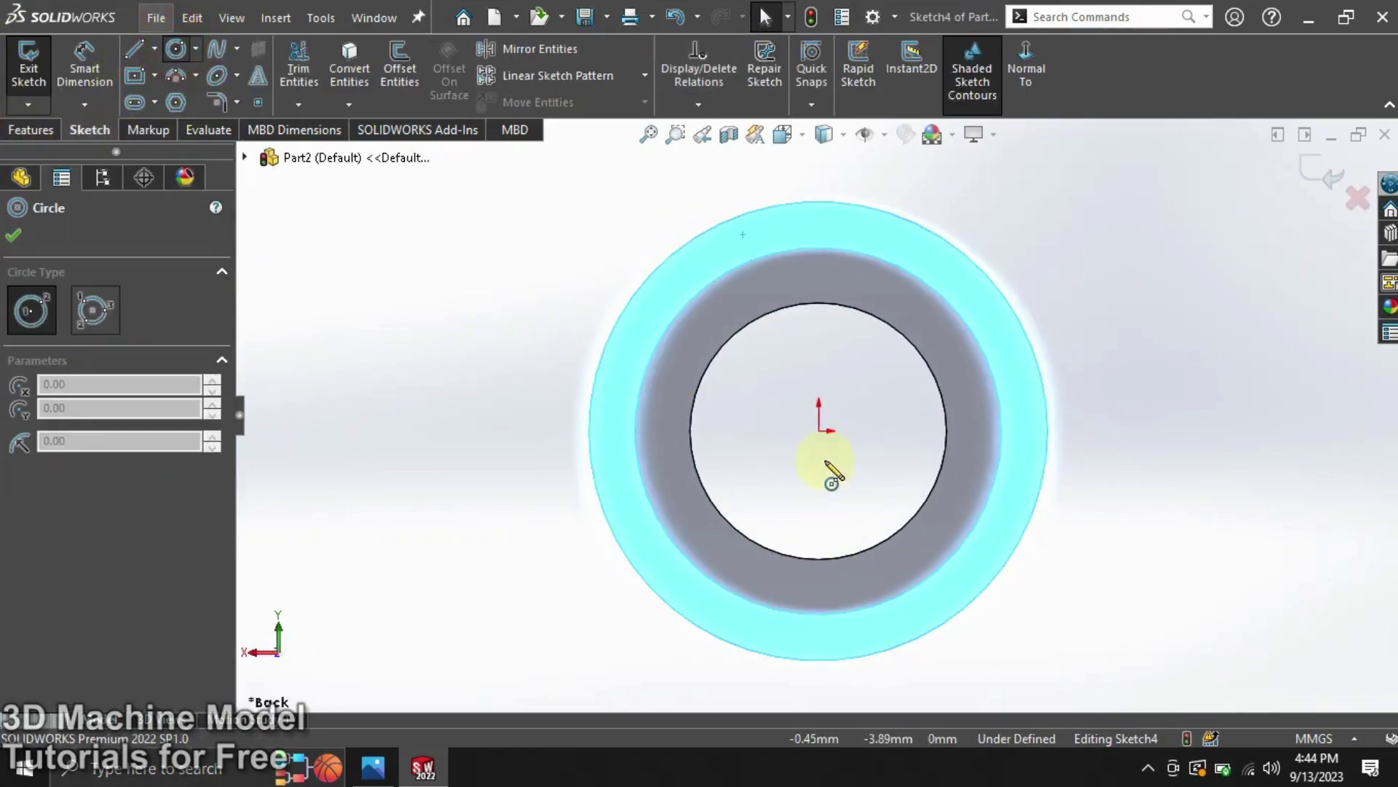
click(819, 430)
click(712, 250)
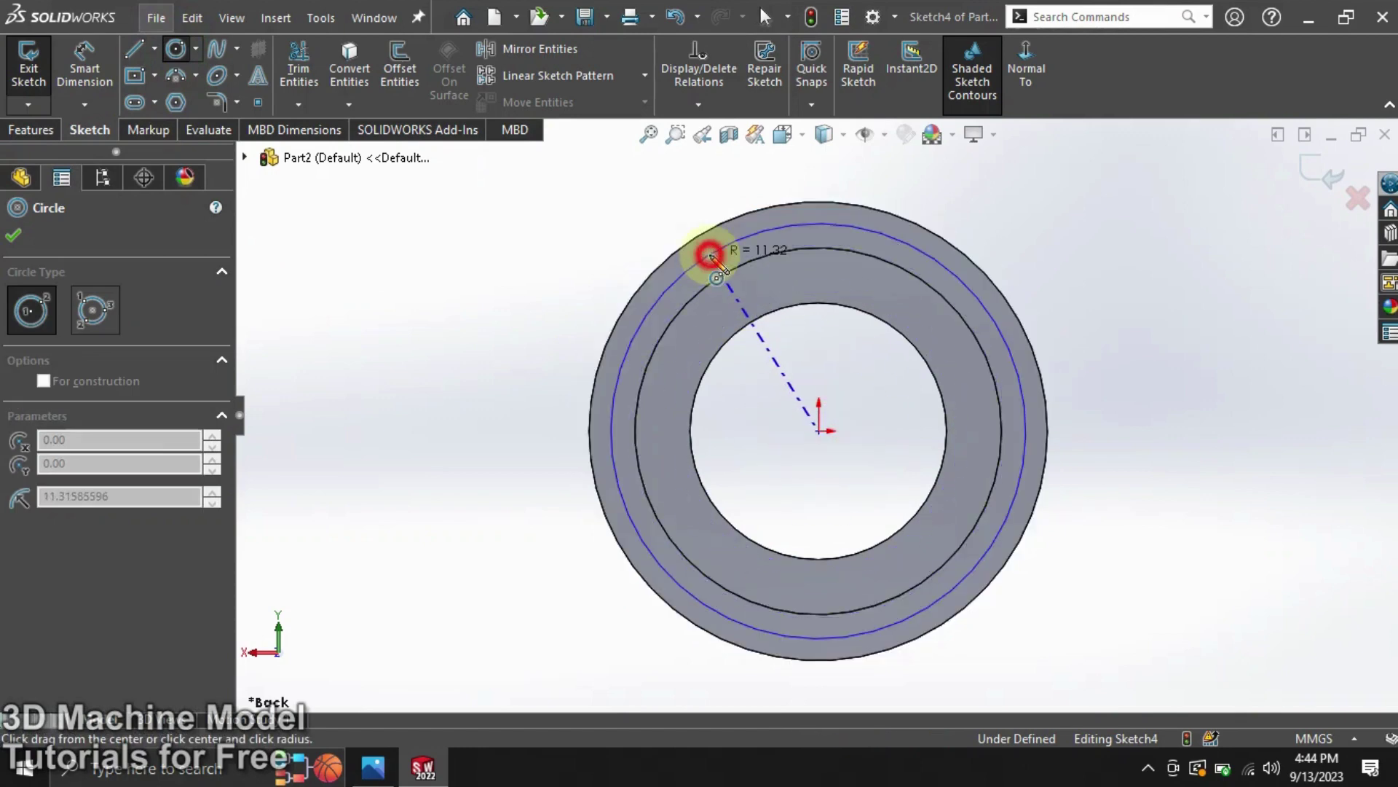
click(106, 604)
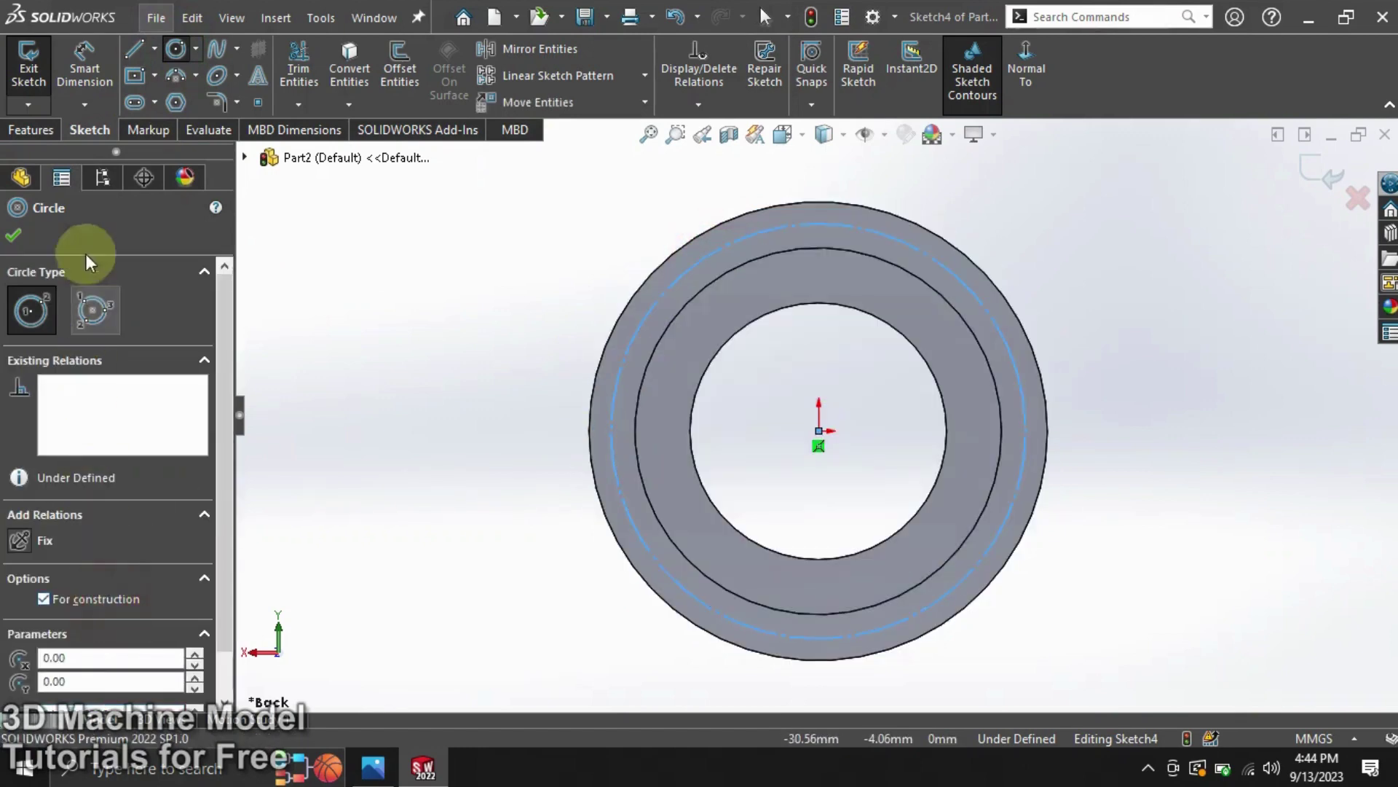
click(84, 64)
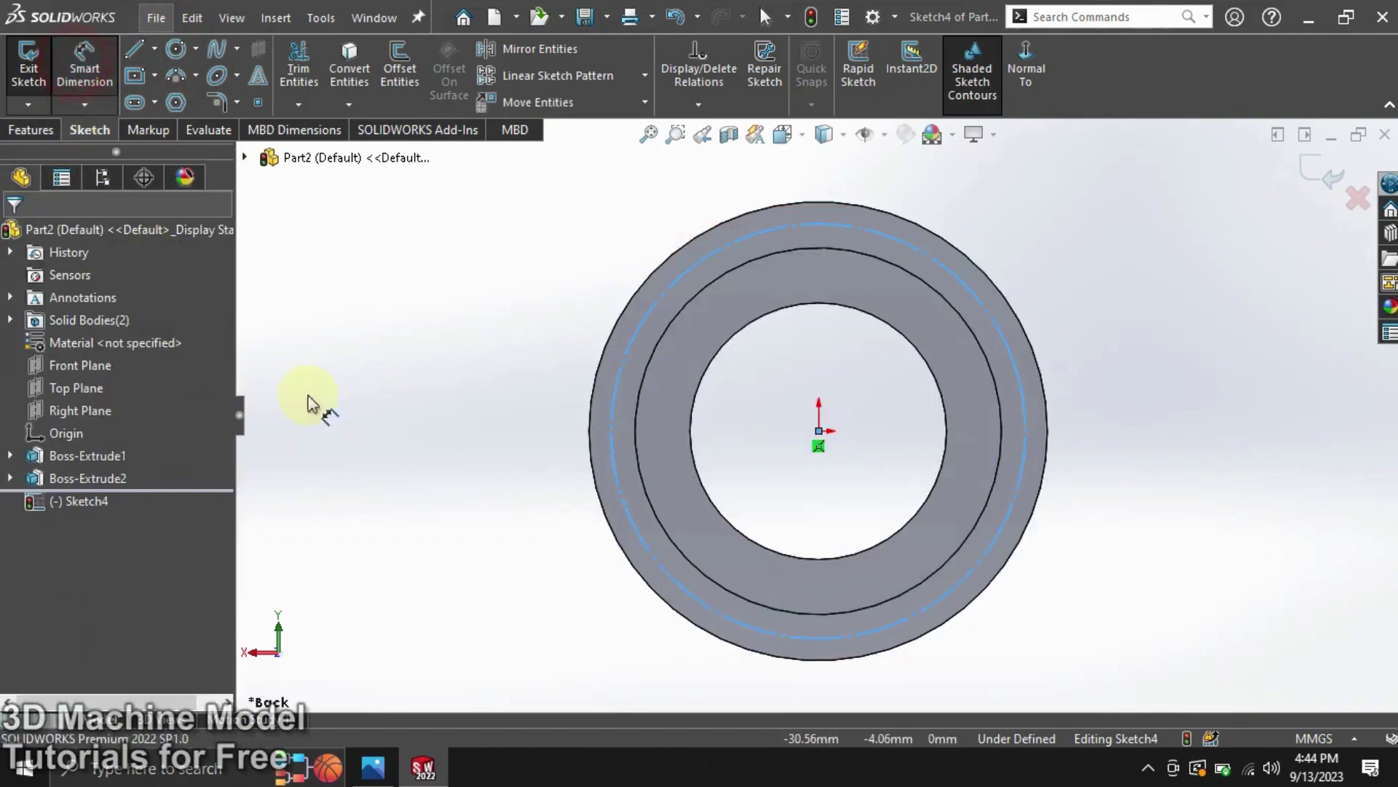
click(678, 599)
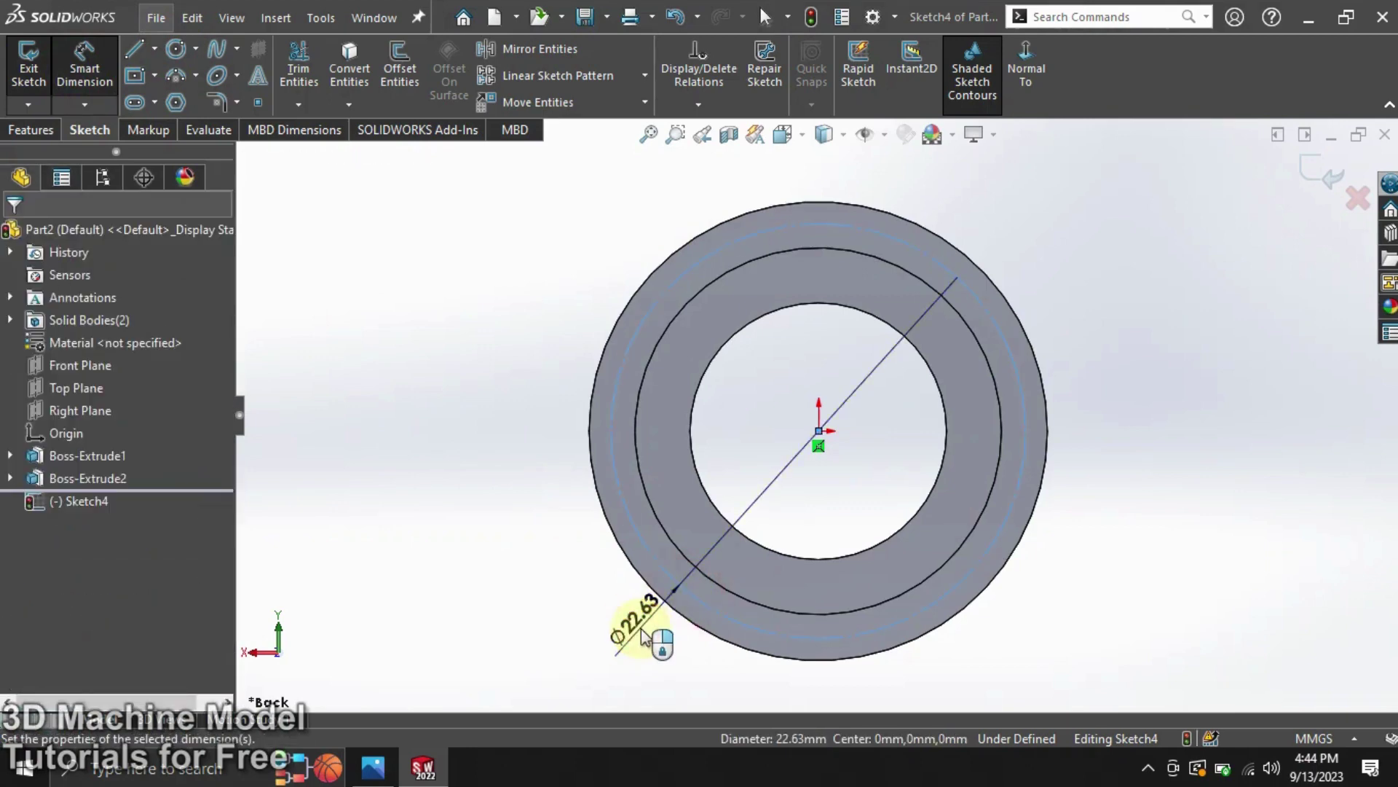
click(643, 636)
text(23)
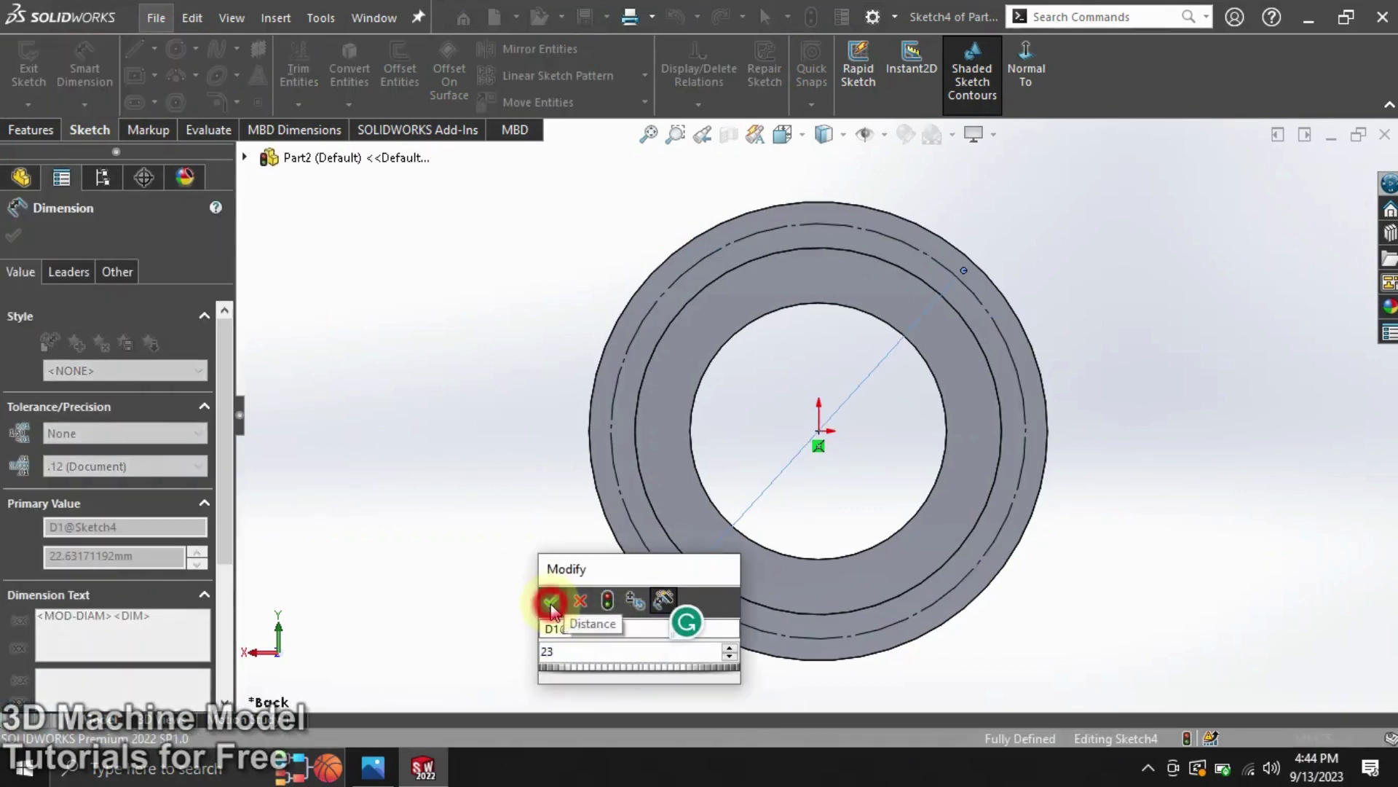
click(551, 600)
click(432, 503)
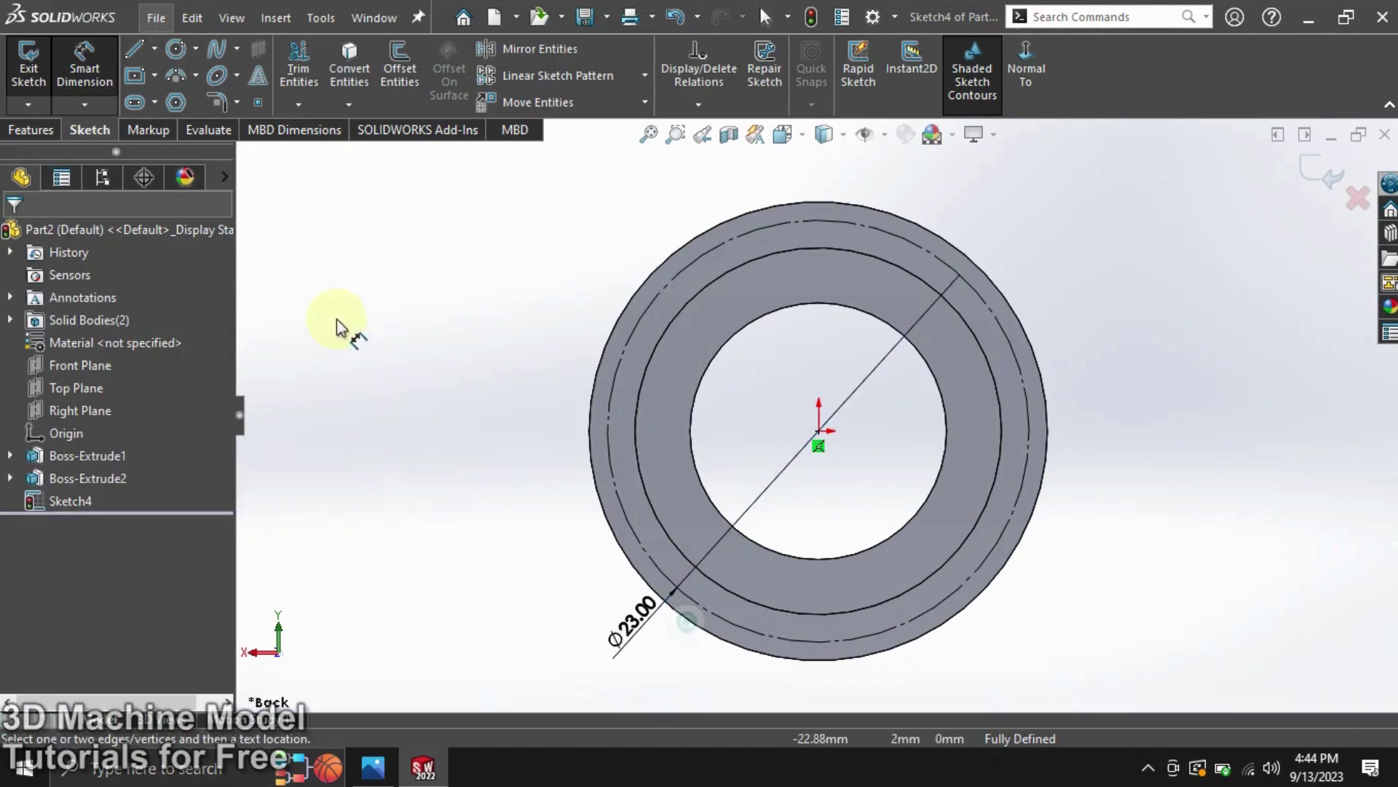
Draw two vertical midpoint lines at the construction circle's left and right points.
click(154, 53)
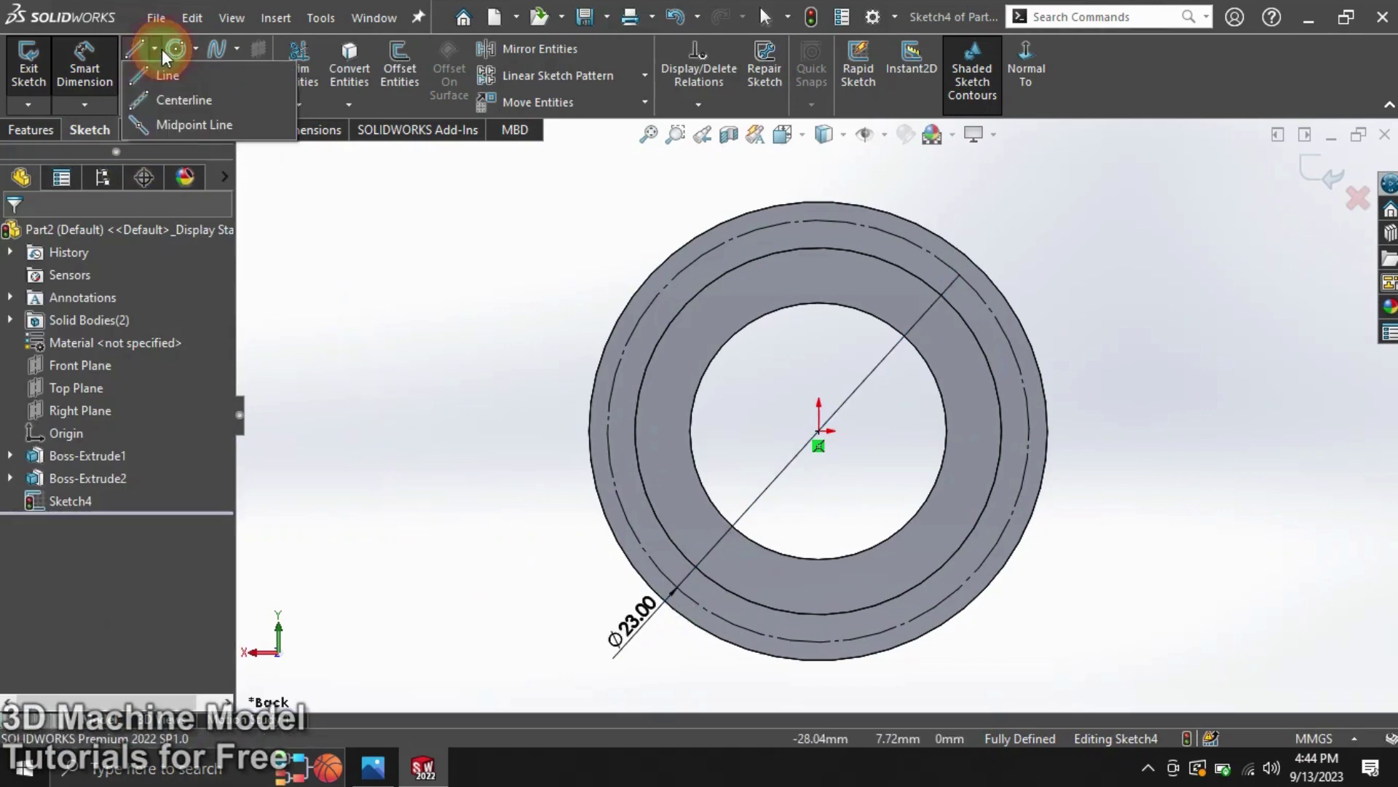
click(174, 125)
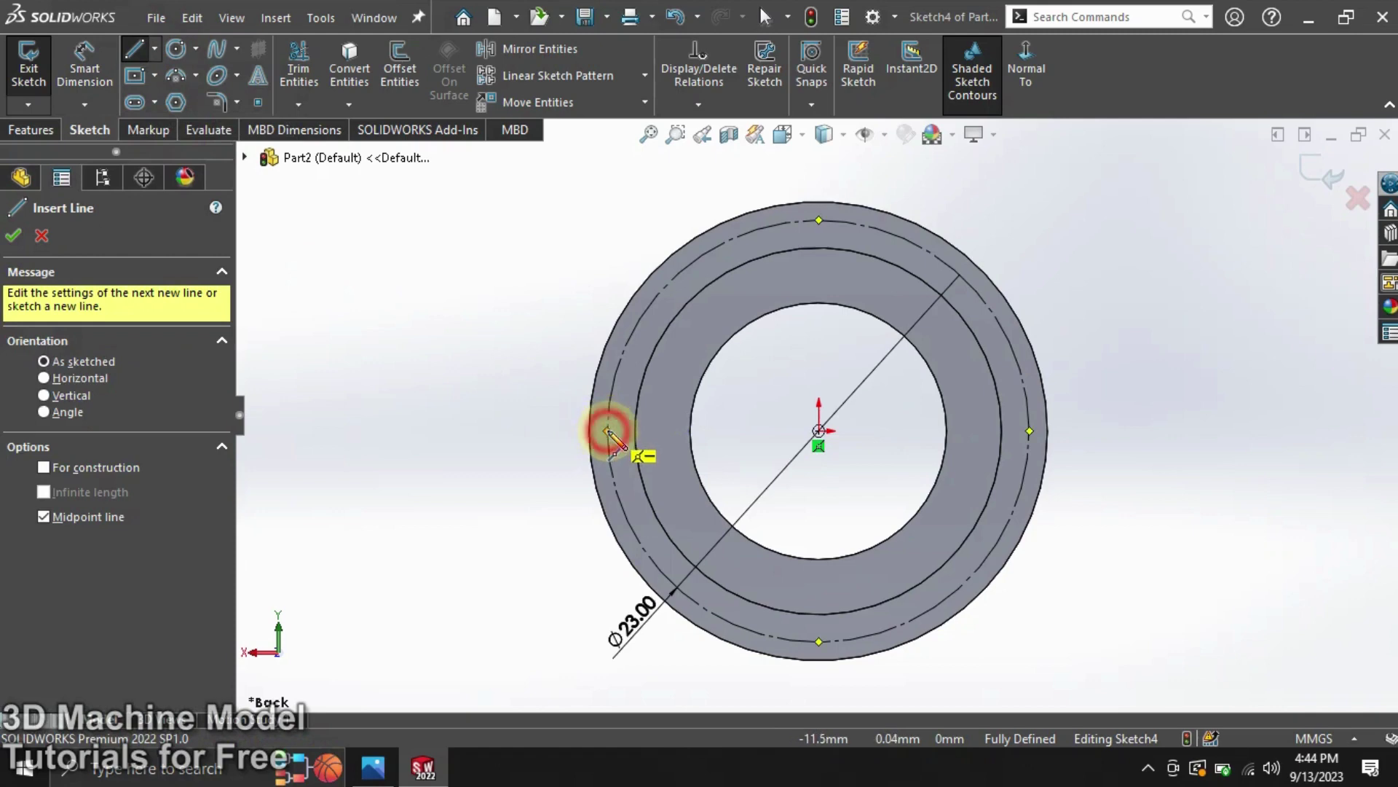
click(608, 433)
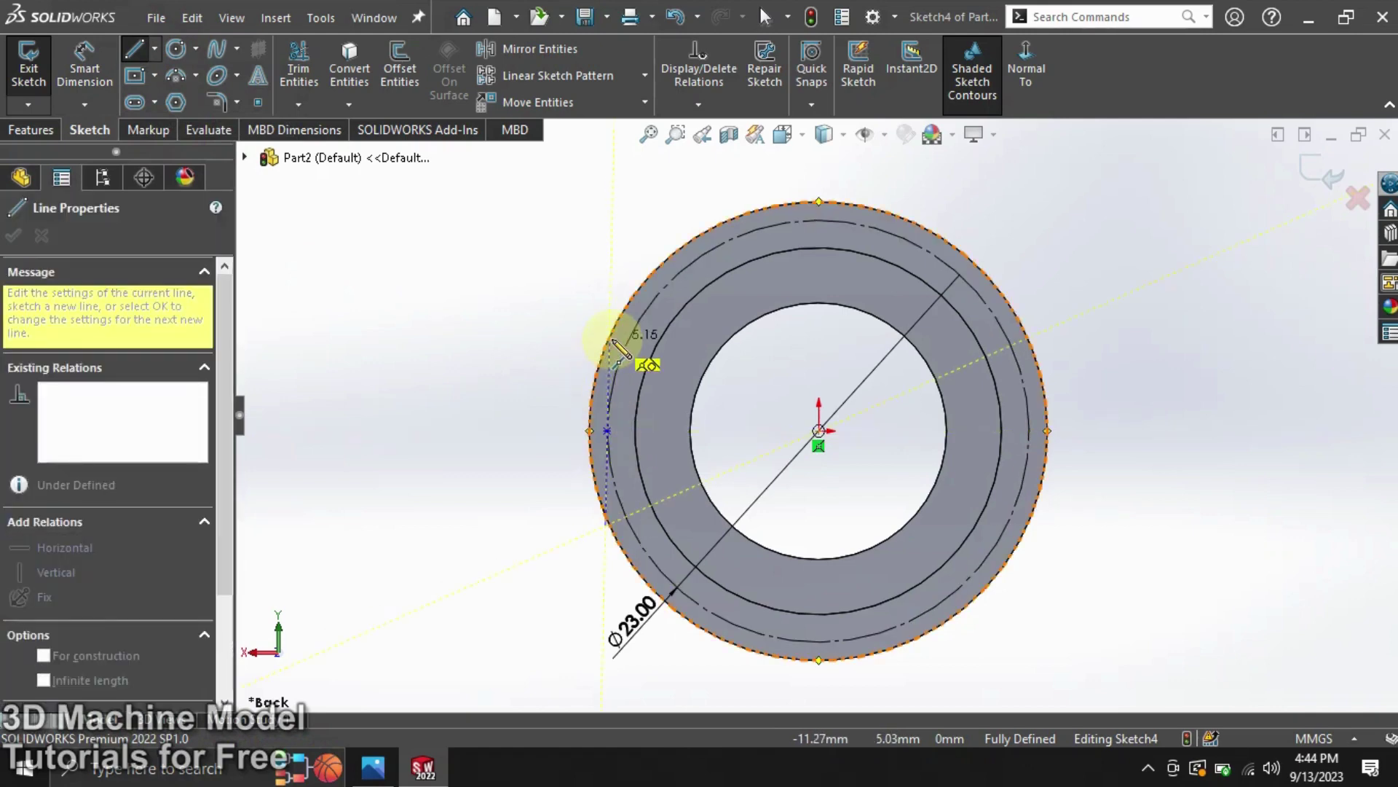
click(612, 338)
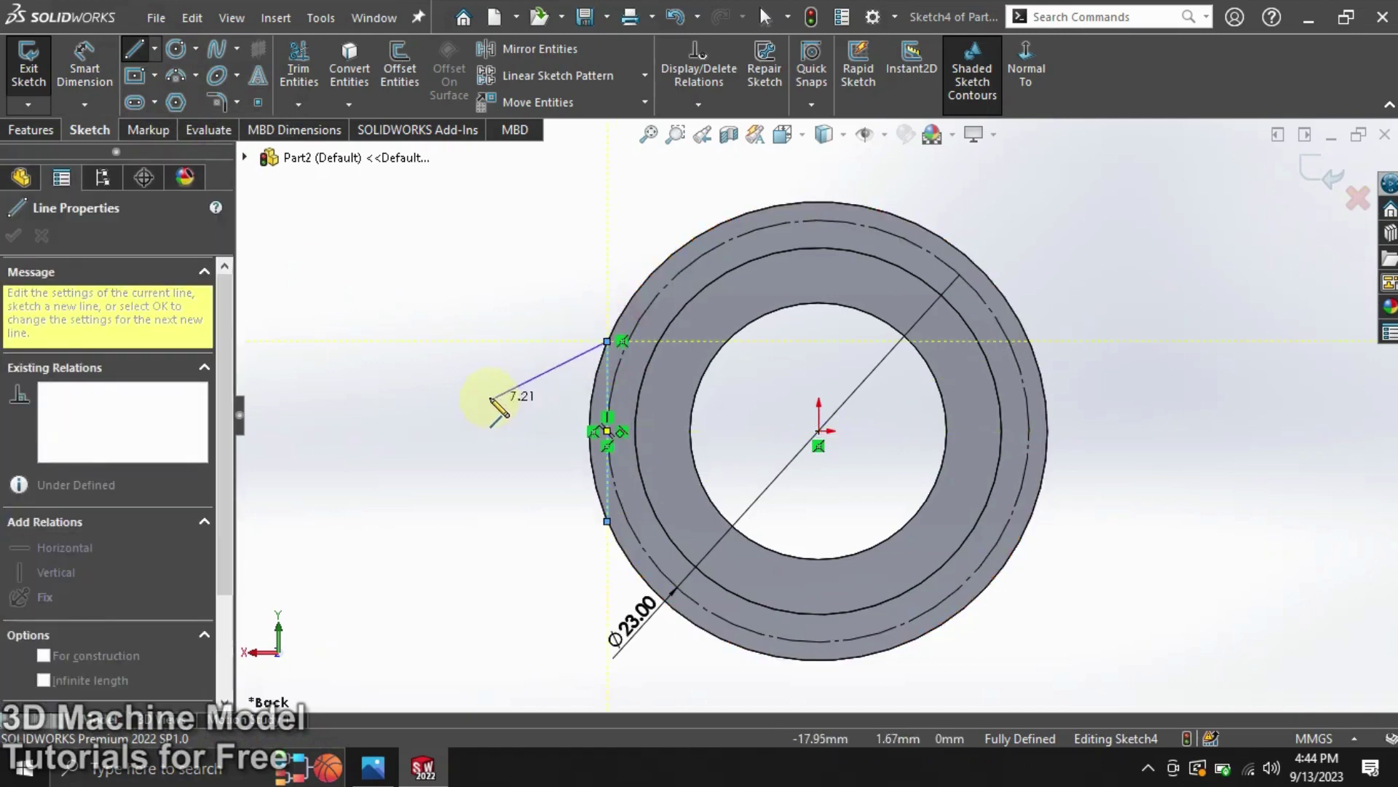
right_click(496, 394)
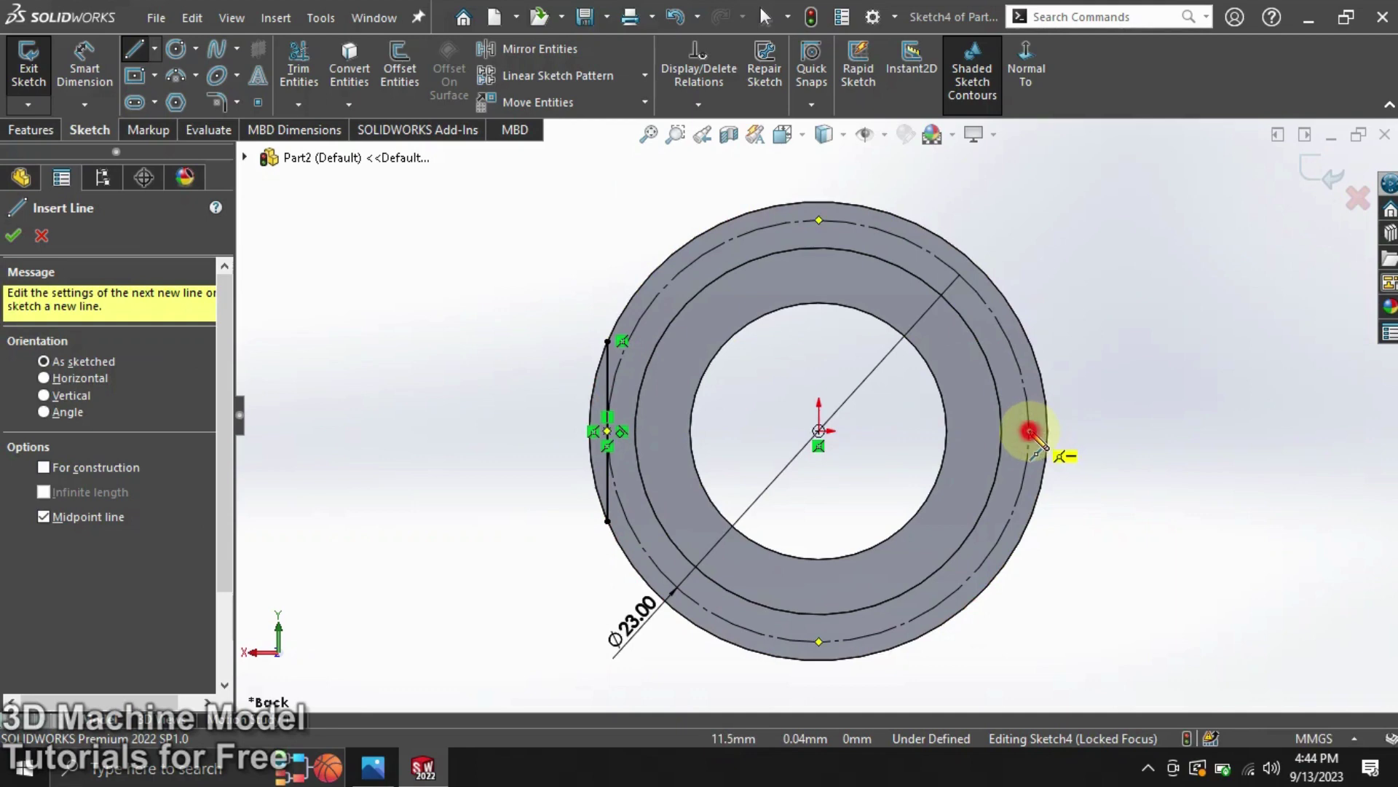
click(1030, 431)
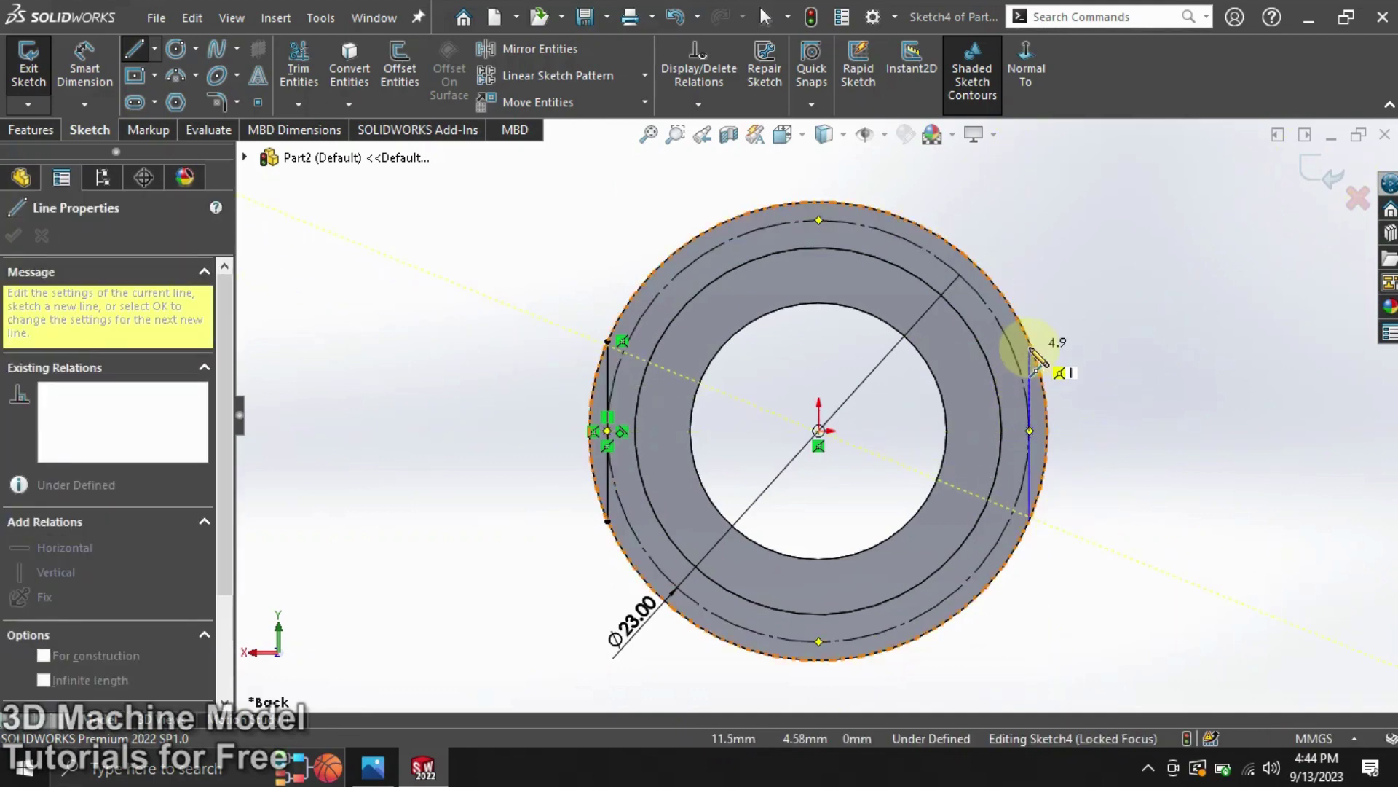
click(1030, 341)
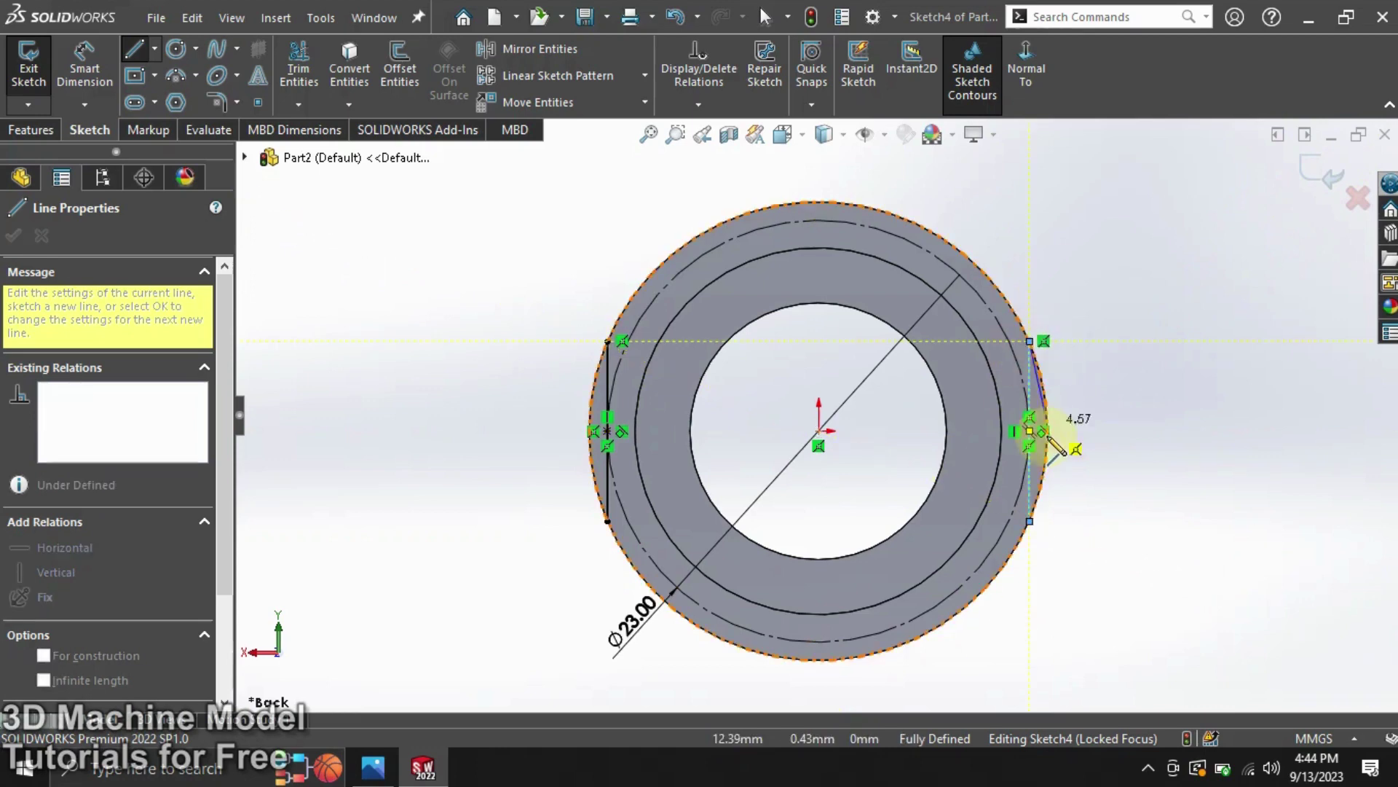
right_click(1118, 453)
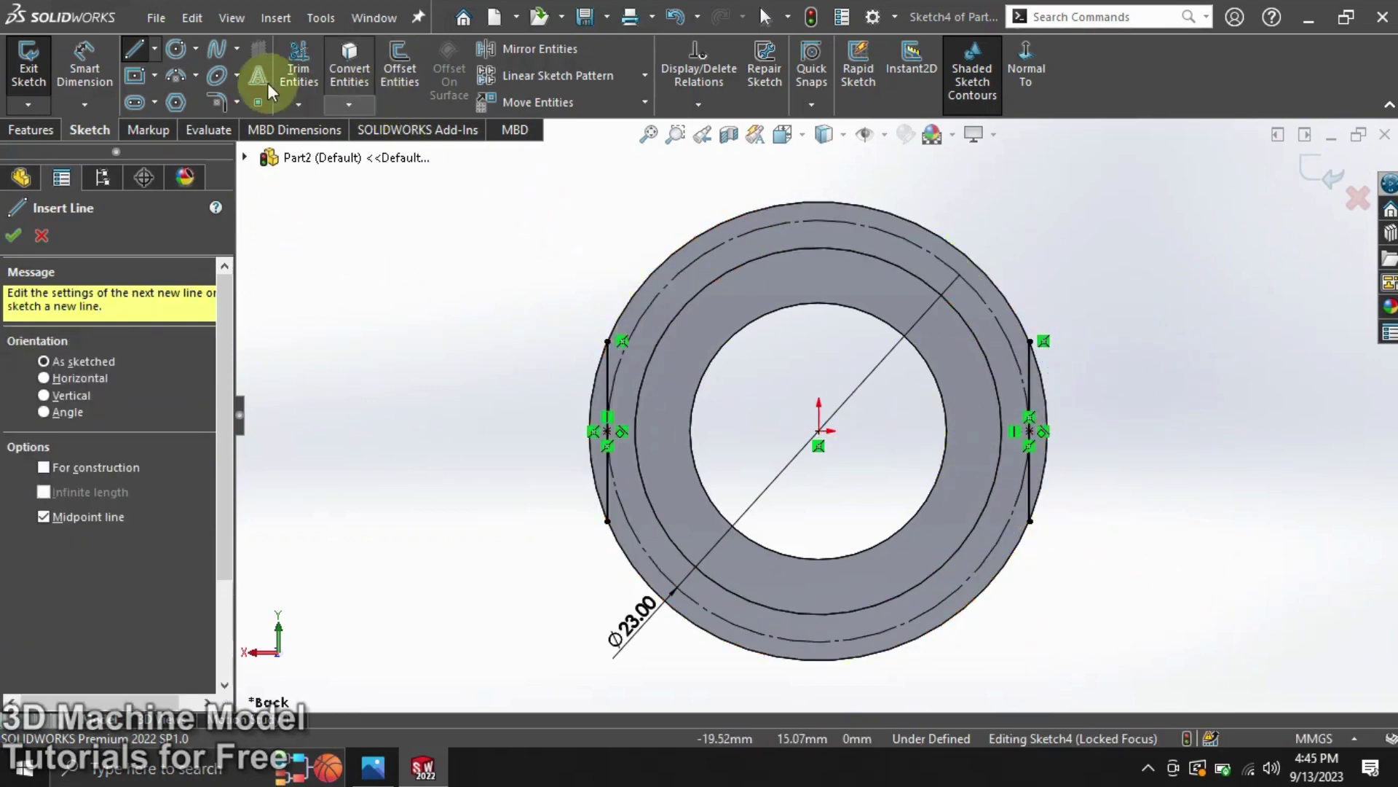
Convert the outer Ø25 mm edge, trim the extra arcs, and exit the sketch.
click(353, 60)
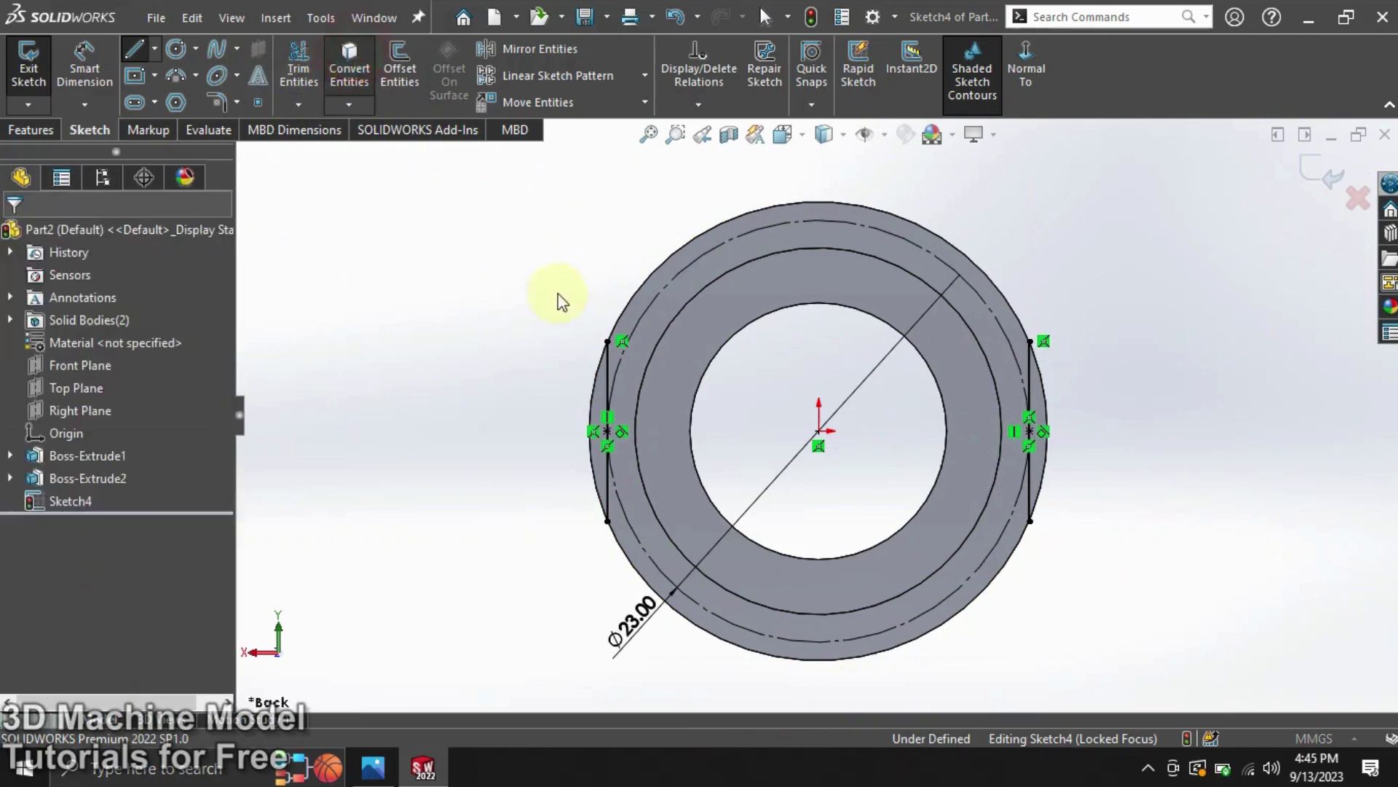
click(680, 247)
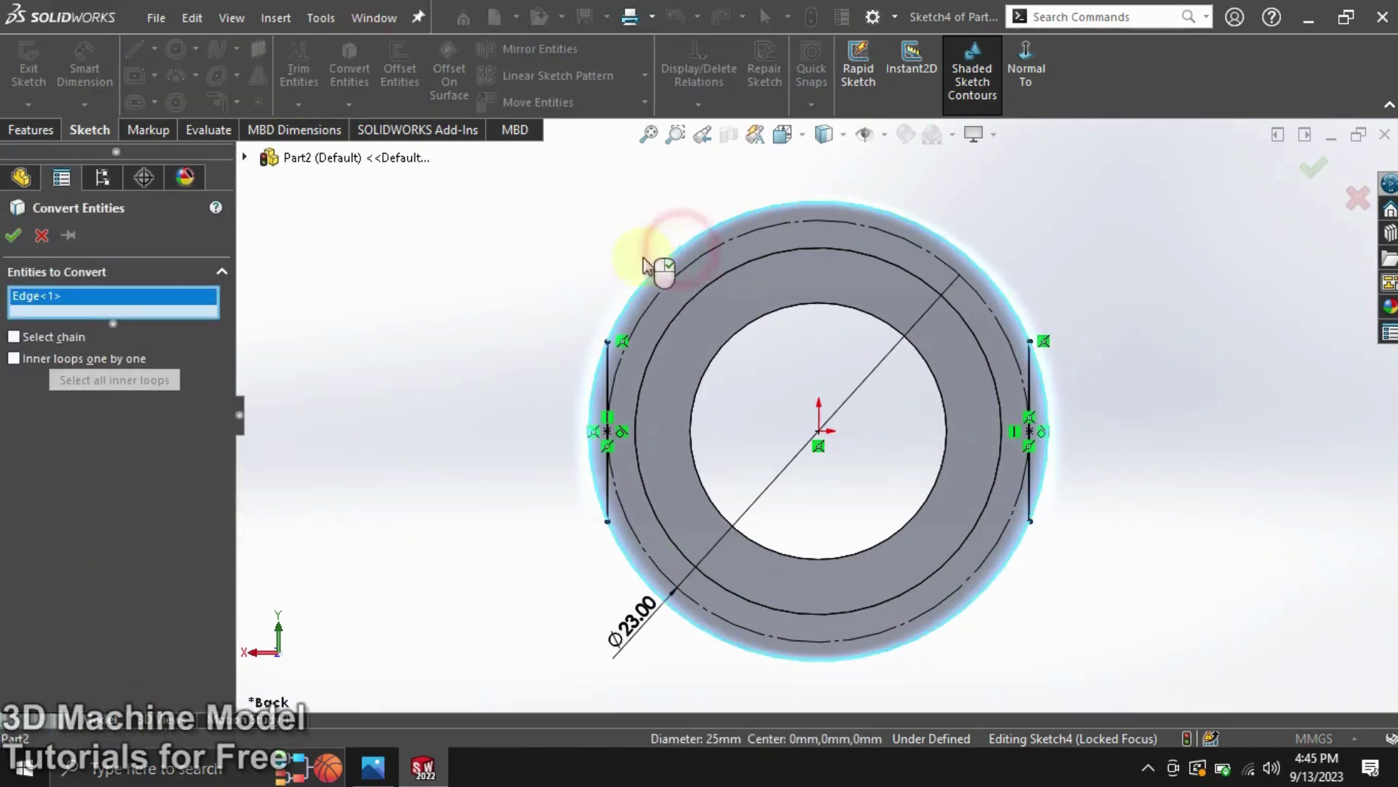
click(16, 235)
click(299, 59)
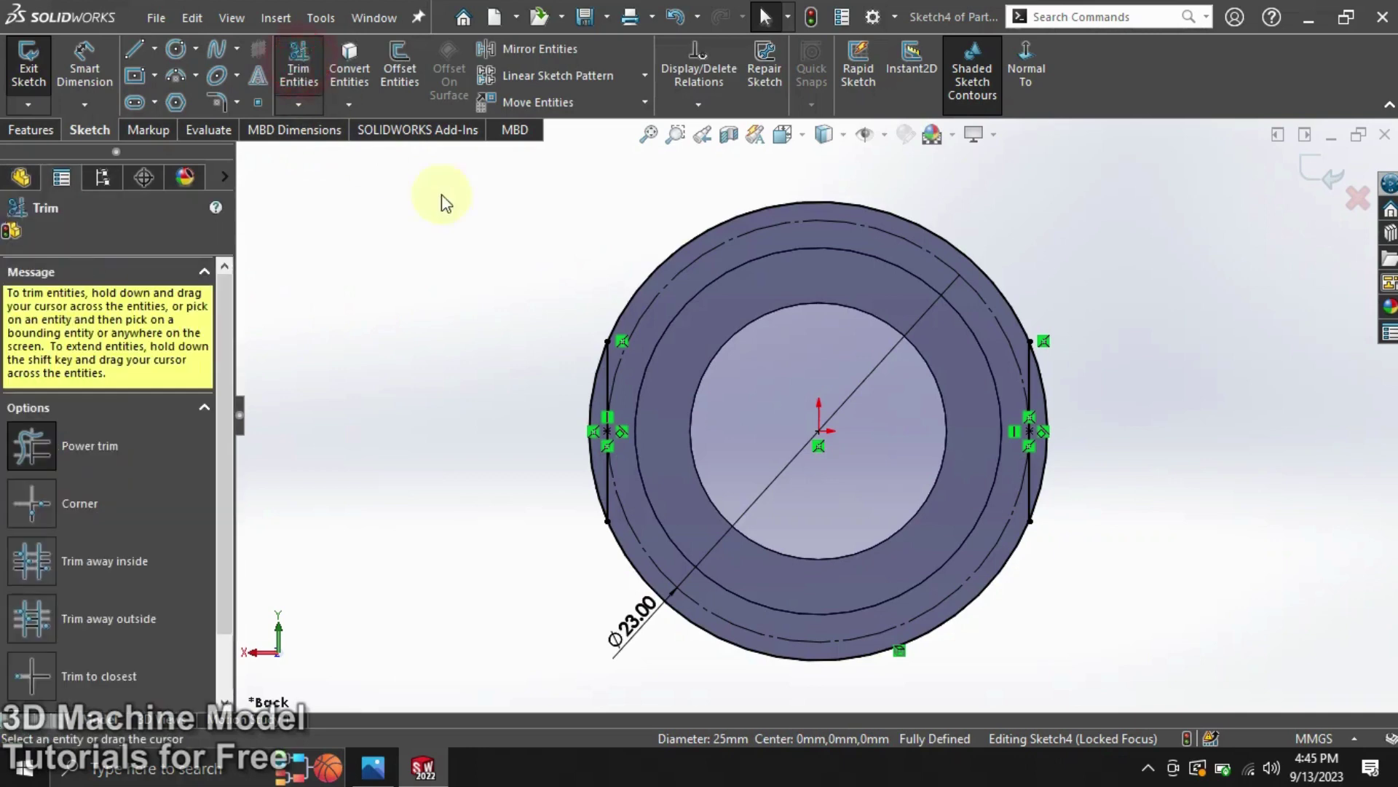
mouse_move(661, 186)
mouse_down()
mouse_move(730, 316)
mouse_move(693, 699)
mouse_up()
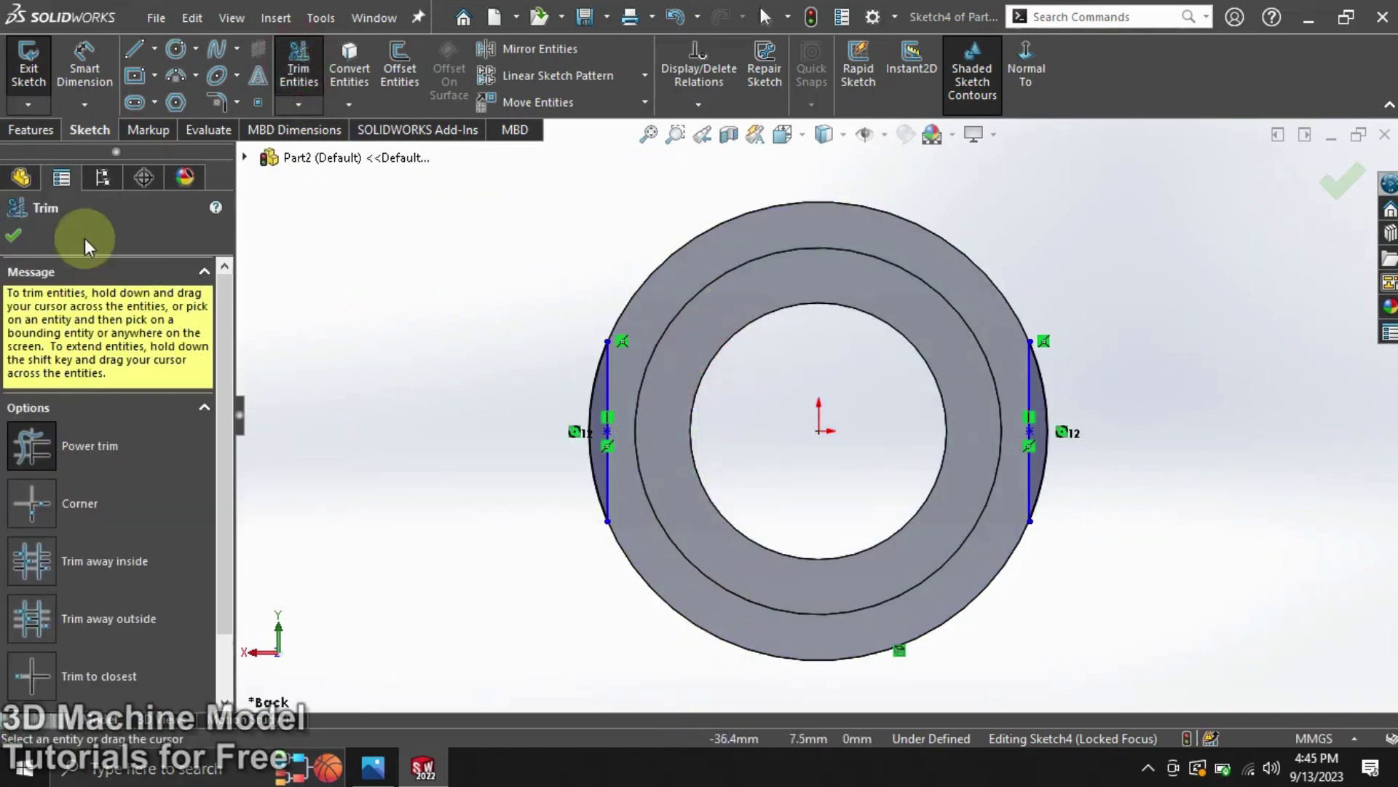
click(24, 235)
click(29, 75)
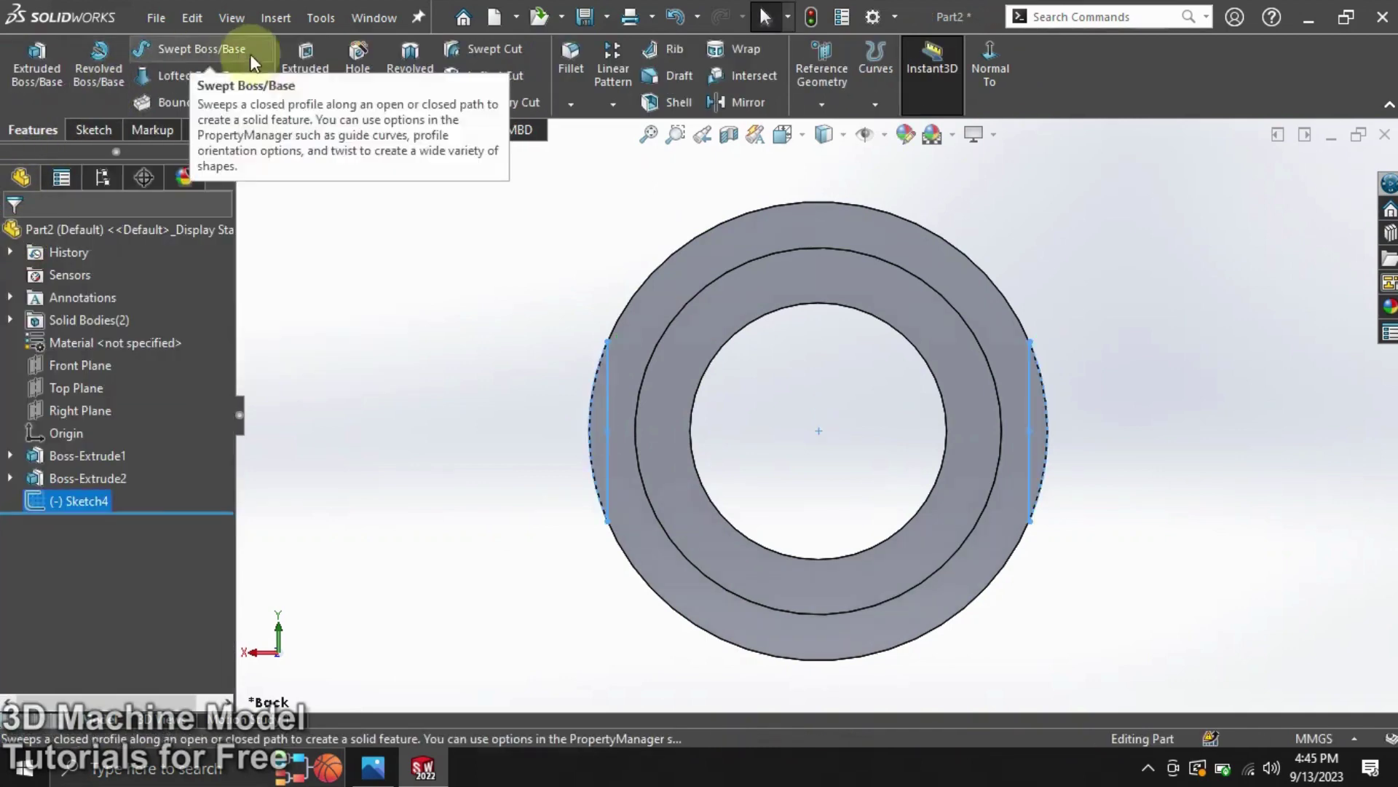
Extrude-cut the two side profiles 7 mm blind to form the wrench flats.
click(304, 67)
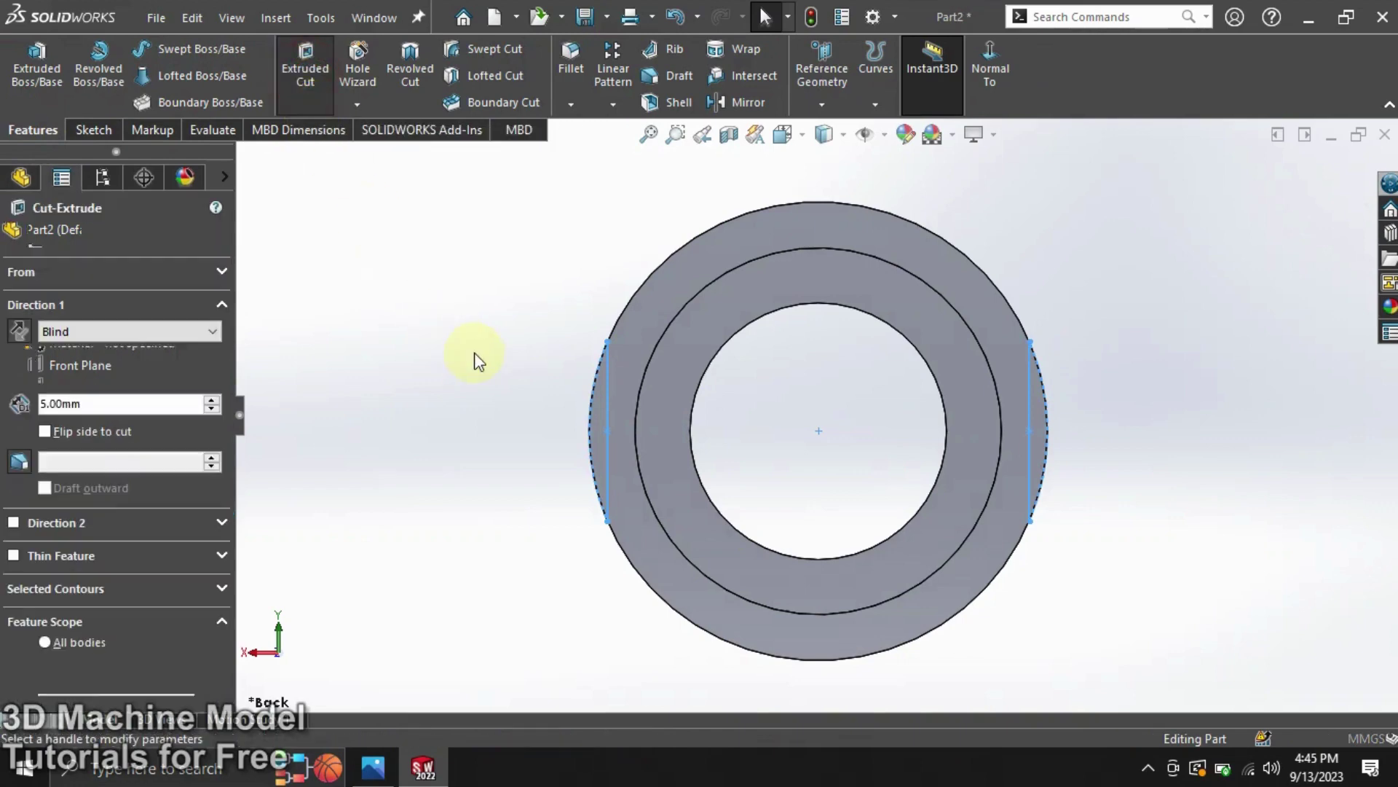
text(7)
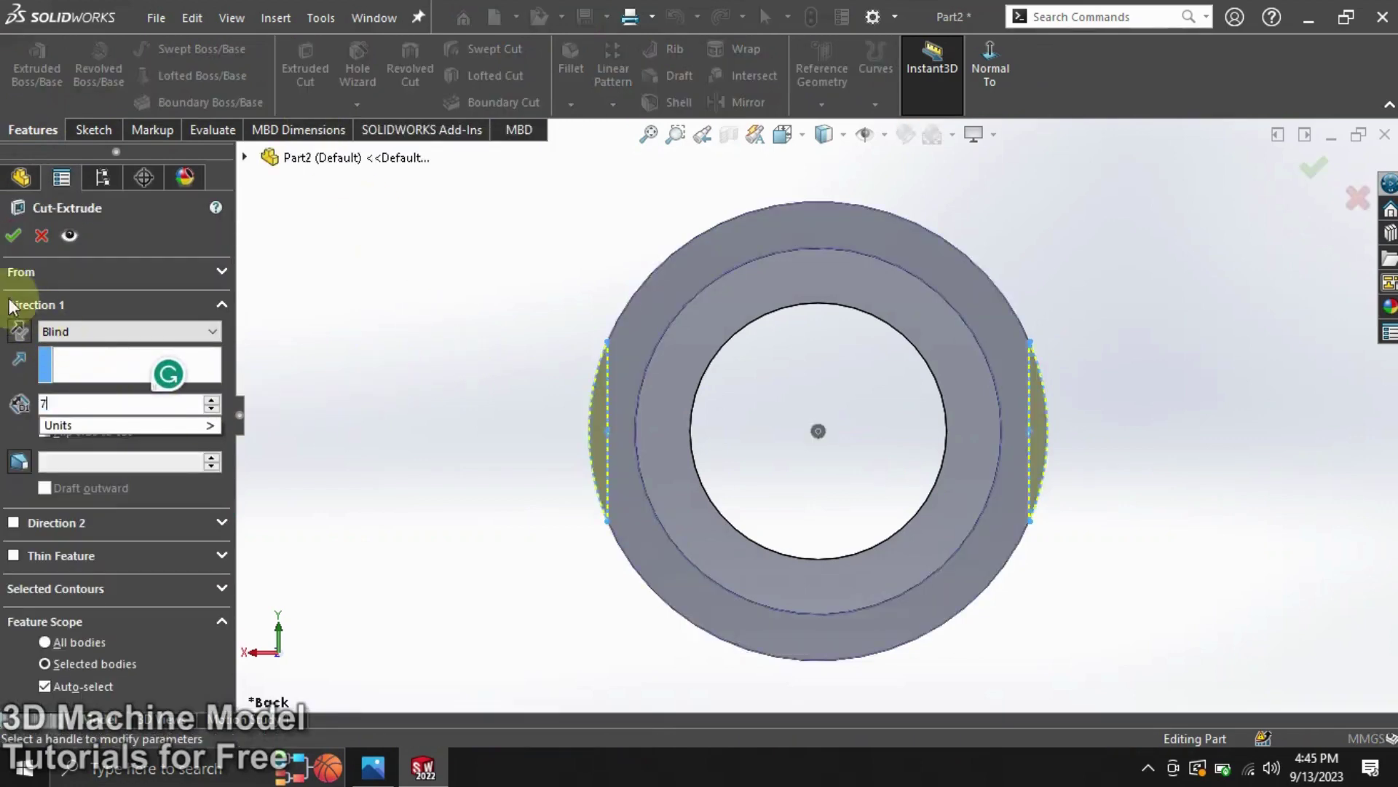
click(15, 236)
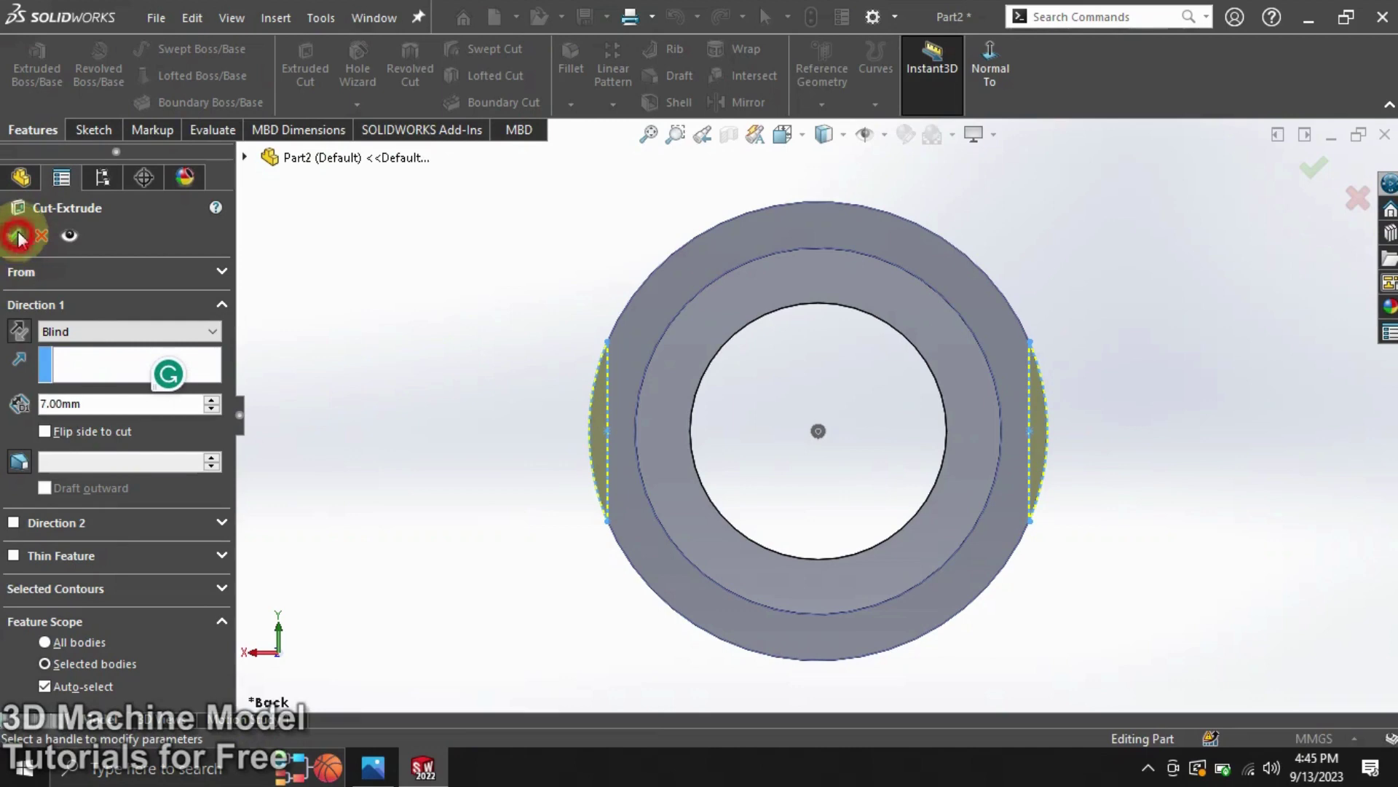
click(398, 306)
key(z)
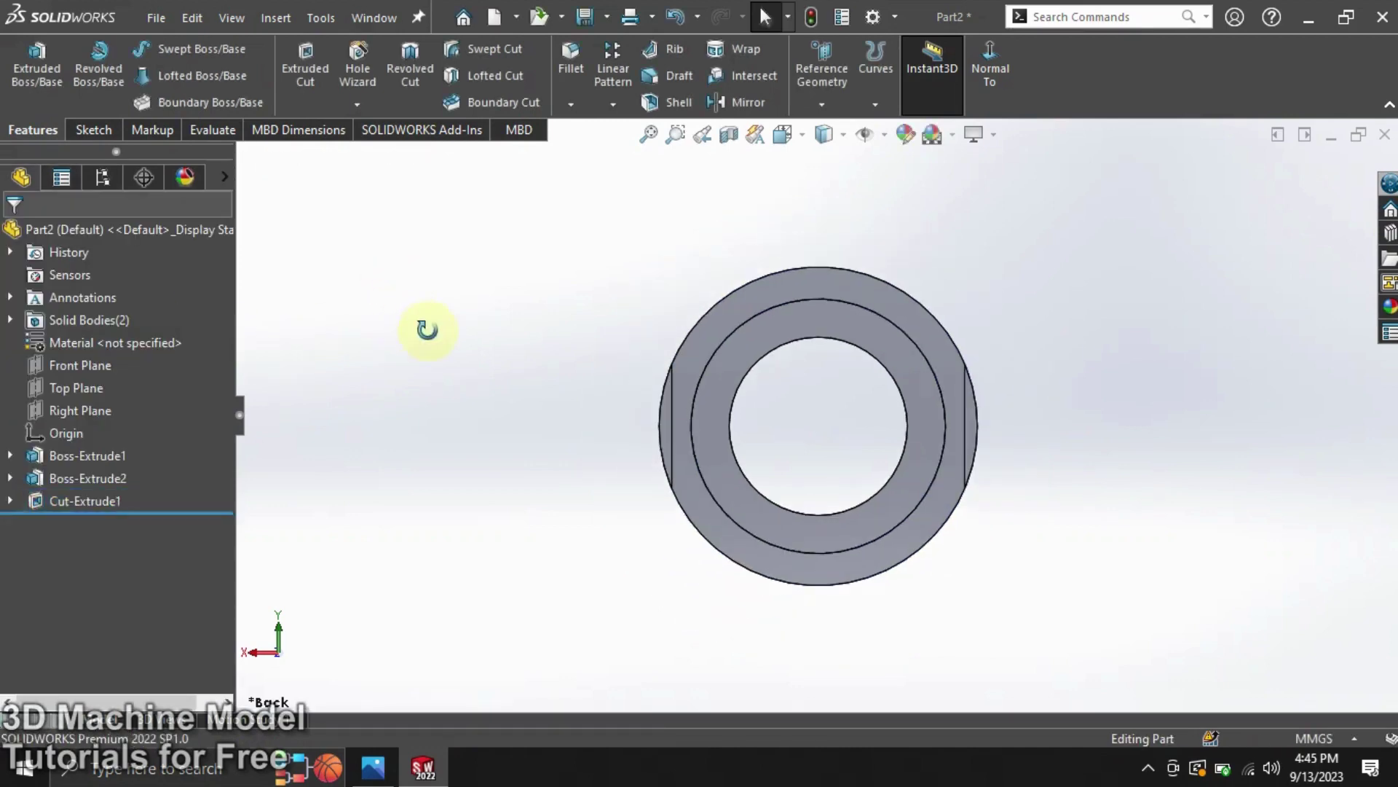
mouse_move(427, 330)
middle_down()
mouse_move(474, 353)
mouse_move(483, 416)
mouse_move(483, 400)
mouse_move(386, 337)
mouse_move(212, 368)
mouse_move(373, 394)
middle_up()
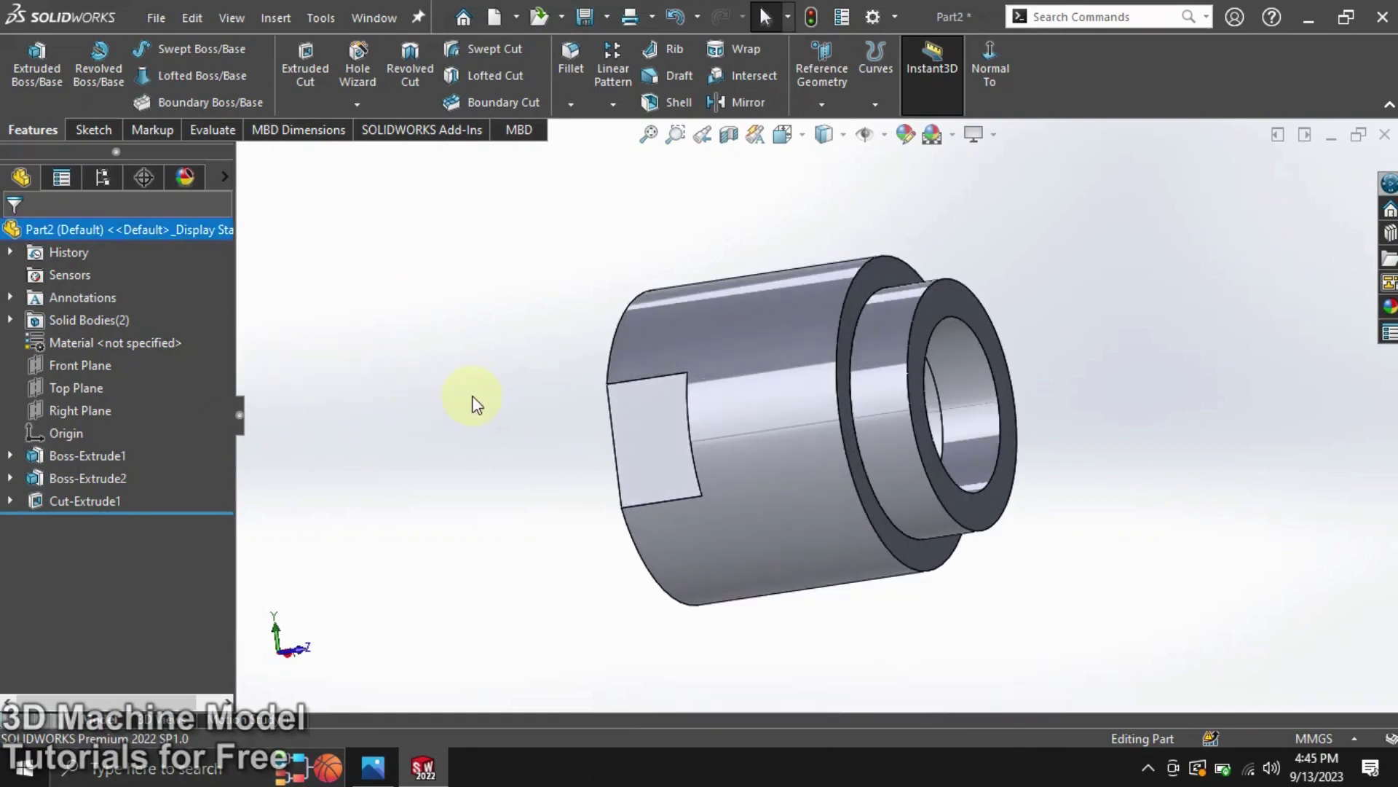
middle_drag(473, 405, 561, 422)
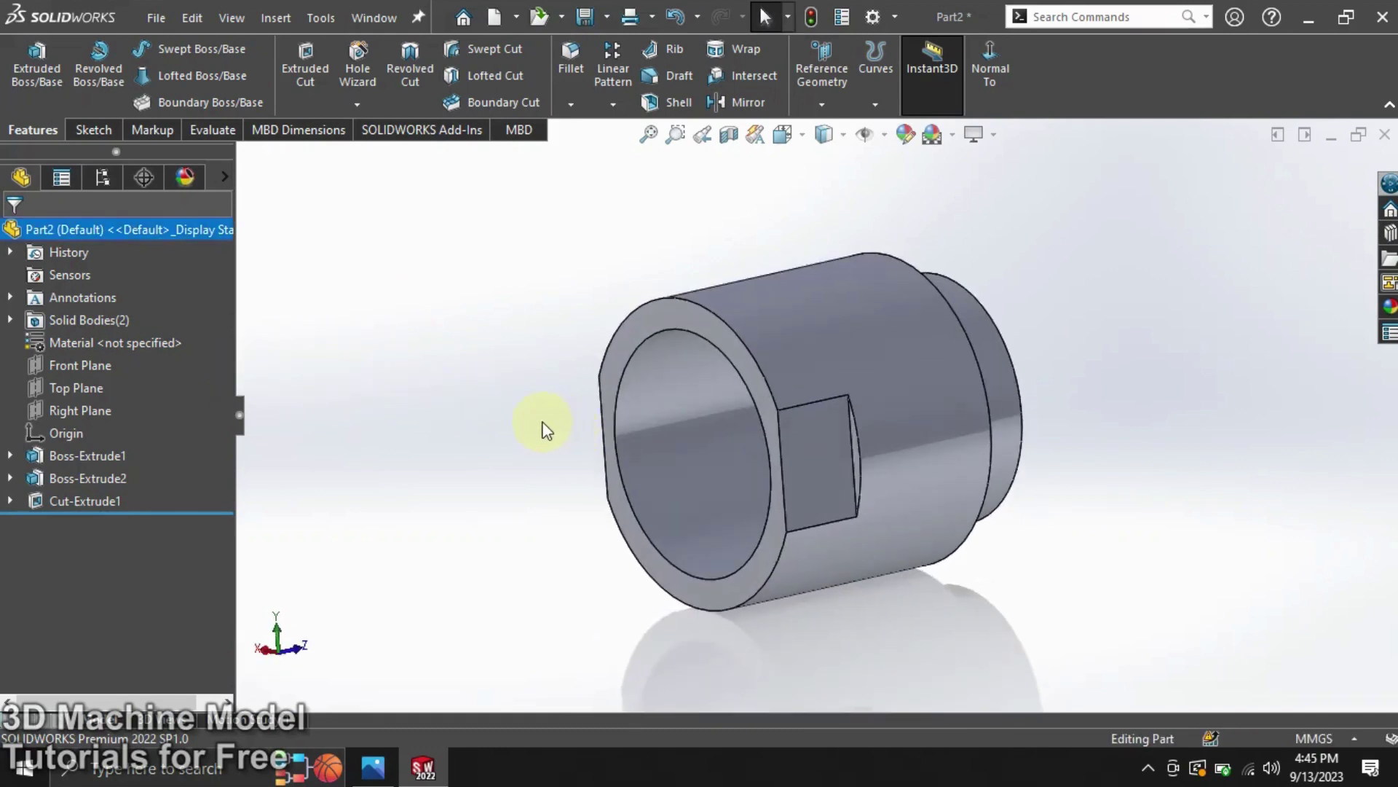